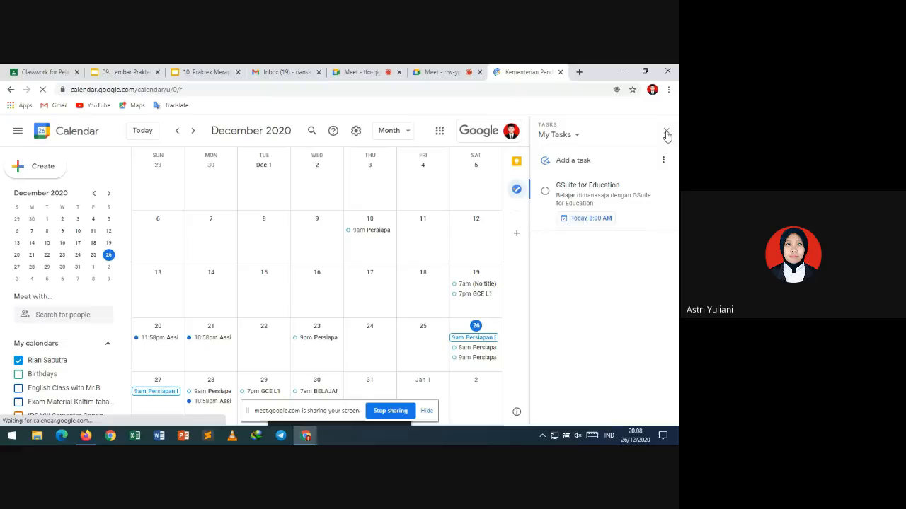
# Close the Tasks side panel and read the new-calendar assignment on slide 3 of the practice worksheet.
pyautogui.click(665, 134)
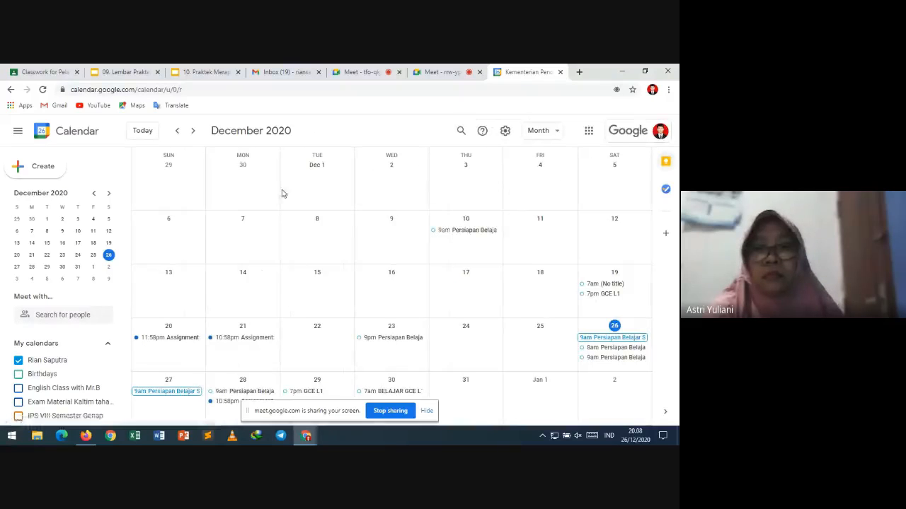
pyautogui.click(128, 70)
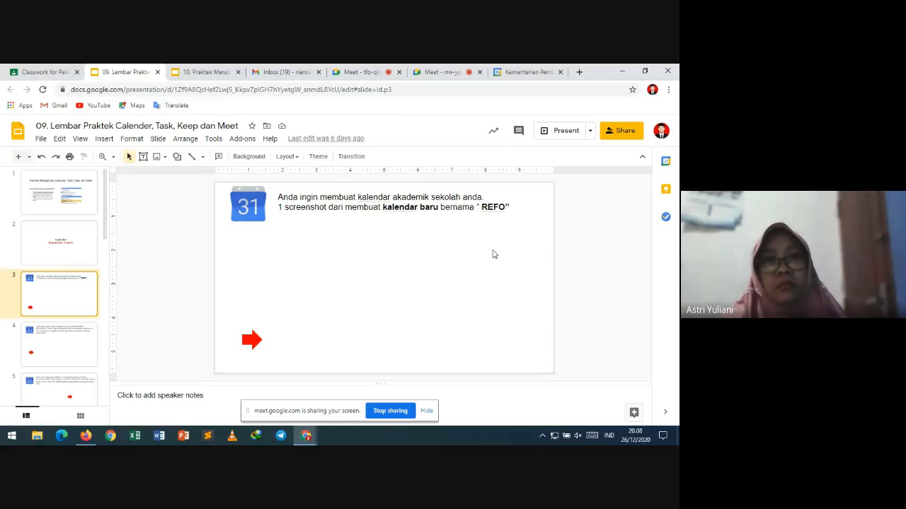
pyautogui.click(537, 69)
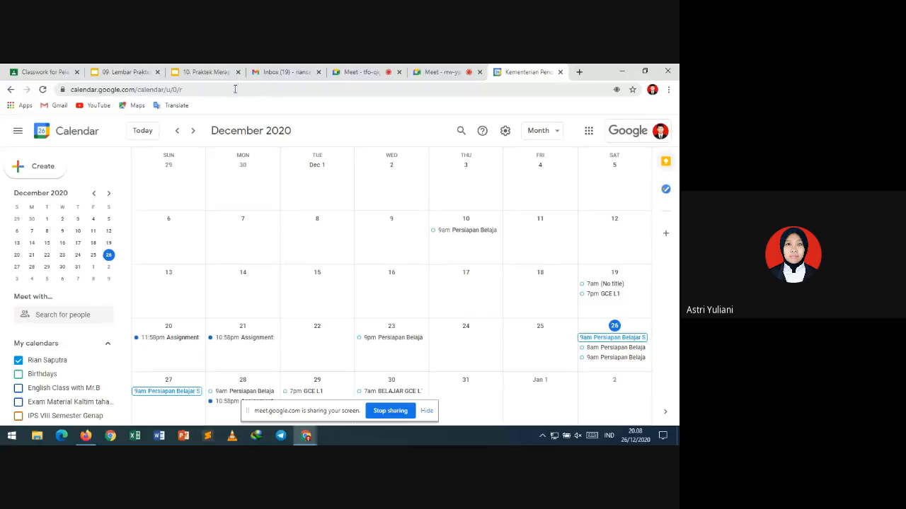
# Show the calendar's web address and the Other calendars list, rechecking the assignment on the worksheet slide.
pyautogui.click(71, 90)
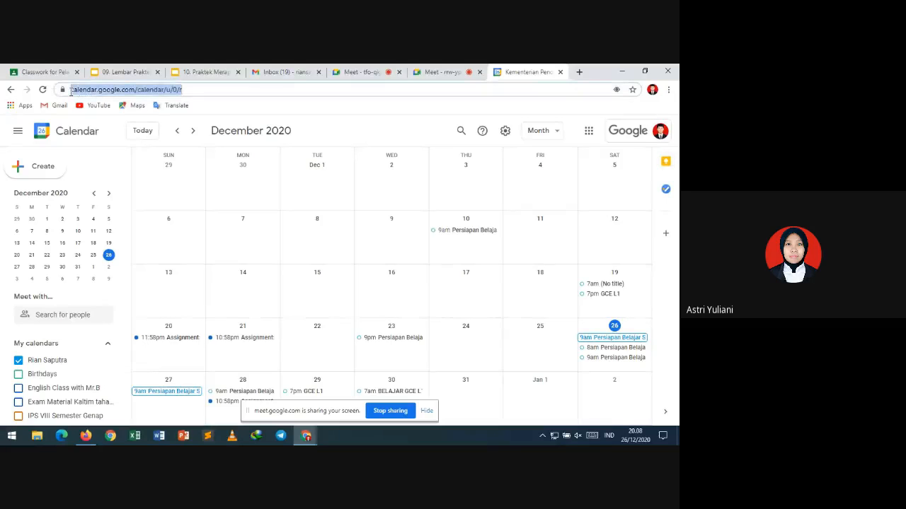
pyautogui.click(203, 91)
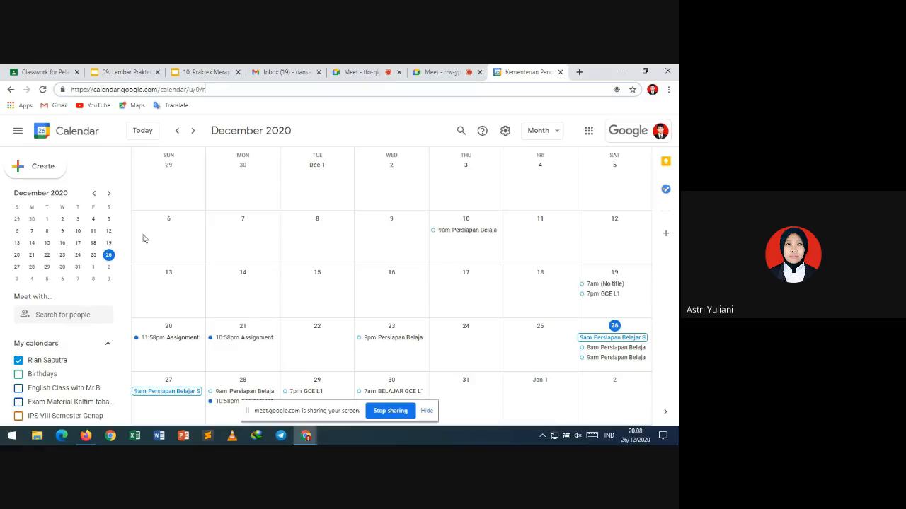
pyautogui.click(125, 373)
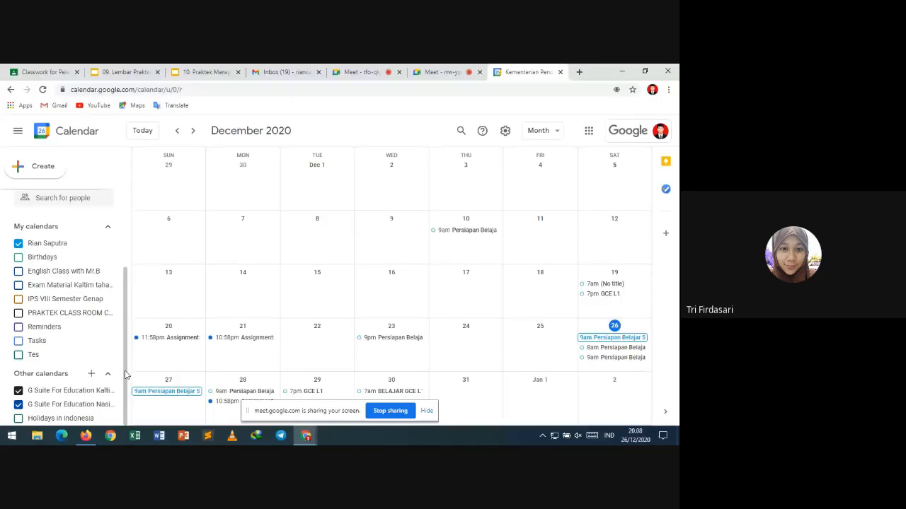
pyautogui.click(130, 67)
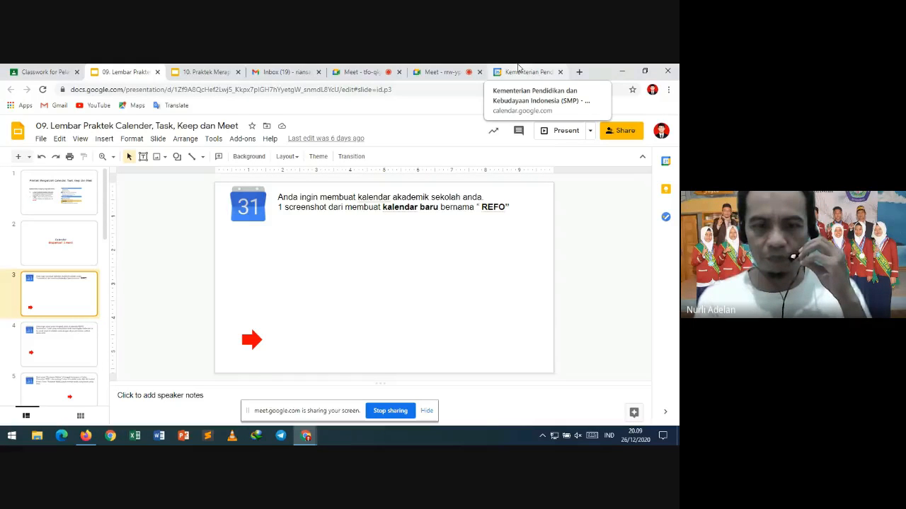
pyautogui.click(520, 71)
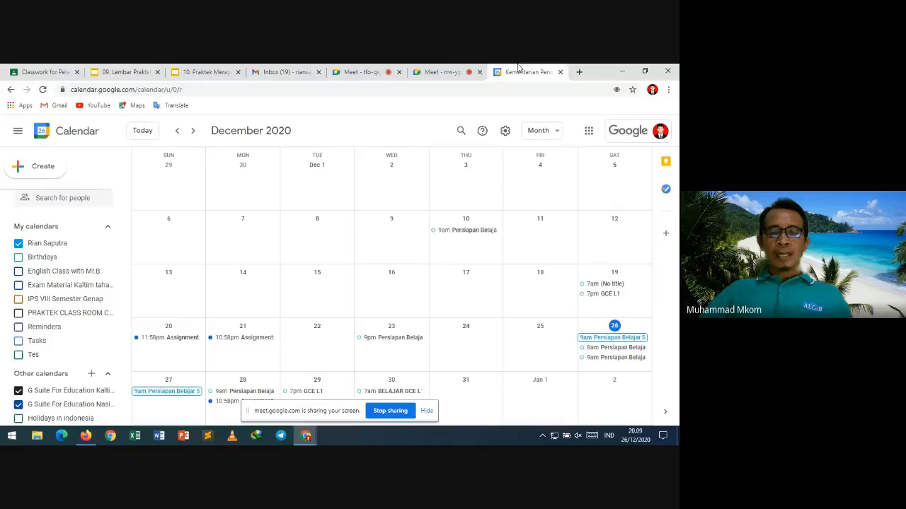
# Switch to the Google Meet call that is presenting the screen and unmute the microphone.
pyautogui.click(450, 70)
pyautogui.click(368, 71)
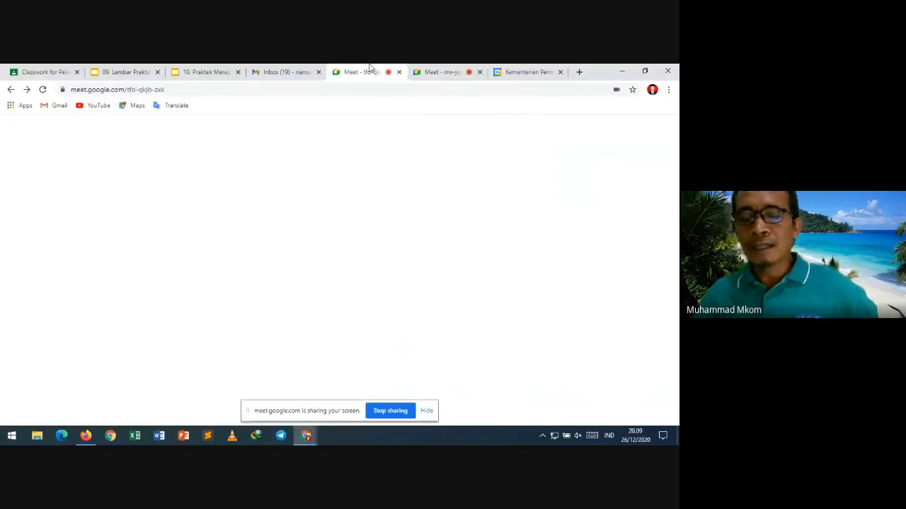
pyautogui.click(431, 70)
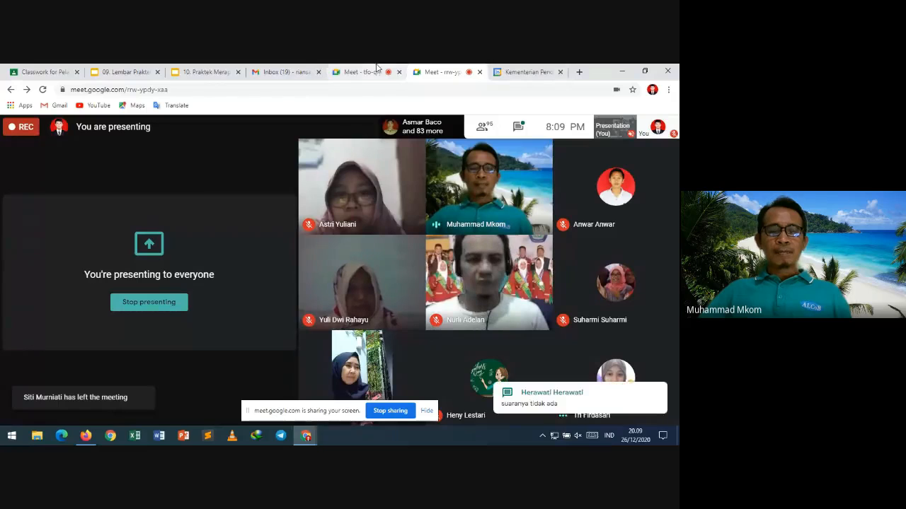
pyautogui.moveTo(315, 430)
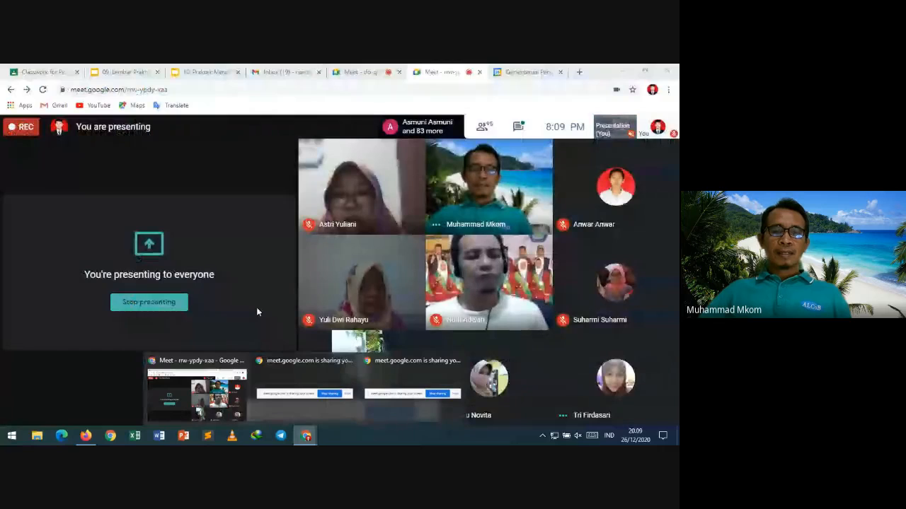
pyautogui.click(259, 170)
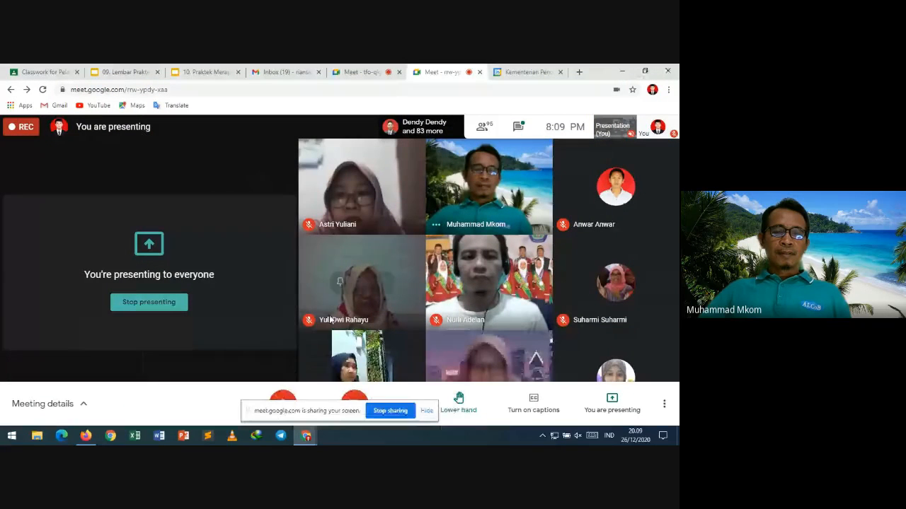
pyautogui.click(284, 400)
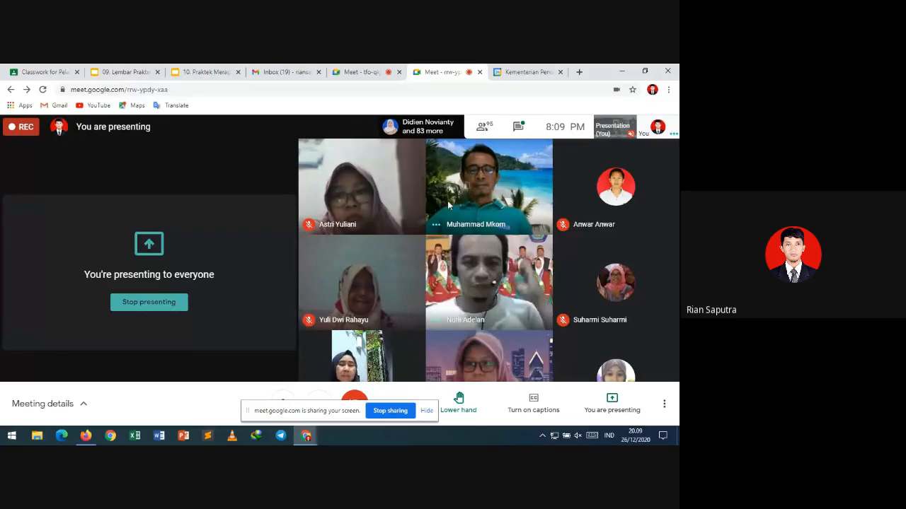
# Switch back to Google Calendar, show its web address, and open the form for creating a new calendar.
pyautogui.click(523, 72)
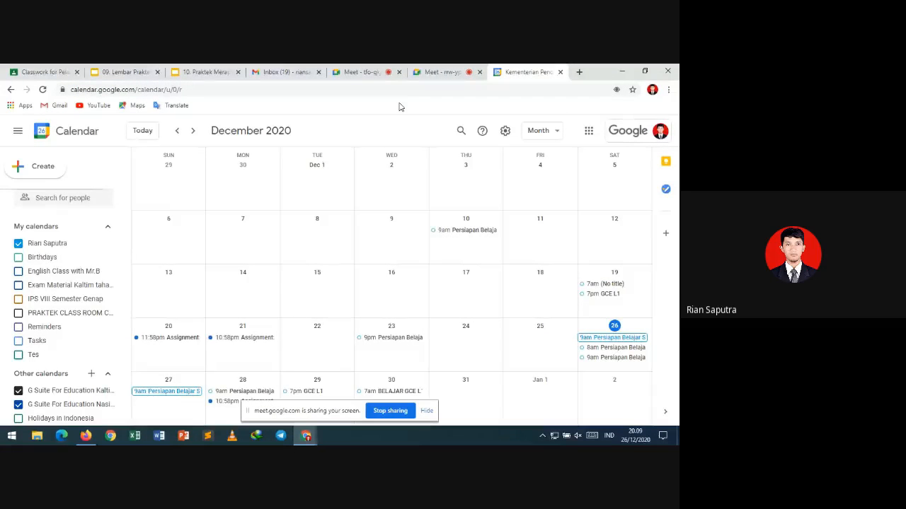
pyautogui.click(356, 89)
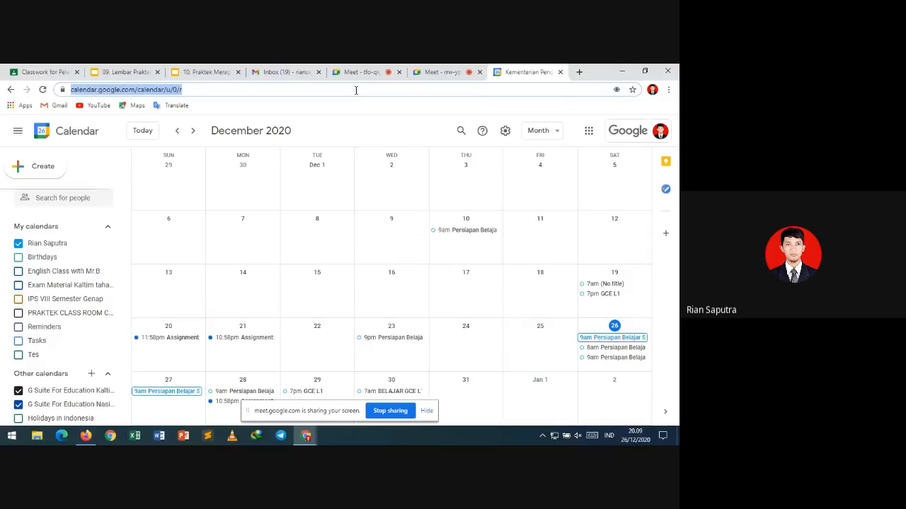
pyautogui.click(356, 89)
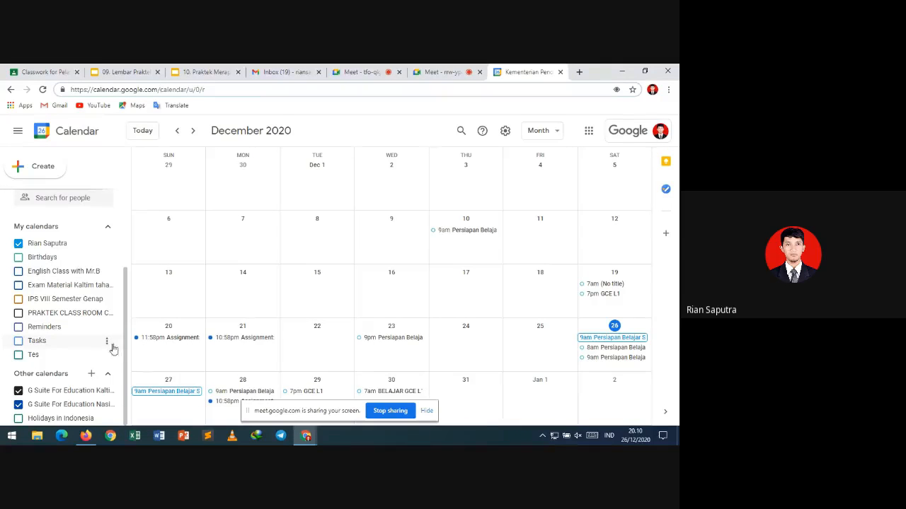
pyautogui.click(93, 375)
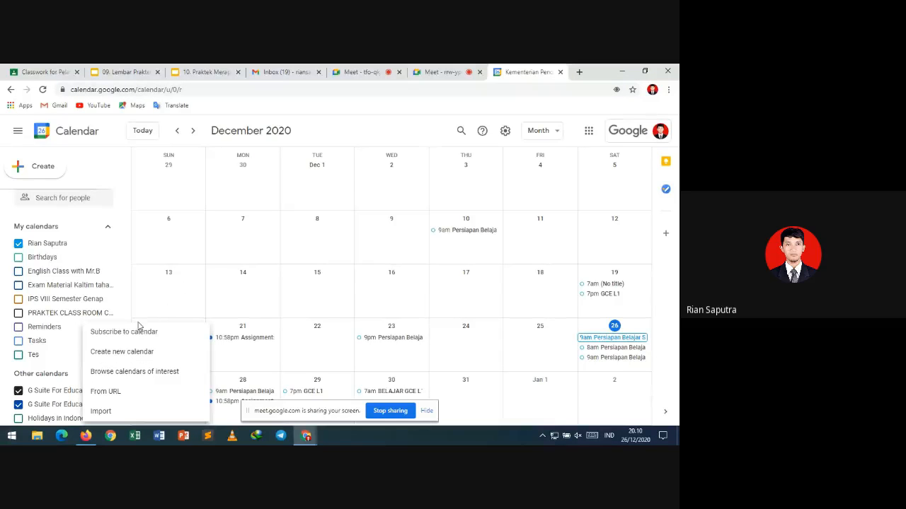
pyautogui.click(179, 355)
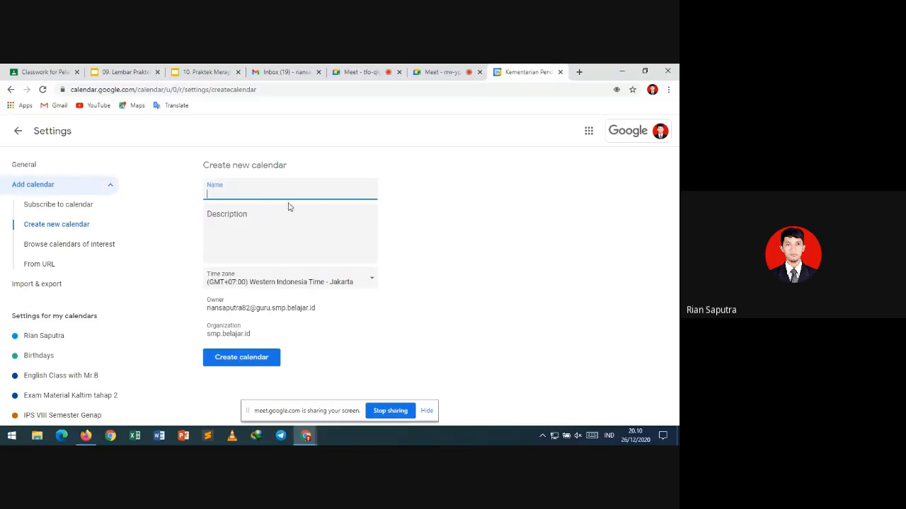
# Check the required calendar name on the worksheet slide and name the new calendar REFO.
pyautogui.click(124, 71)
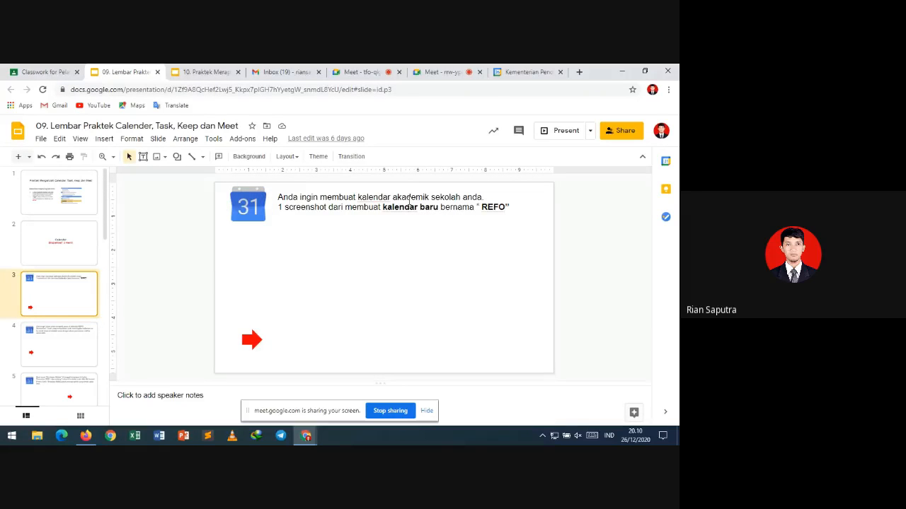
pyautogui.click(536, 70)
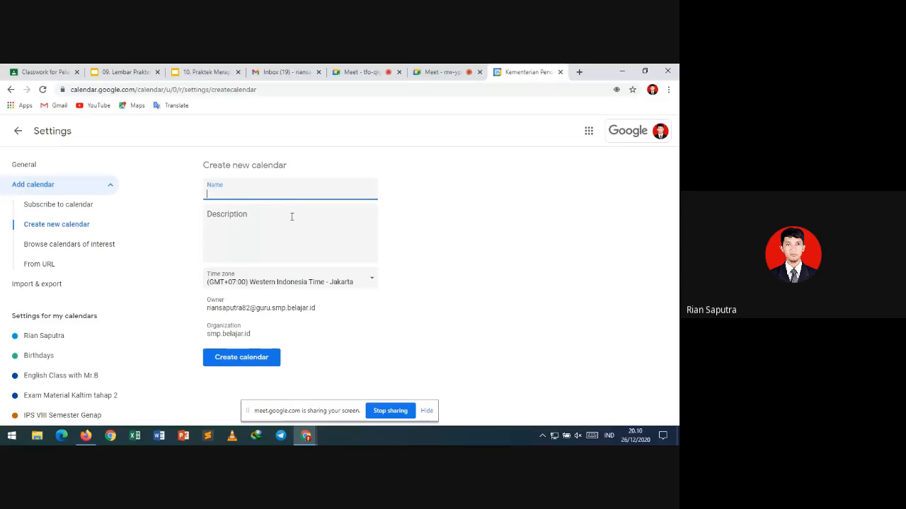
pyautogui.click(291, 217)
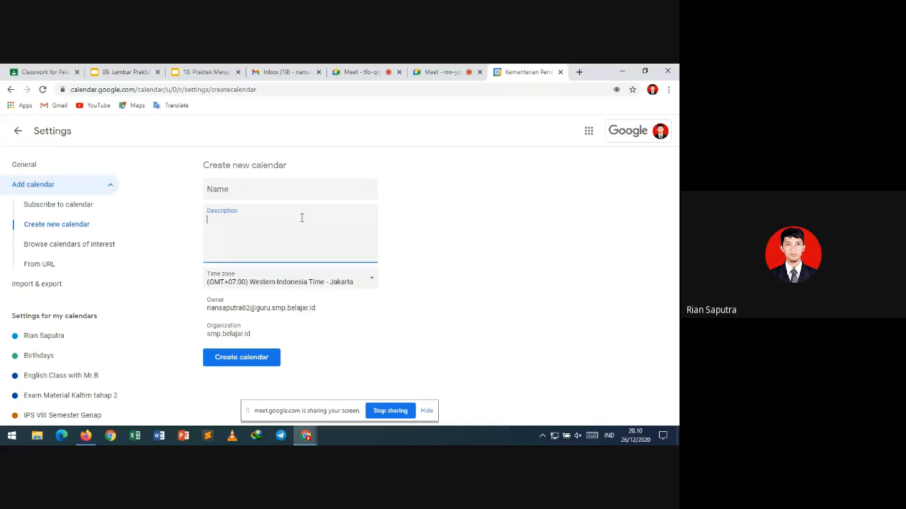
pyautogui.click(303, 192)
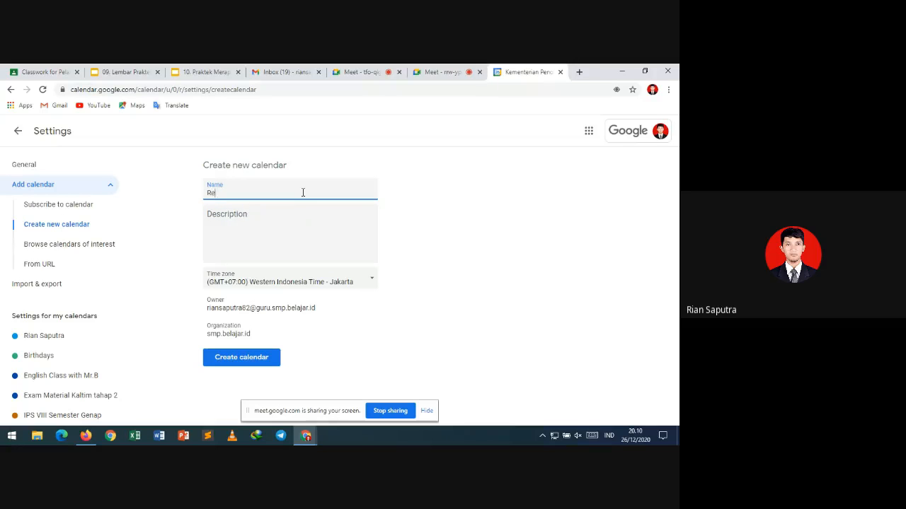
pyautogui.write('Ref')
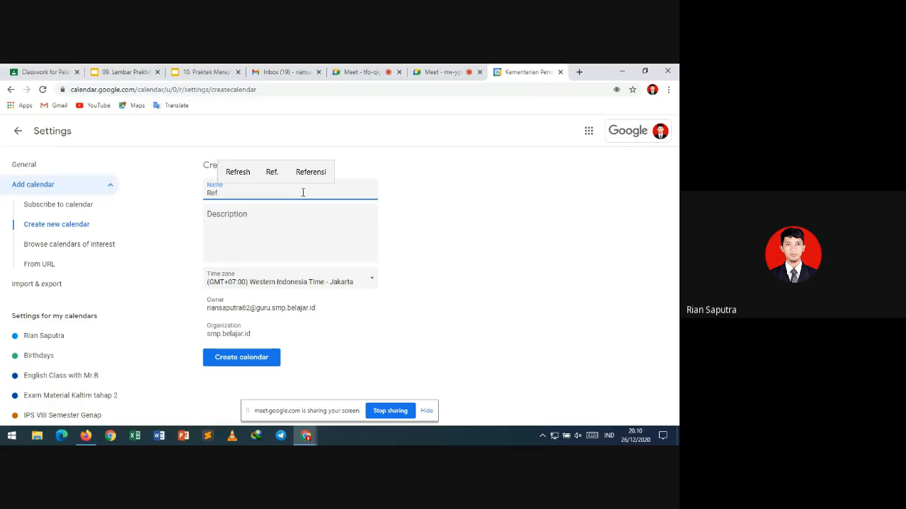
pyautogui.press('BackSpace')
pyautogui.press('BackSpace')
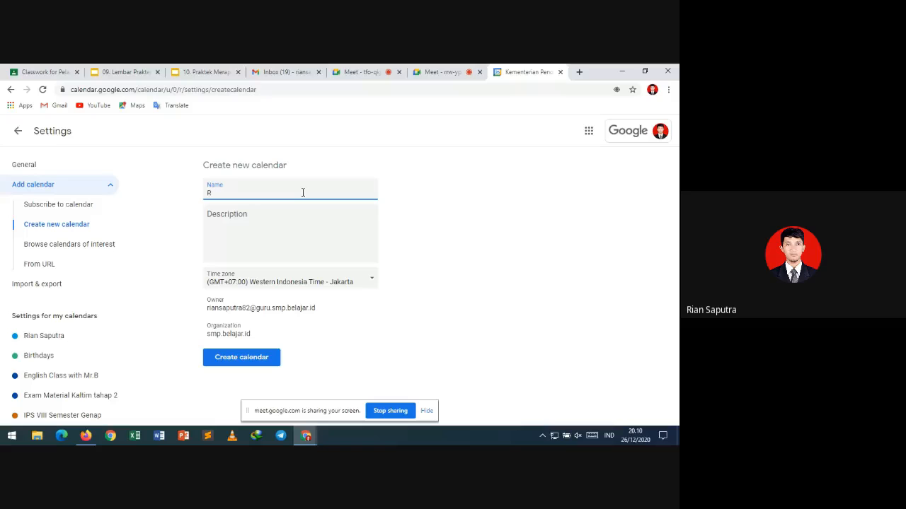
pyautogui.write('EFO')
# Enter KALENDER AKADEMIK SEKOLAH as the new calendar's description and switch back to the worksheet slides.
pyautogui.click(303, 217)
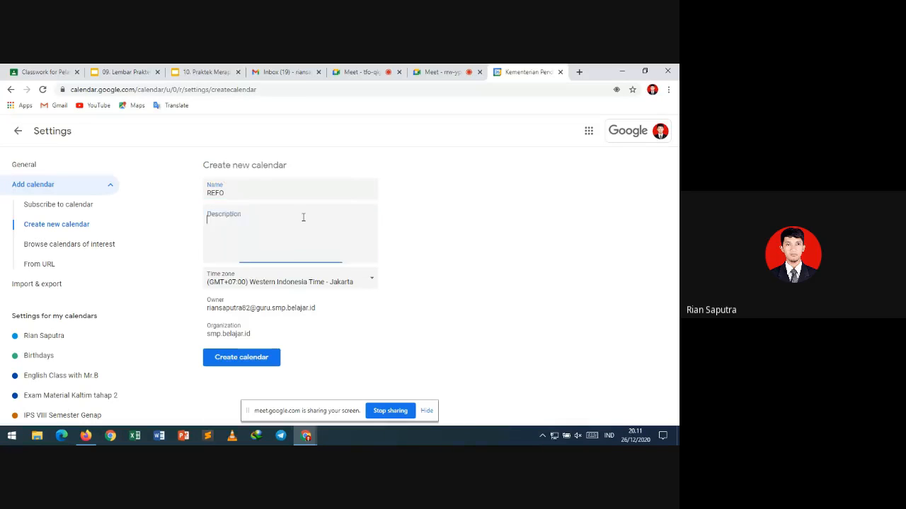
pyautogui.write('KAL')
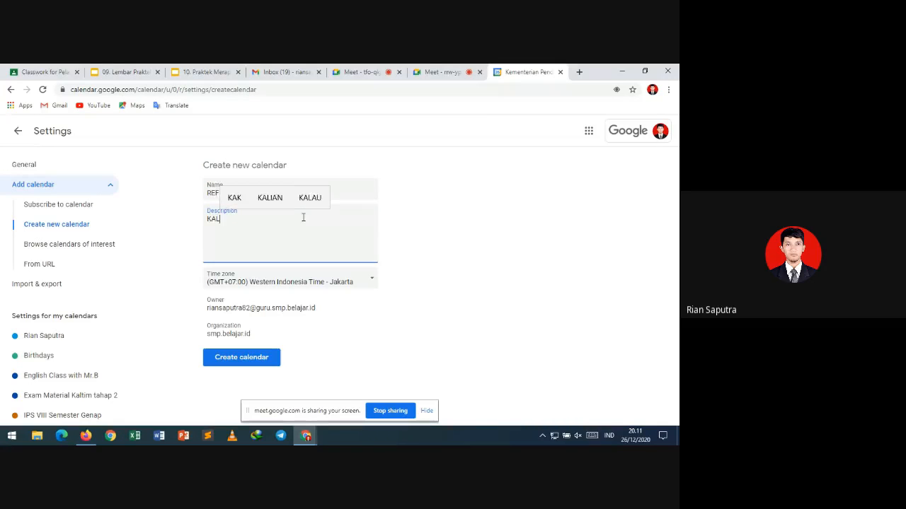
pyautogui.write('ENDER ')
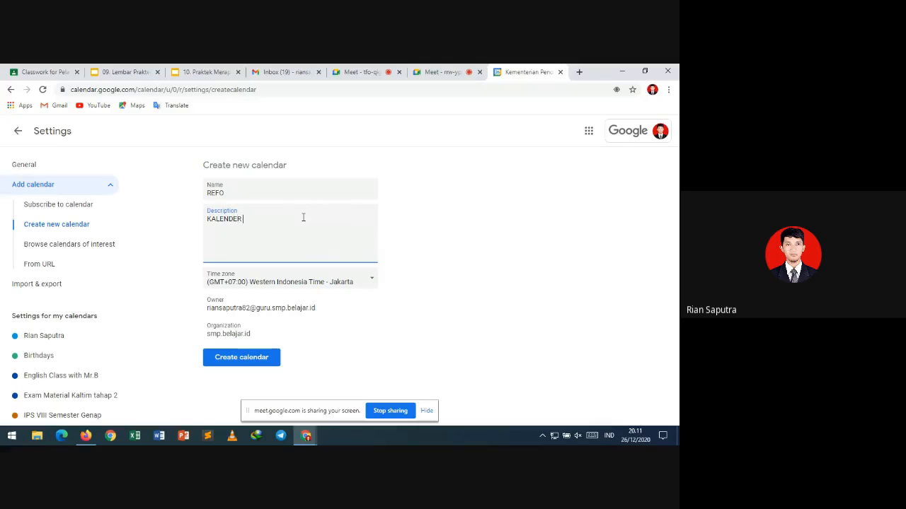
pyautogui.write('AKD')
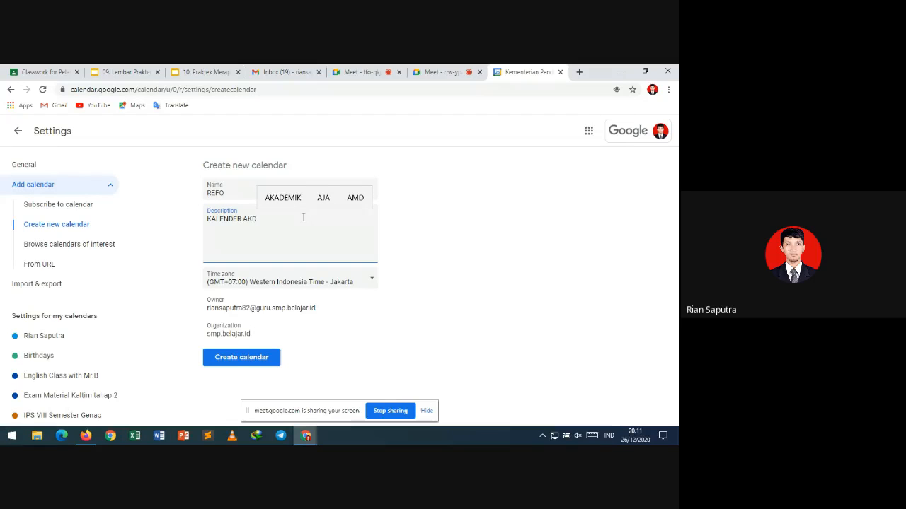
pyautogui.press('BackSpace')
pyautogui.write('ADE')
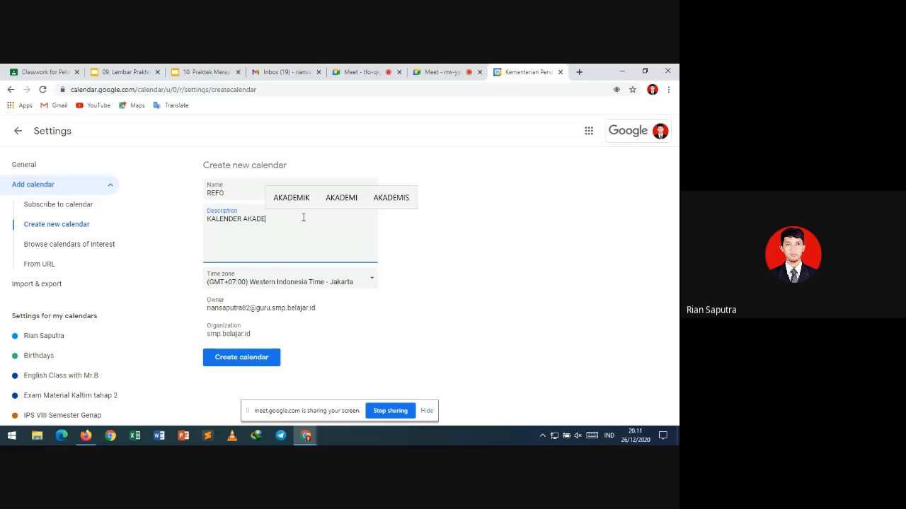
pyautogui.write('MIK SEKO')
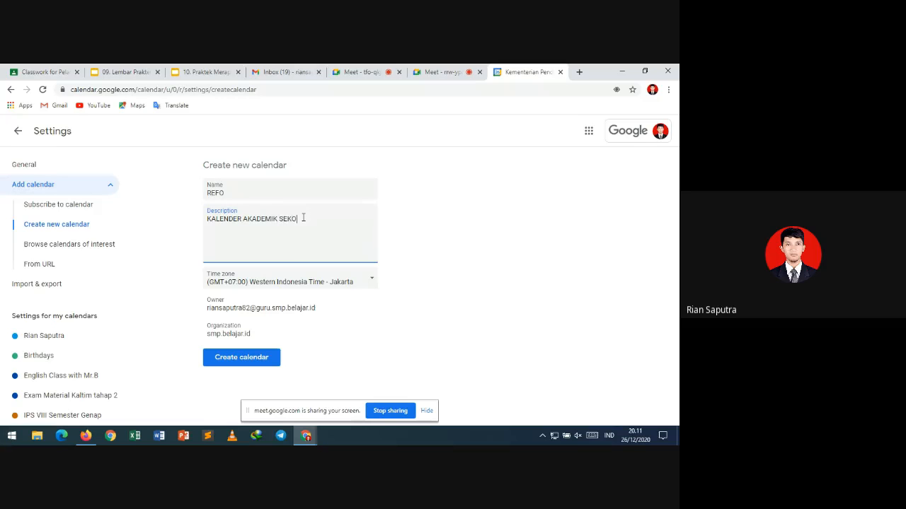
pyautogui.write('LAH')
pyautogui.click(122, 70)
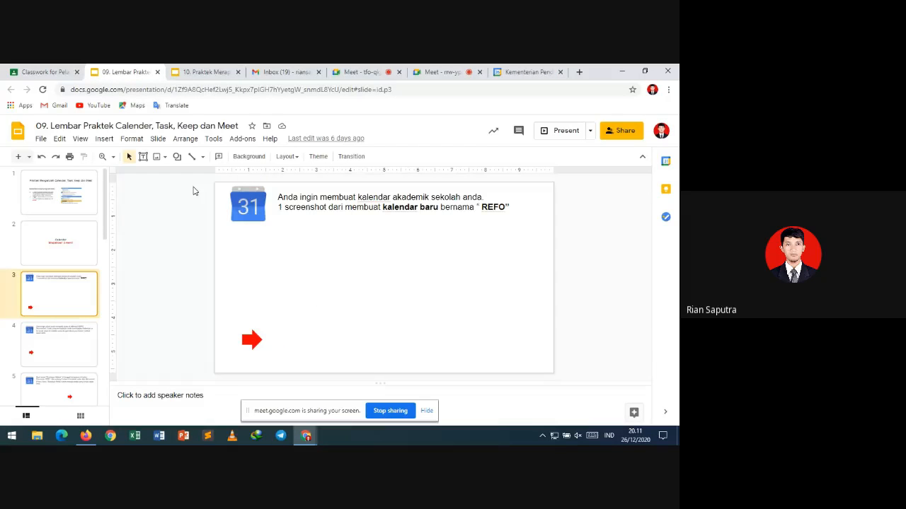
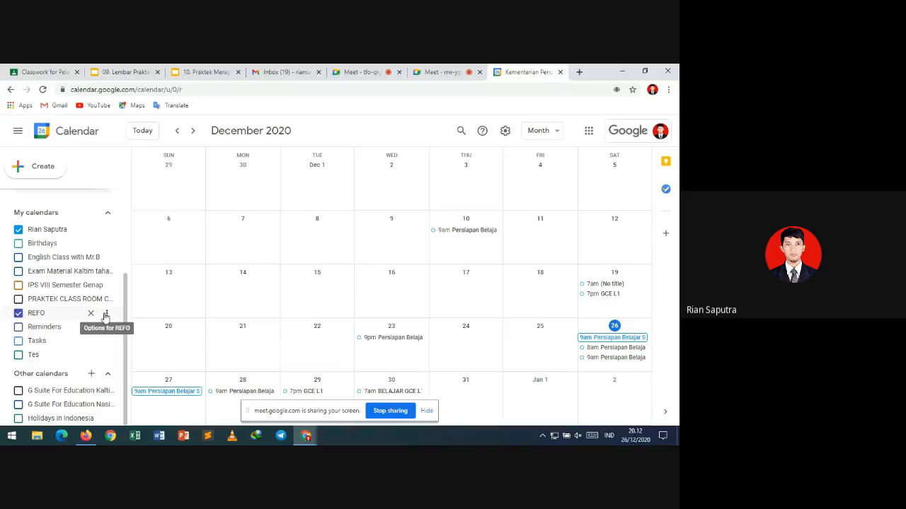
# Check the worksheet's sharing task and open the REFO calendar's settings at the section for sharing with specific people.
pyautogui.click(106, 313)
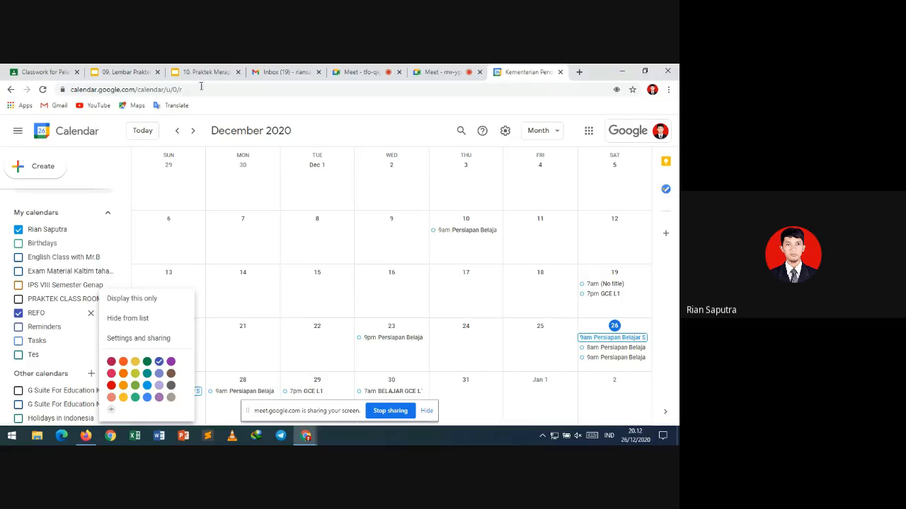
pyautogui.click(139, 71)
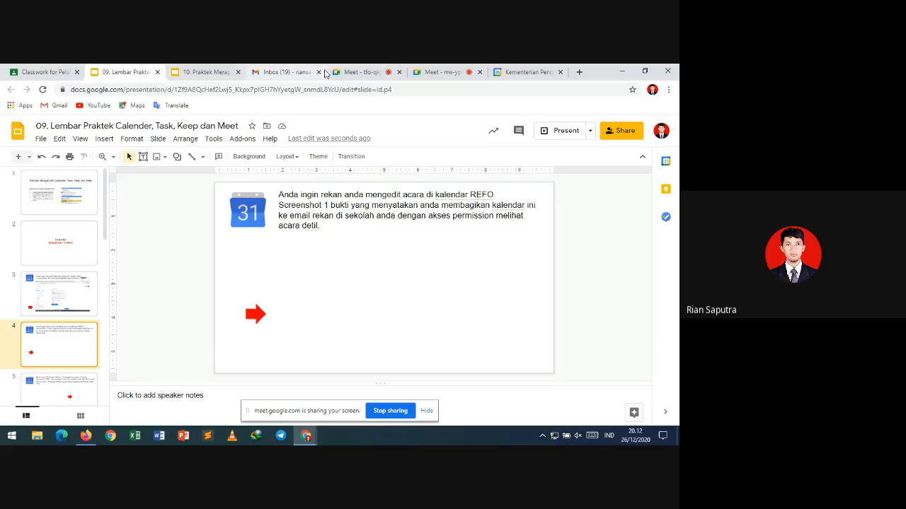
pyautogui.click(507, 71)
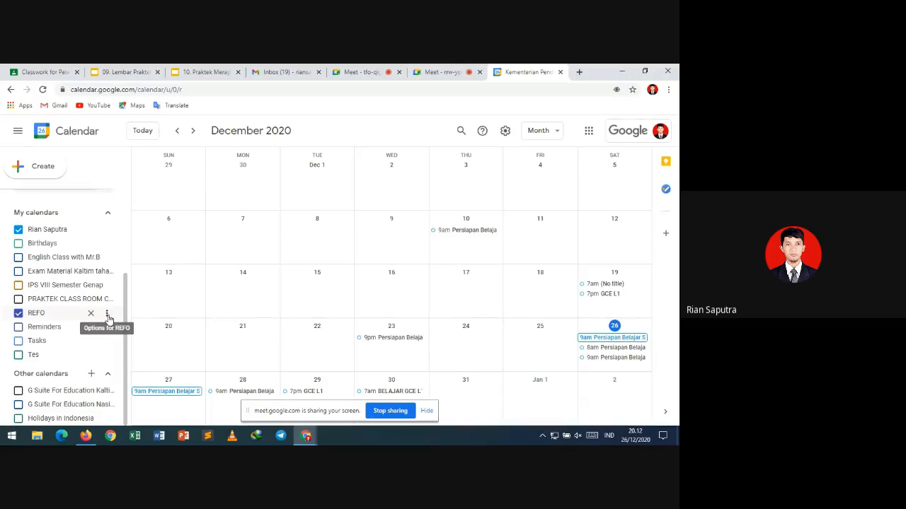
pyautogui.click(107, 315)
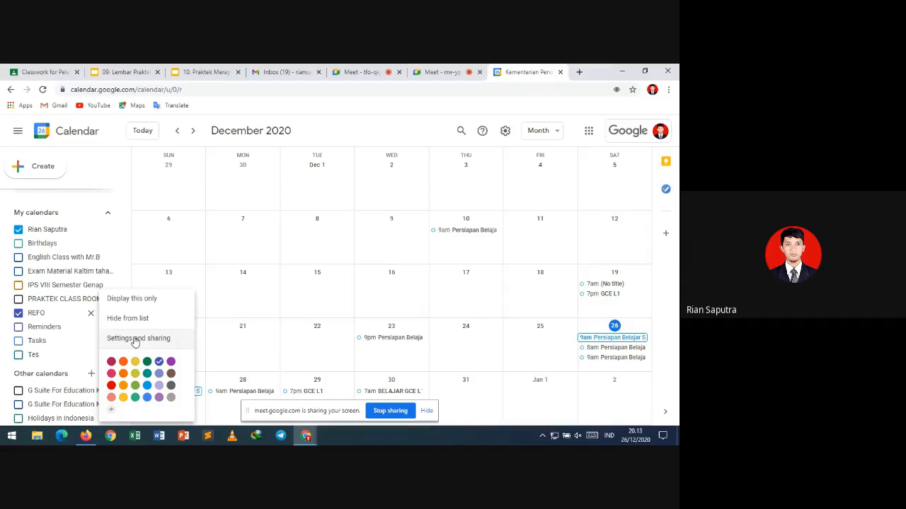
pyautogui.click(135, 339)
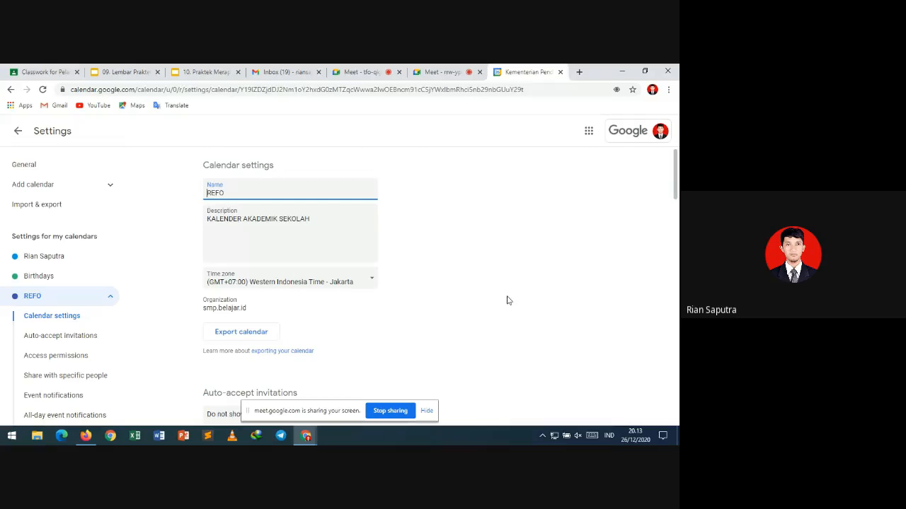
pyautogui.scroll(-5, 675, 283)
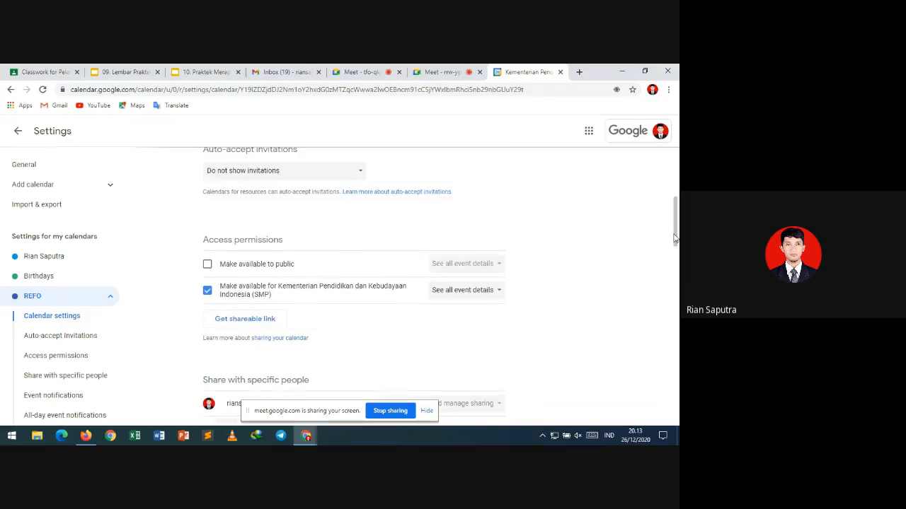
pyautogui.moveTo(676, 226); pyautogui.dragTo(674, 273)
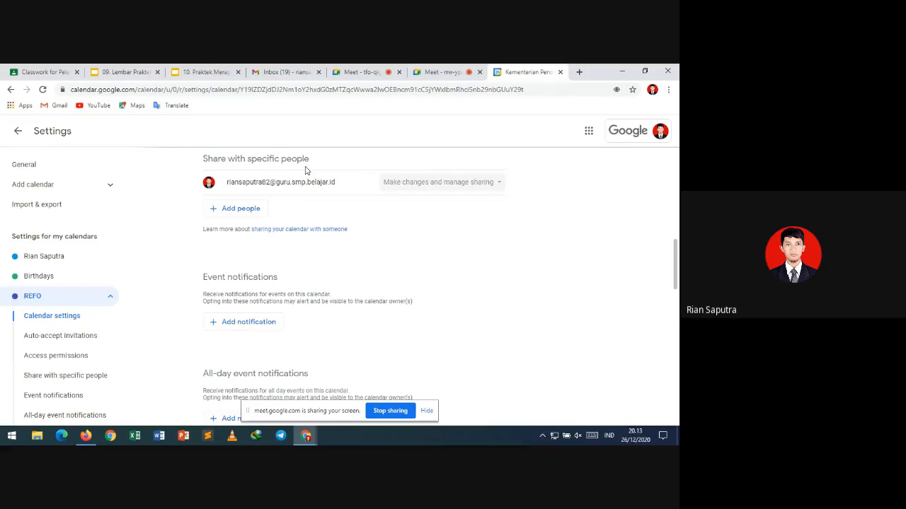
# Share the REFO calendar with a colleague's e-mail using the See all event details permission and send the invitation.
pyautogui.click(259, 213)
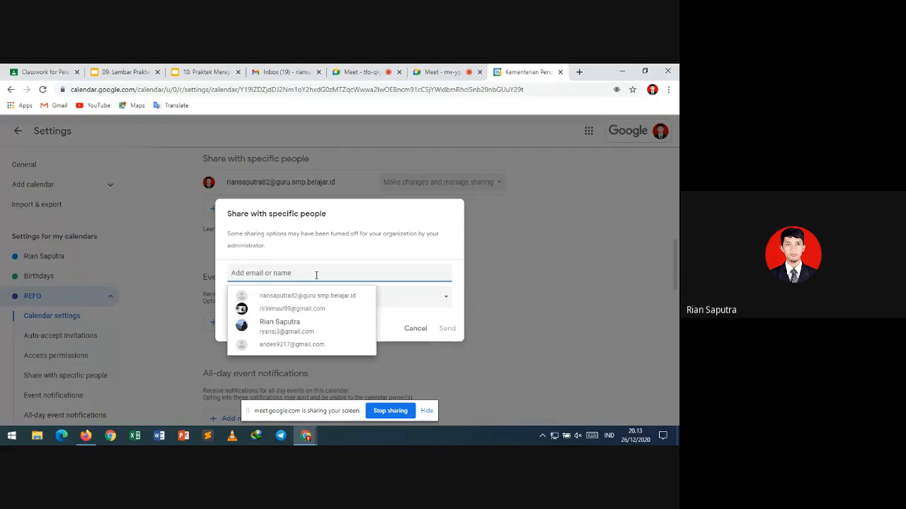
pyautogui.write('RY')
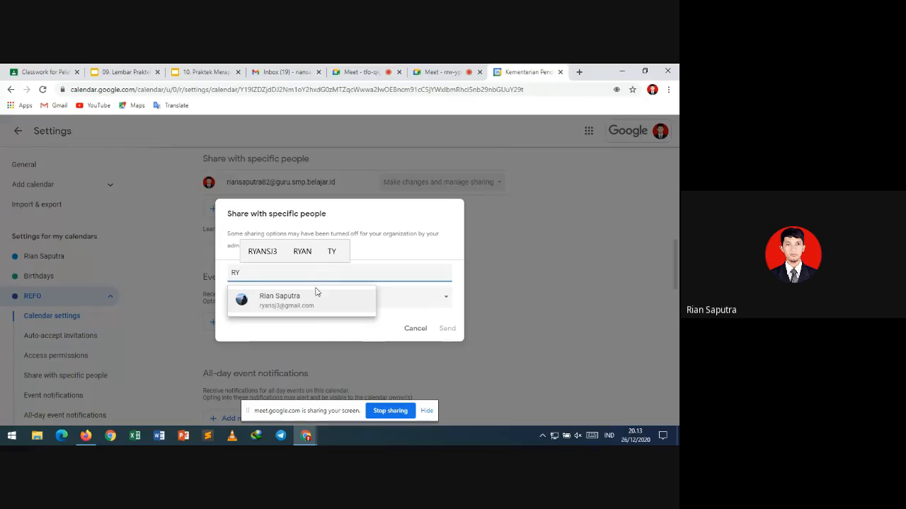
pyautogui.click(318, 304)
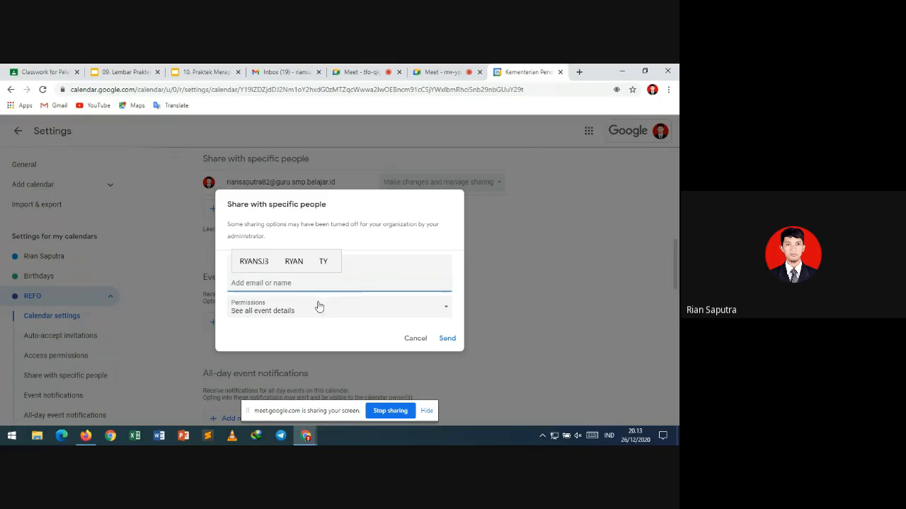
pyautogui.click(444, 313)
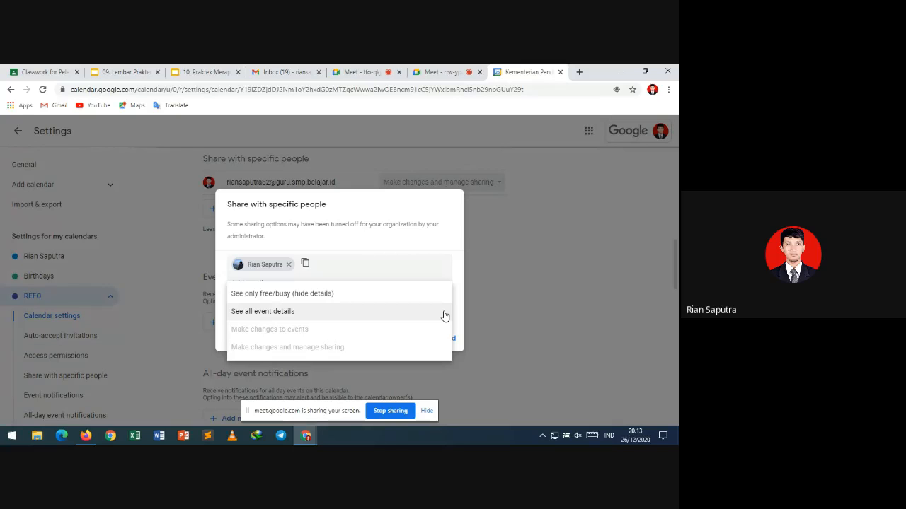
pyautogui.click(456, 291)
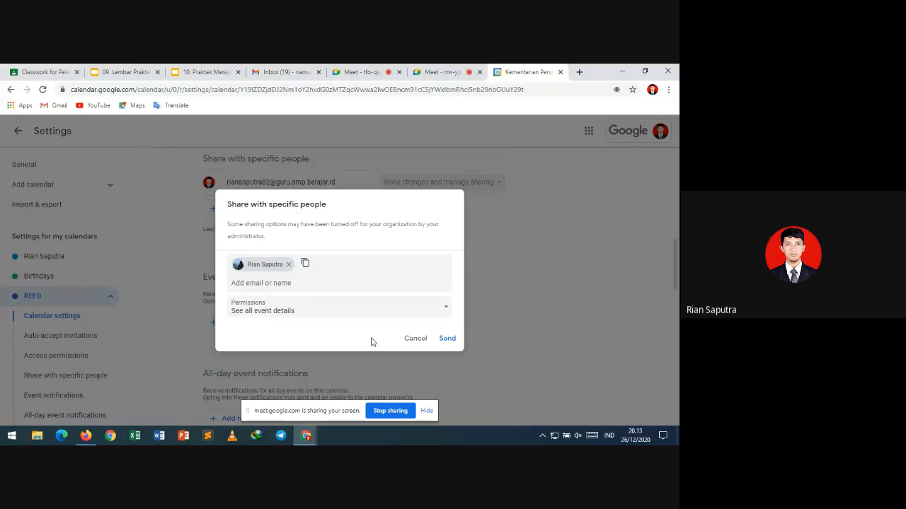
pyautogui.click(447, 338)
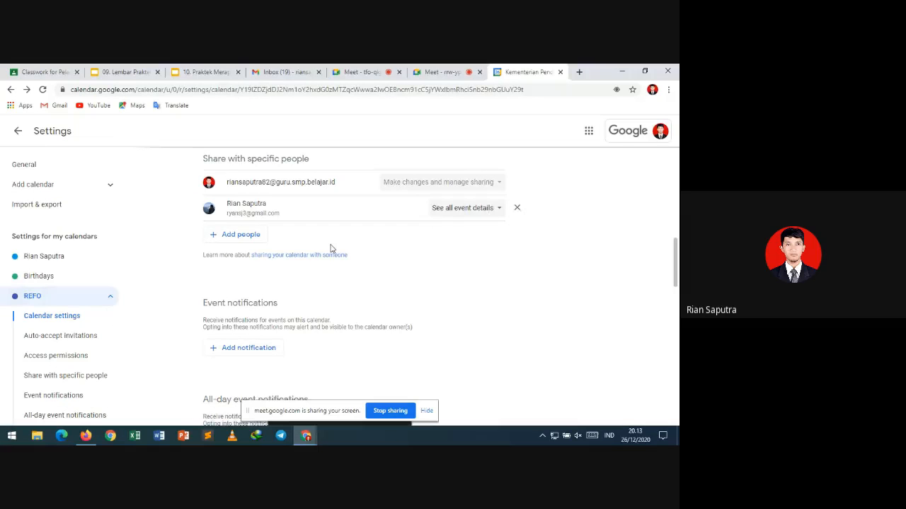
# Recheck the sharing task on the worksheet slide and remove the colleague from the REFO calendar's shared people.
pyautogui.click(122, 69)
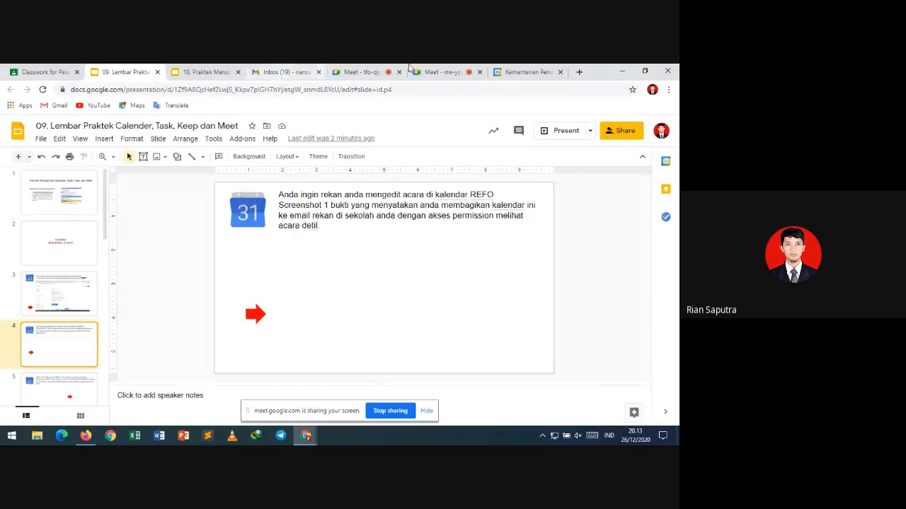
pyautogui.click(529, 70)
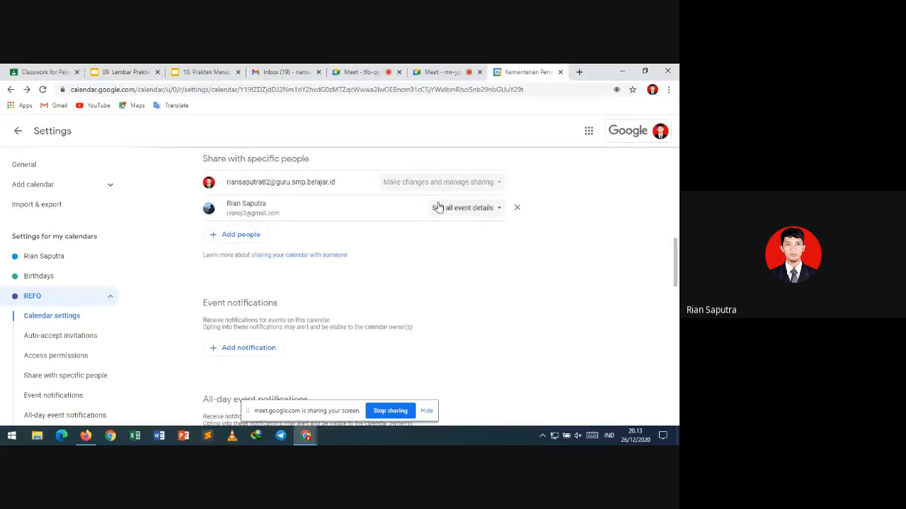
pyautogui.click(521, 208)
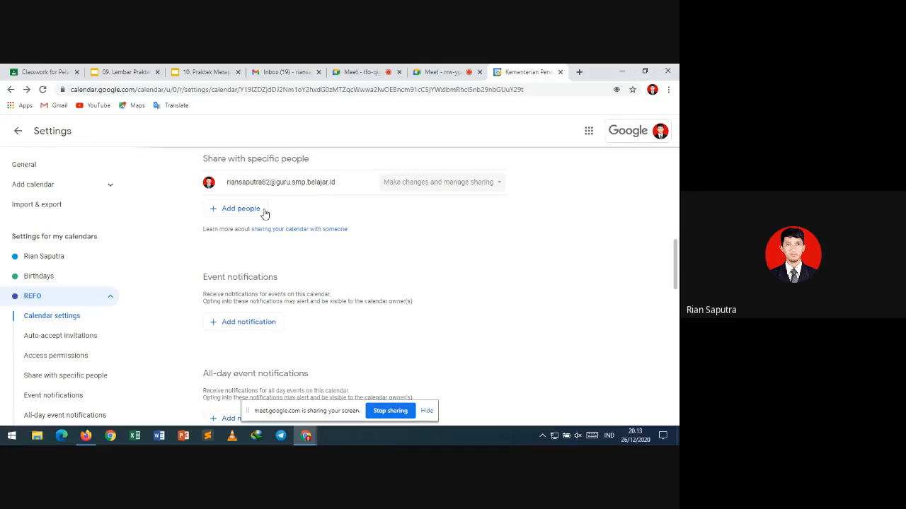
# Add the colleague's e-mail to a new REFO sharing invitation with the See all event details permission, leaving it unsent.
pyautogui.click(241, 209)
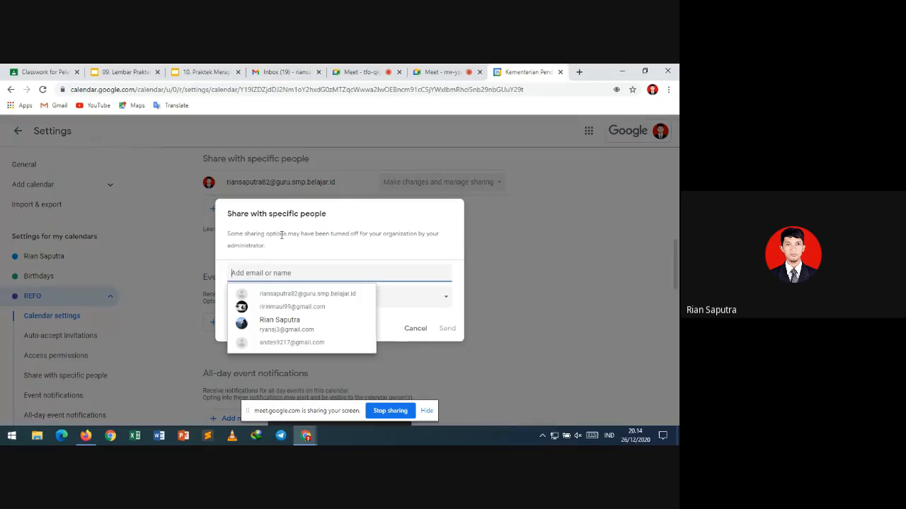
pyautogui.write('ry')
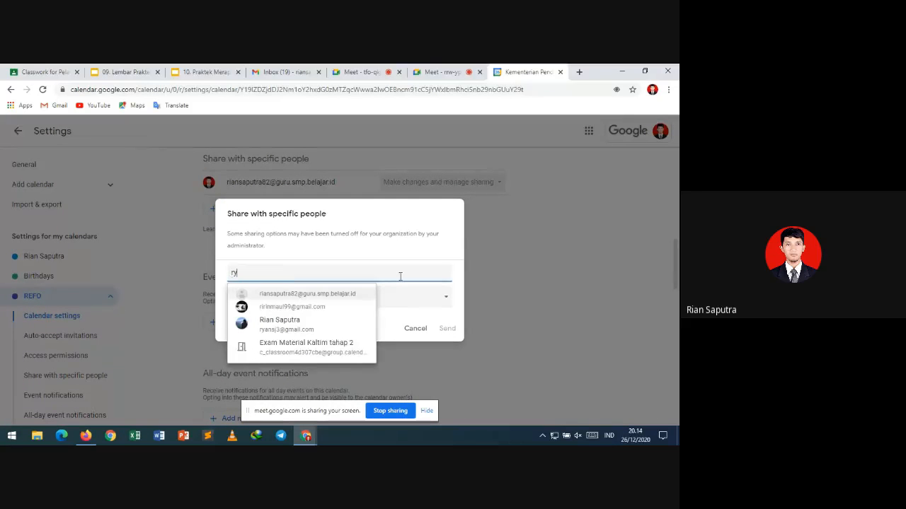
pyautogui.click(333, 303)
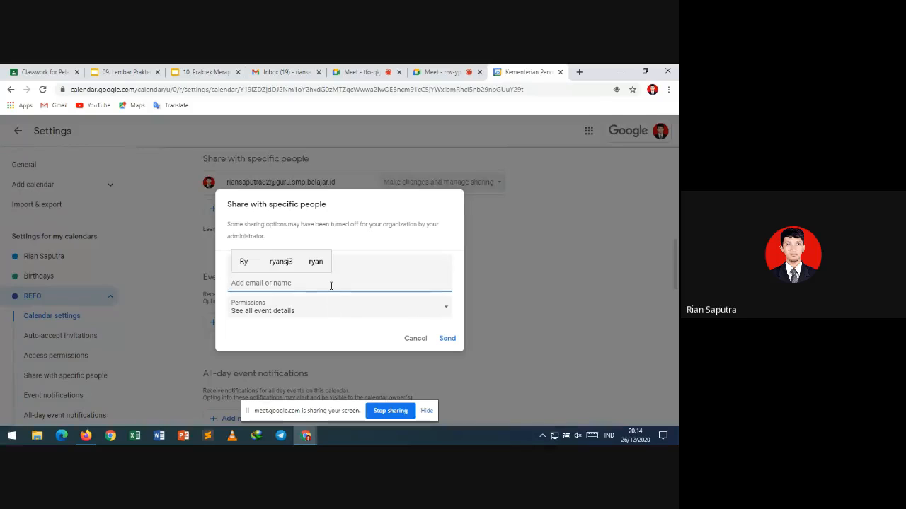
pyautogui.click(330, 283)
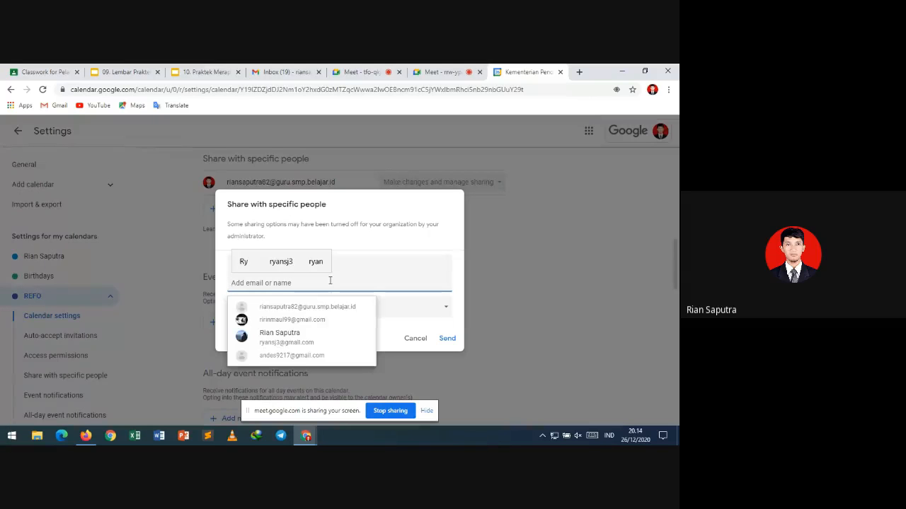
pyautogui.click(312, 337)
pyautogui.write('ri')
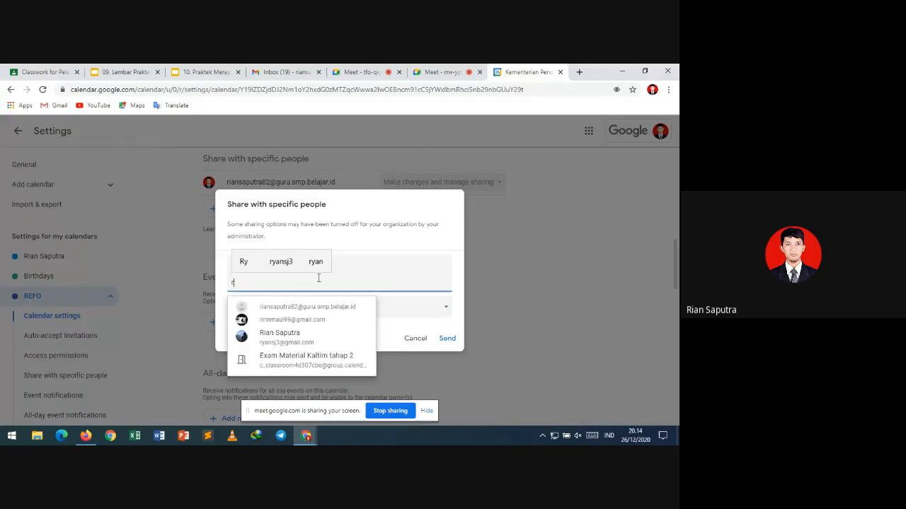
pyautogui.click(308, 319)
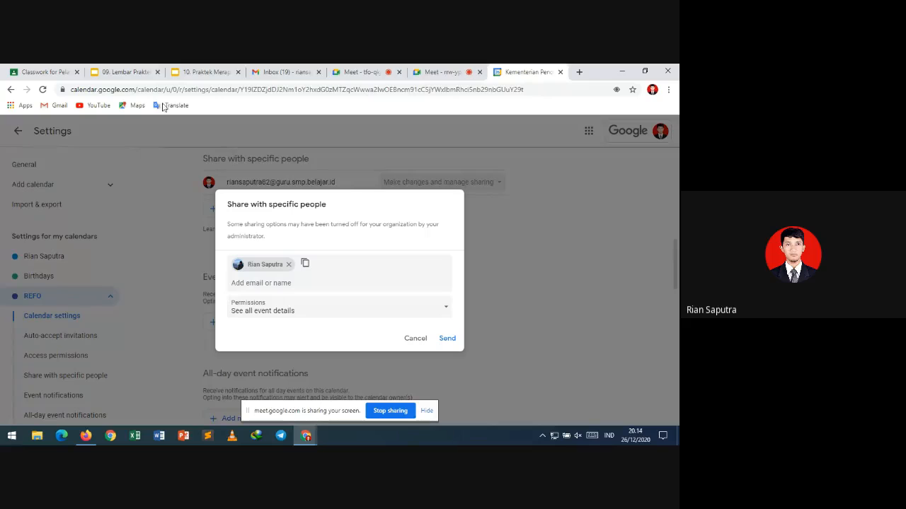
# Capture the filled-in sharing dialog and paste the screenshot onto worksheet slide 4, placed below the instructions beside the red arrow.
pyautogui.click(131, 71)
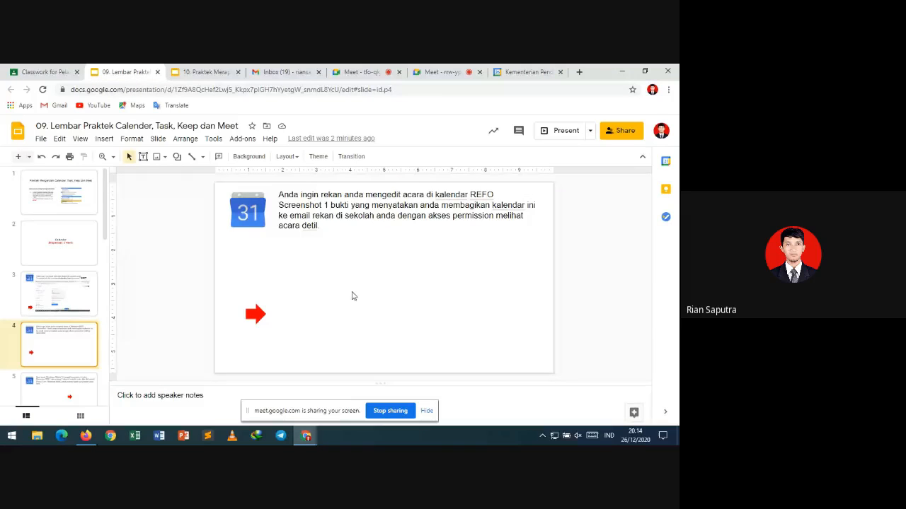
pyautogui.click(527, 72)
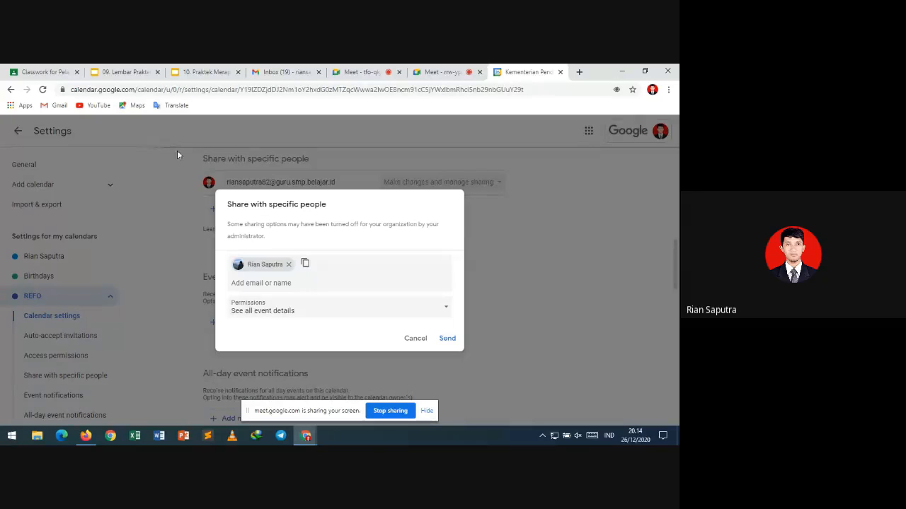
pyautogui.click(131, 73)
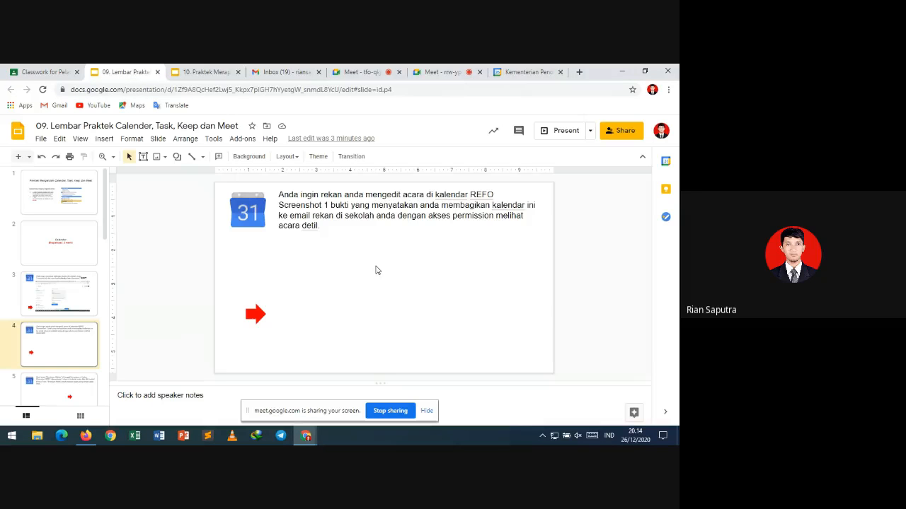
pyautogui.hotkey('ctrl', 'v')
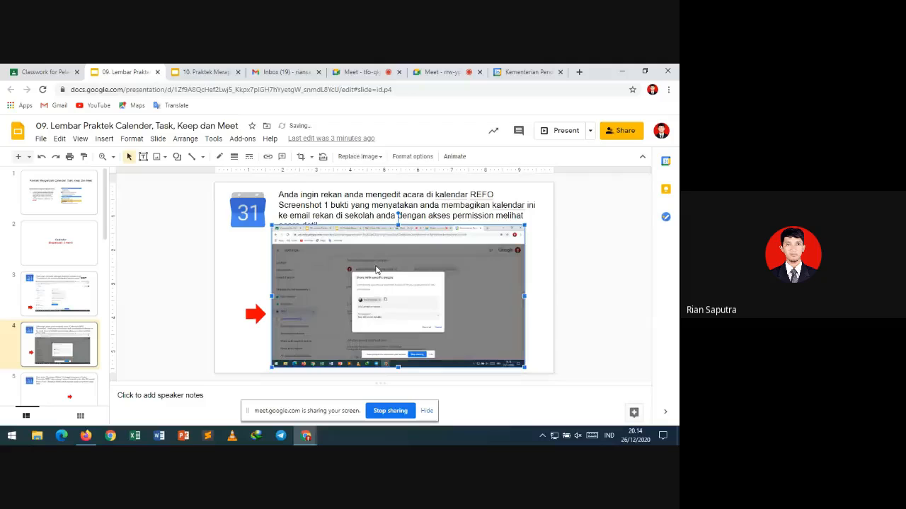
pyautogui.moveTo(376, 266); pyautogui.dragTo(376, 271)
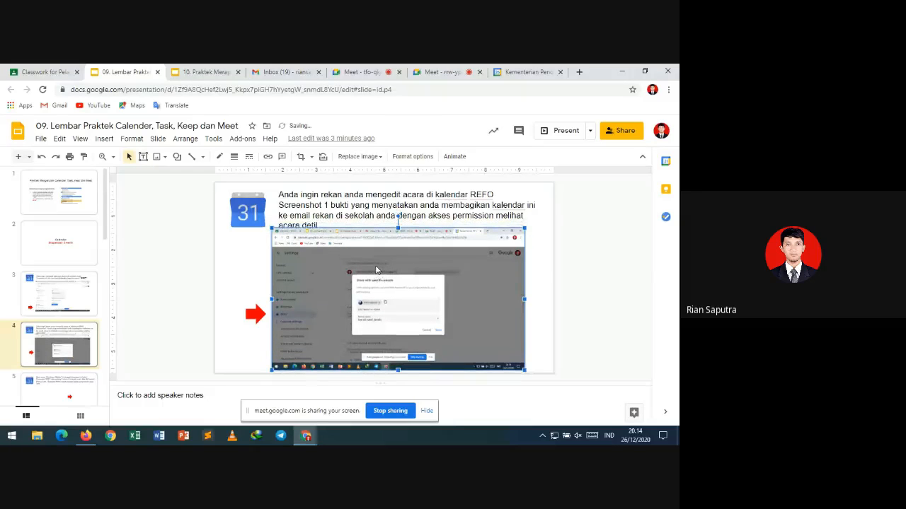
pyautogui.moveTo(273, 230); pyautogui.dragTo(290, 246)
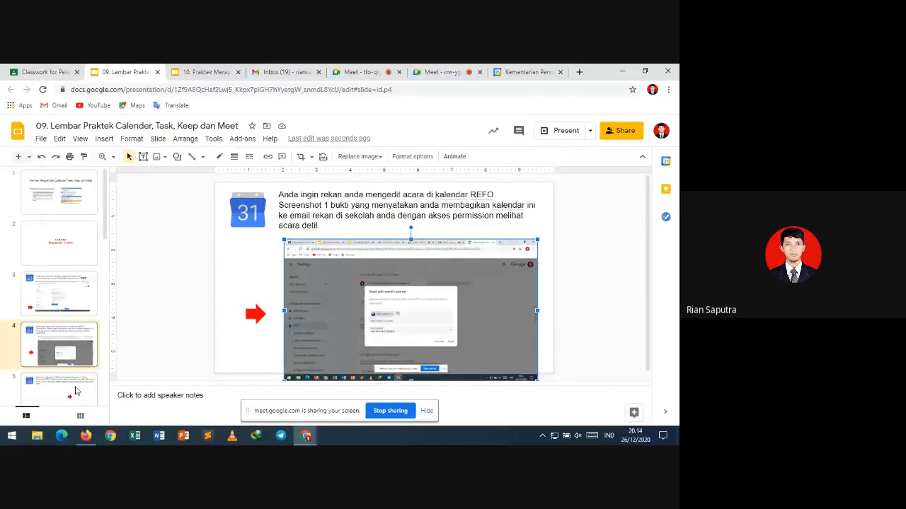
# Open the event task on worksheet slide 5, switch back to Google Calendar, and send the pending REFO sharing invitation.
pyautogui.click(76, 390)
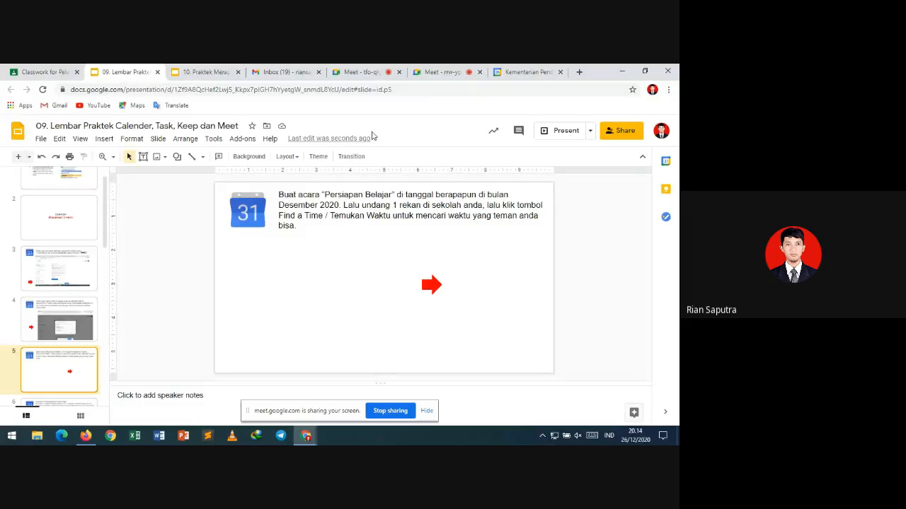
pyautogui.click(521, 72)
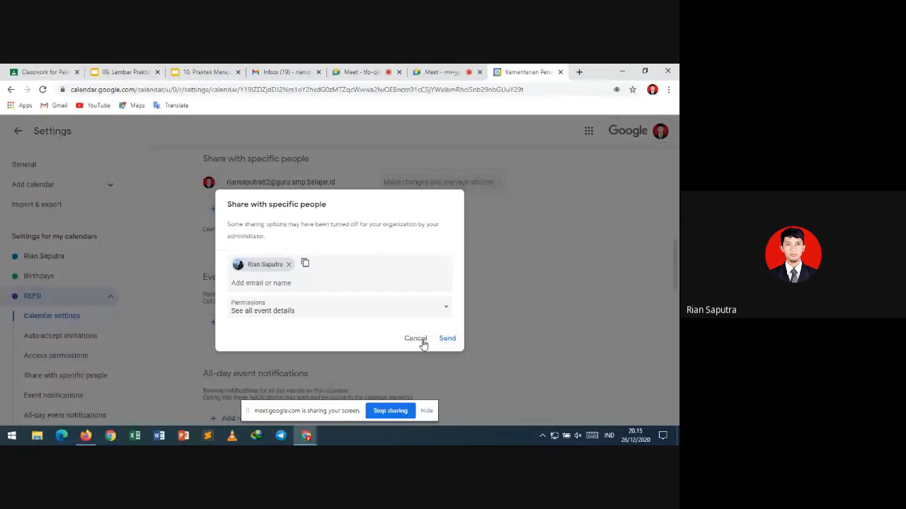
pyautogui.click(445, 339)
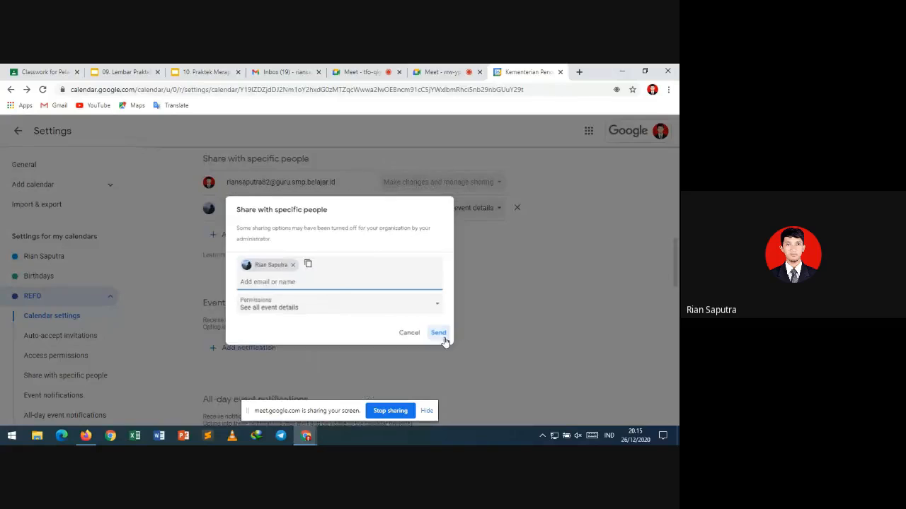
# Return from the settings to the main calendar, set it to the month view, and open Thursday, December 31, 2020.
pyautogui.click(19, 131)
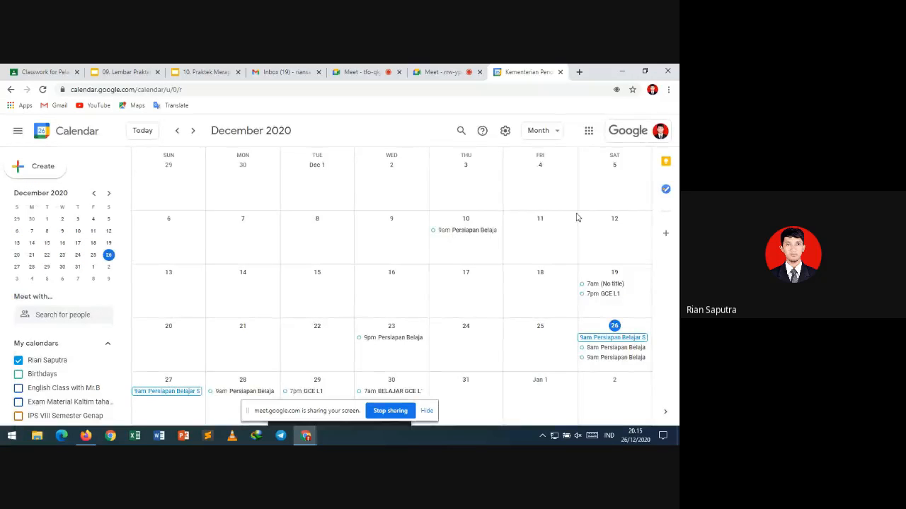
pyautogui.click(557, 131)
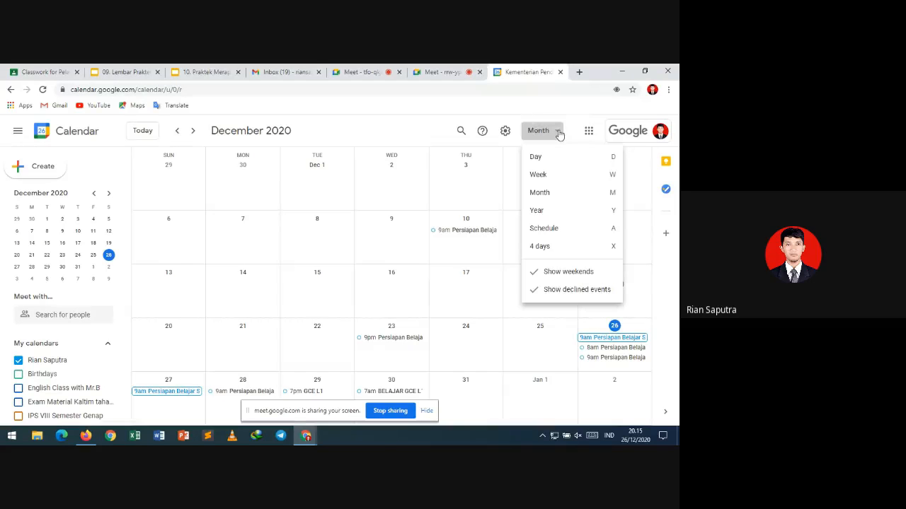
pyautogui.click(565, 176)
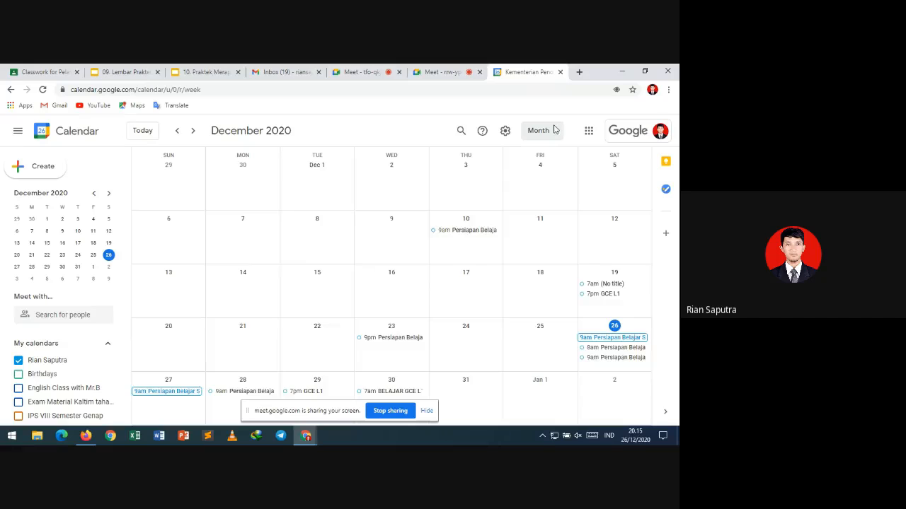
pyautogui.click(554, 131)
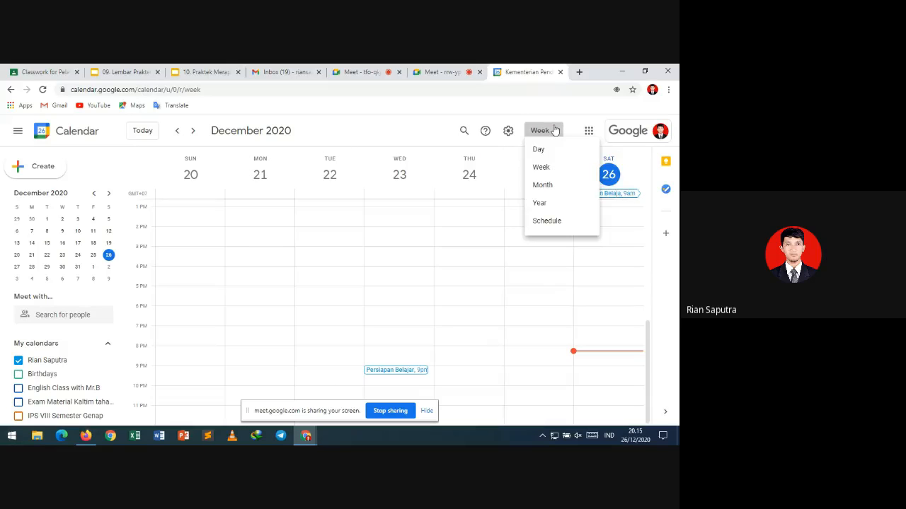
pyautogui.click(559, 192)
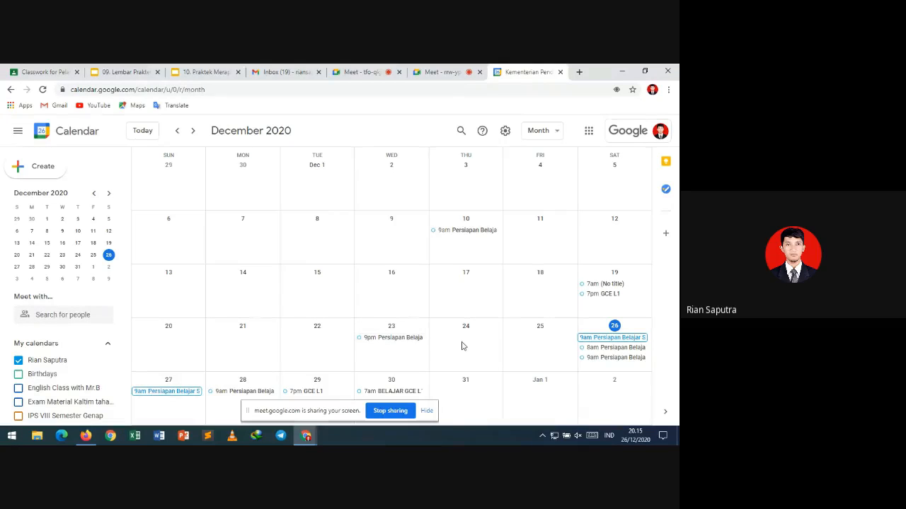
pyautogui.click(466, 380)
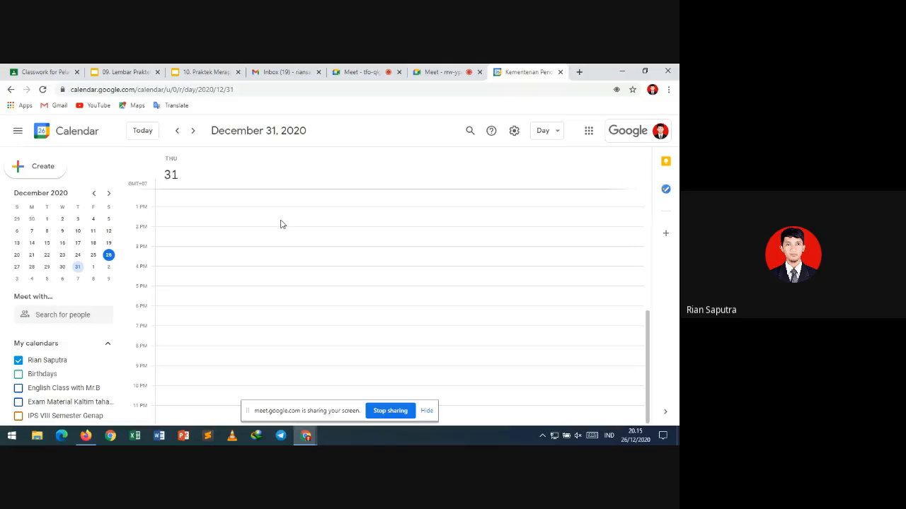
pyautogui.hotkey('alt', 'Left')
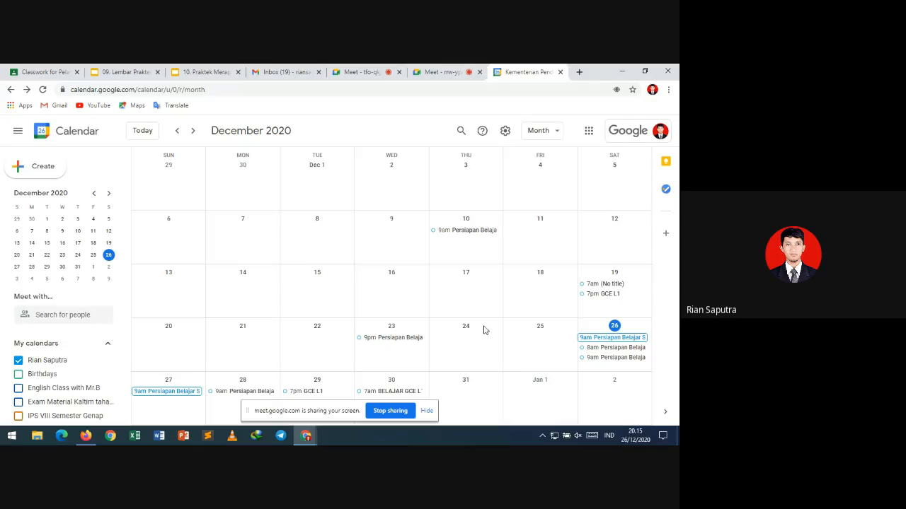
pyautogui.click(470, 385)
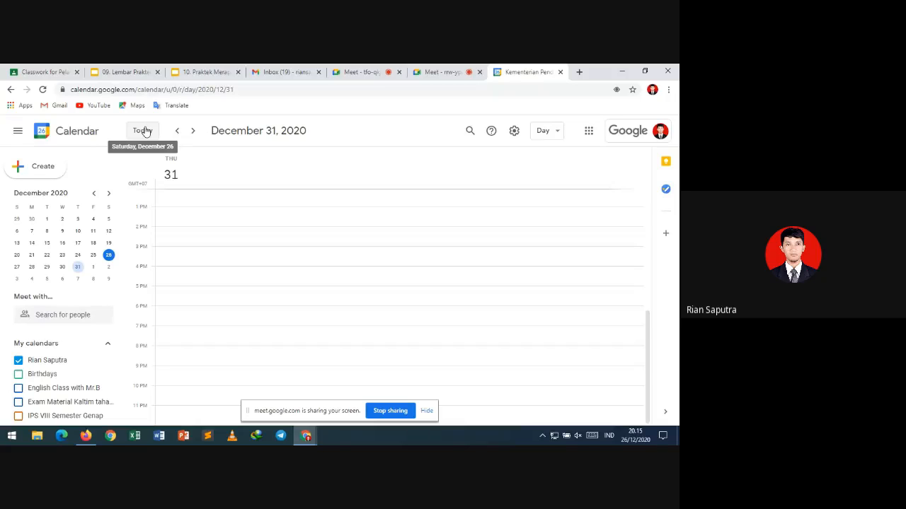
# Create an event on December 31 titled "Persiapan belajar", rechecking the task wording on worksheet slide 5.
pyautogui.click(53, 165)
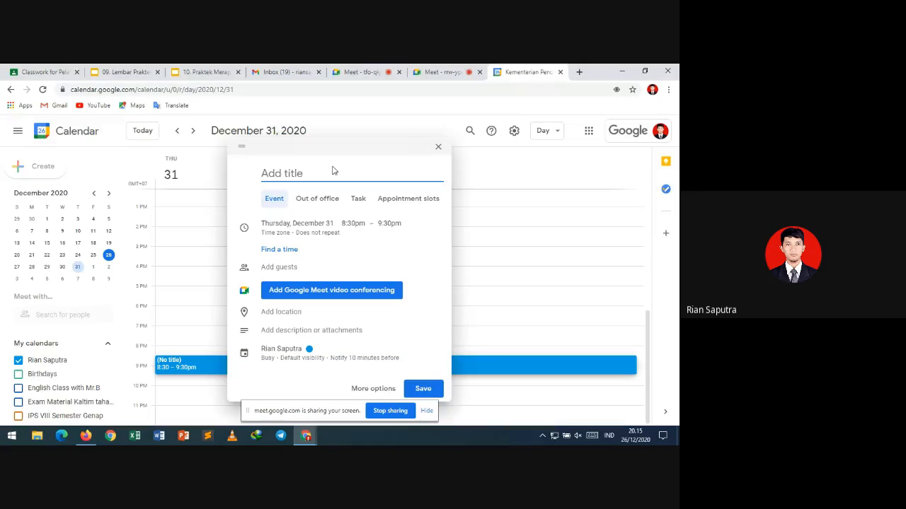
pyautogui.click(121, 72)
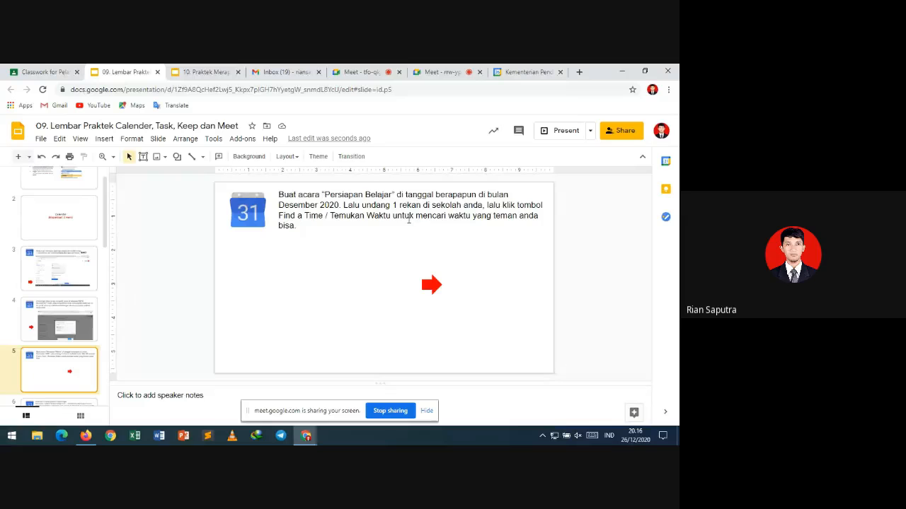
pyautogui.click(525, 71)
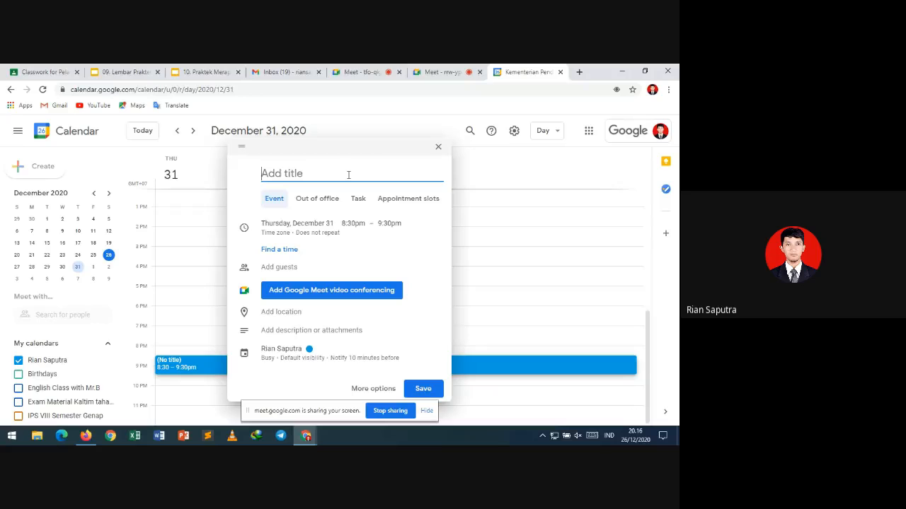
pyautogui.write('Per')
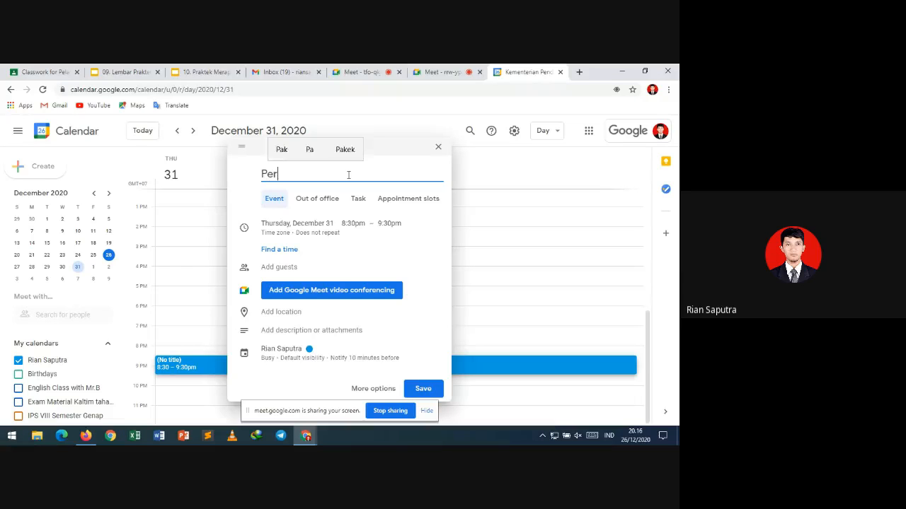
pyautogui.write('siap')
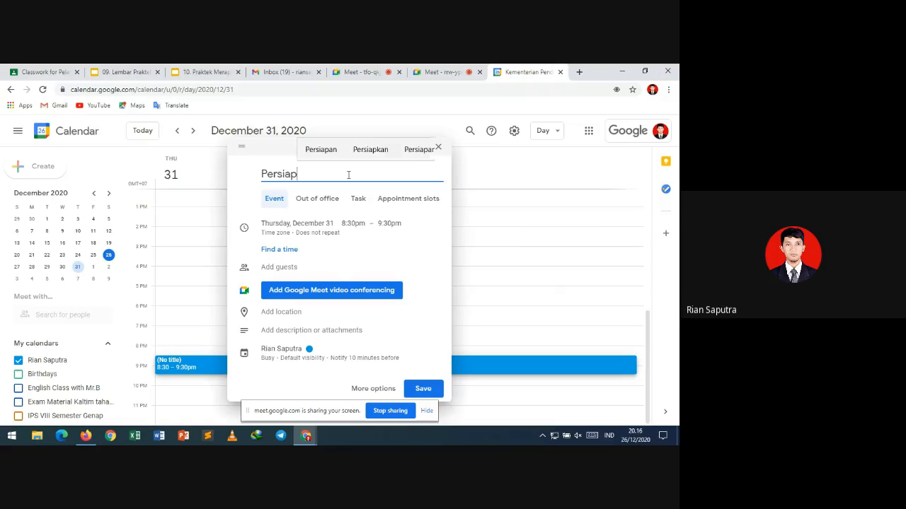
pyautogui.write('an be')
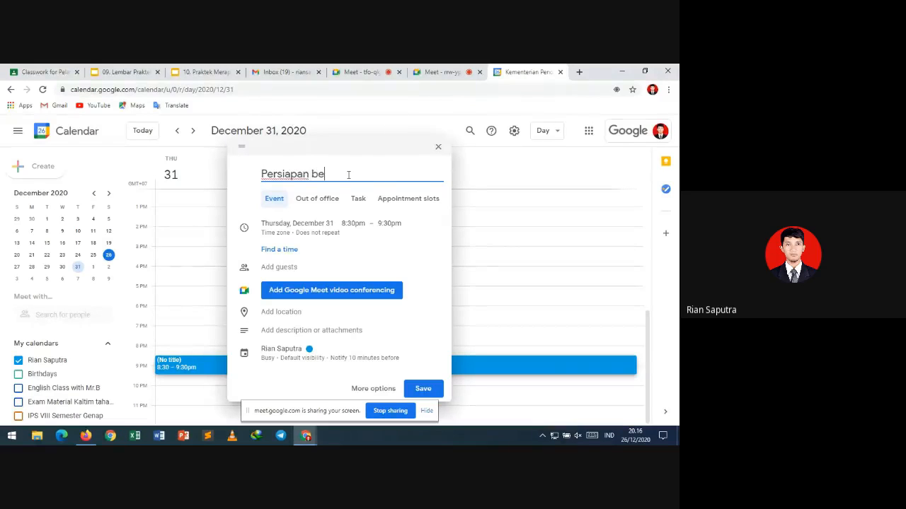
pyautogui.write('lajar')
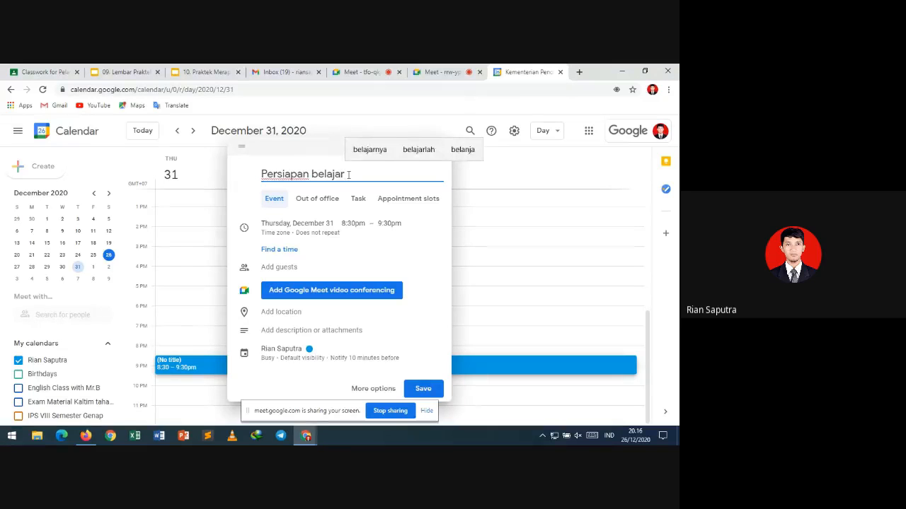
# Open Find a time for the Persiapan belajar event, add the colleague as a guest, and dismiss the Google Meet notice.
pyautogui.click(289, 250)
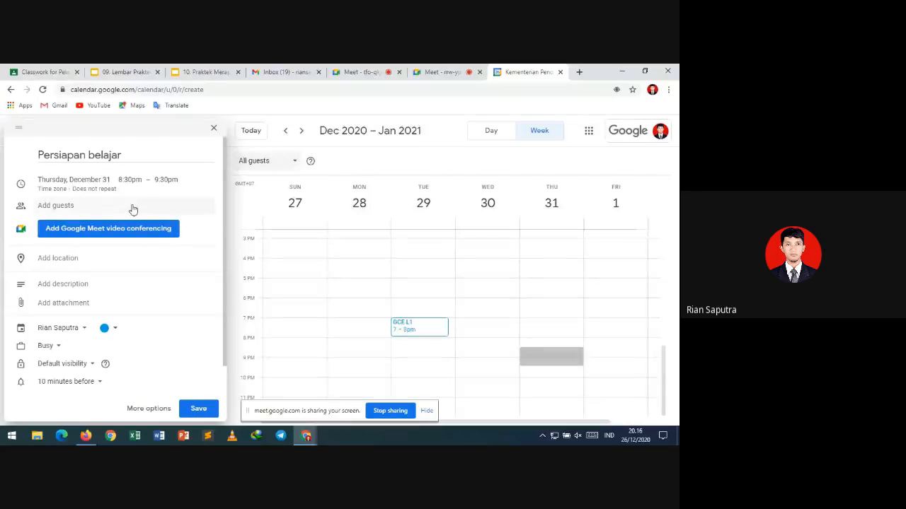
pyautogui.click(132, 206)
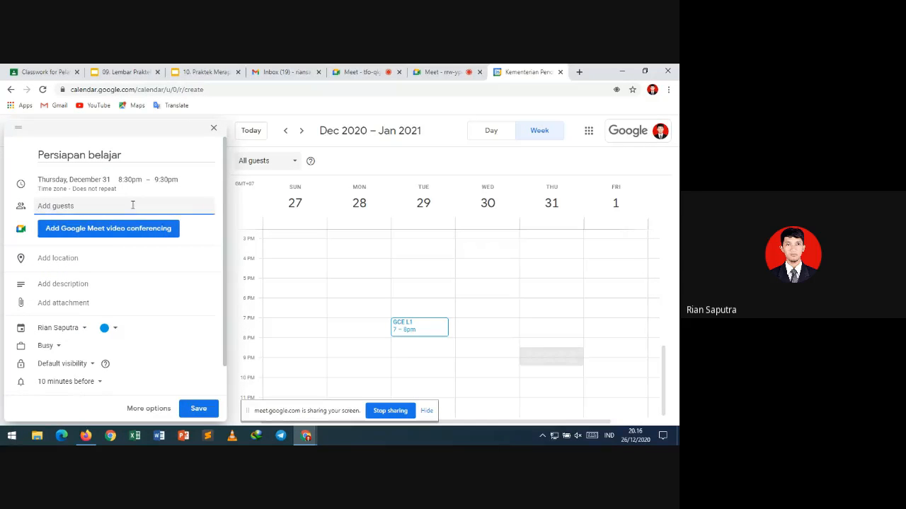
pyautogui.write('ry')
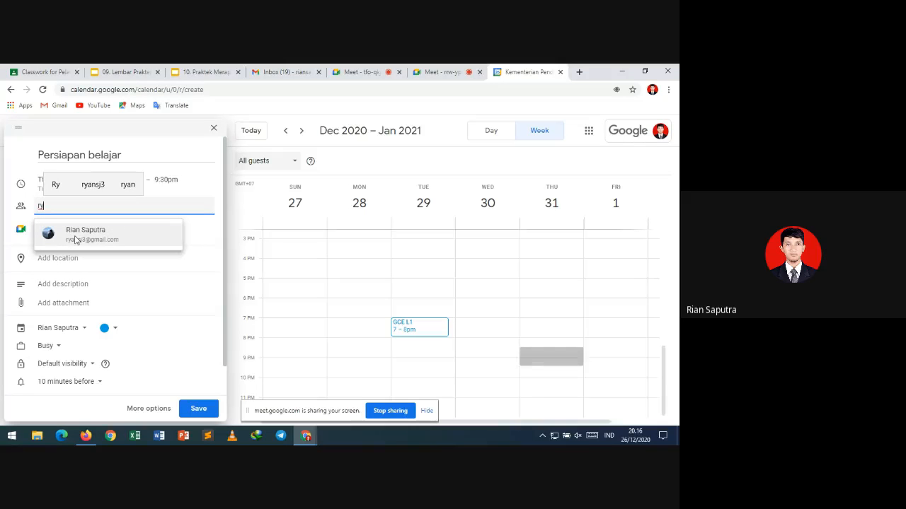
pyautogui.click(77, 240)
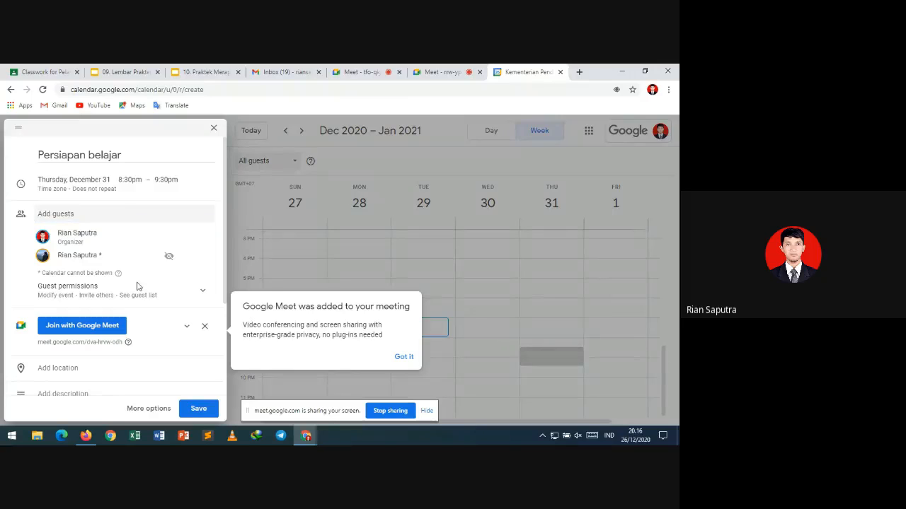
pyautogui.click(227, 320)
pyautogui.scroll(-2, 222, 242)
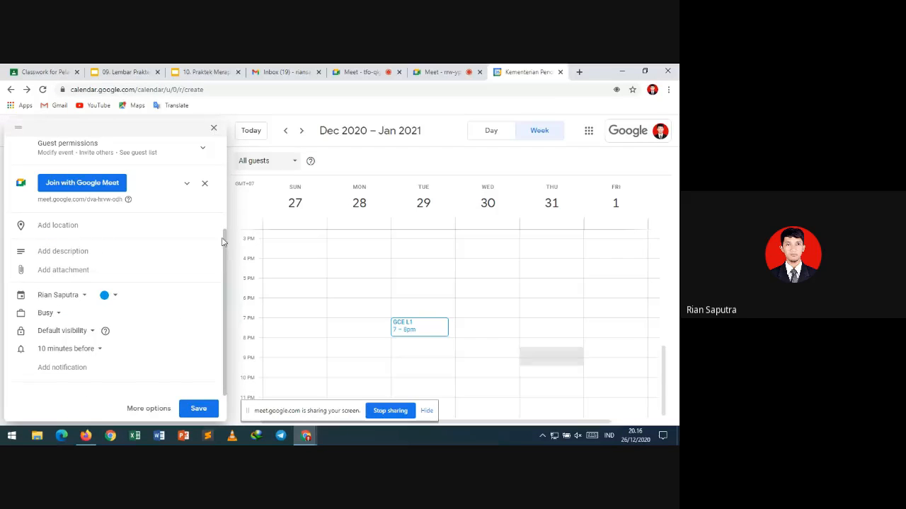
pyautogui.scroll(2, 187, 214)
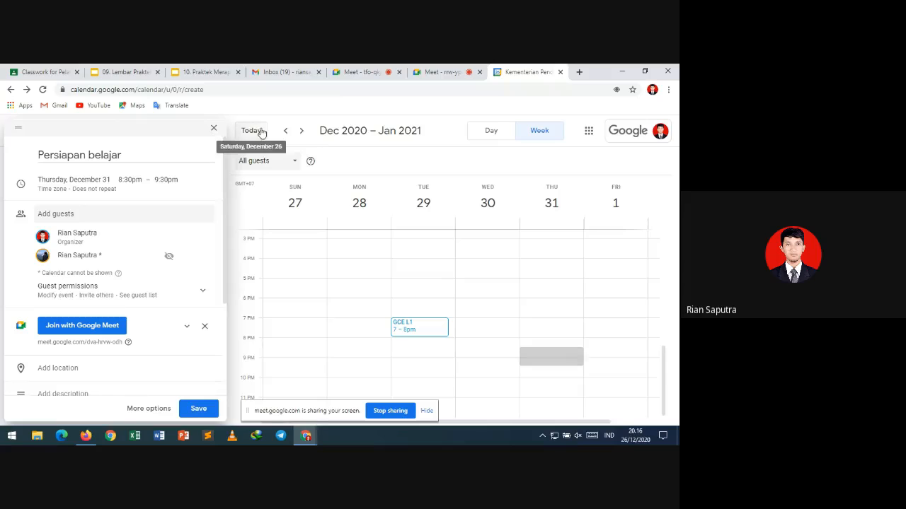
# Capture the event's Find a time view and paste the screenshot onto worksheet slide 5, placed below the instructions over the red arrow.
pyautogui.click(123, 71)
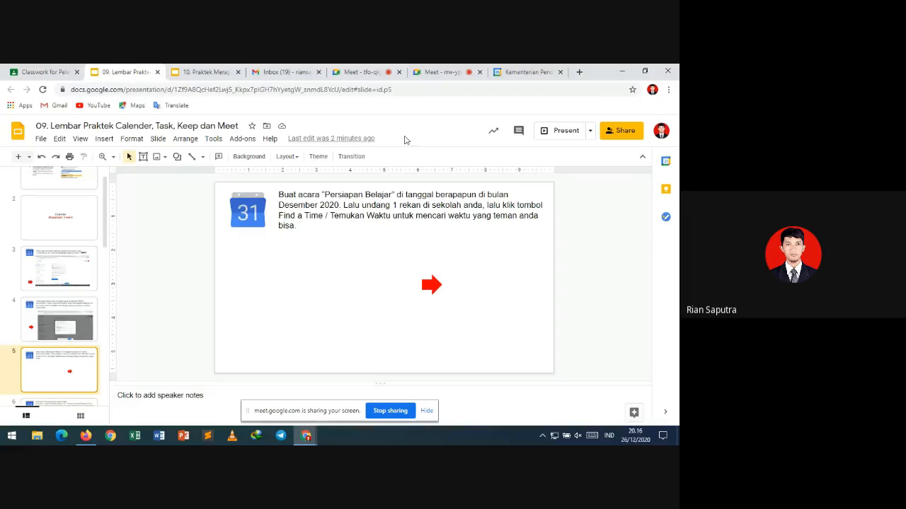
pyautogui.click(523, 71)
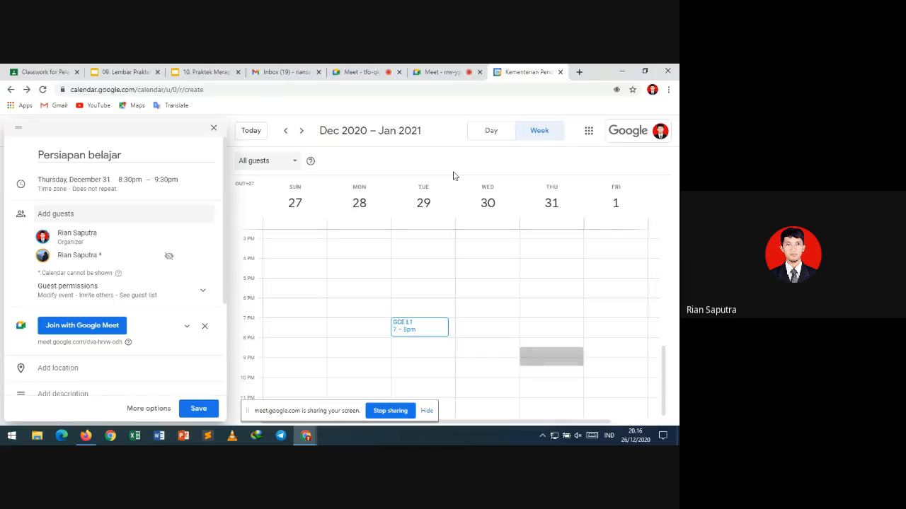
pyautogui.click(116, 72)
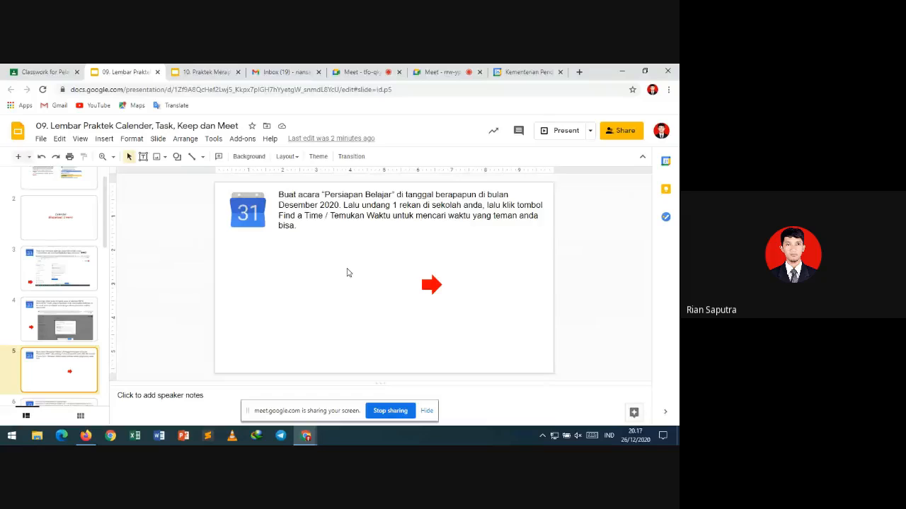
pyautogui.hotkey('ctrl', 'v')
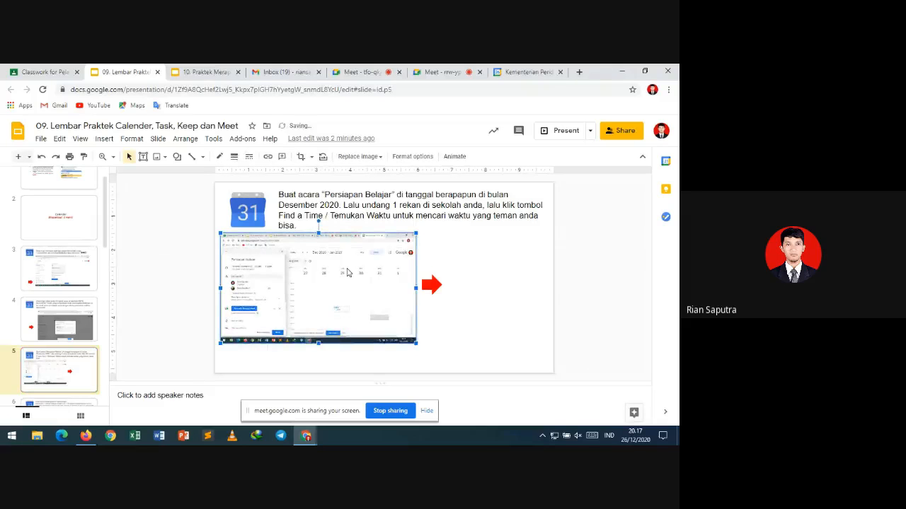
pyautogui.moveTo(347, 273); pyautogui.dragTo(437, 281)
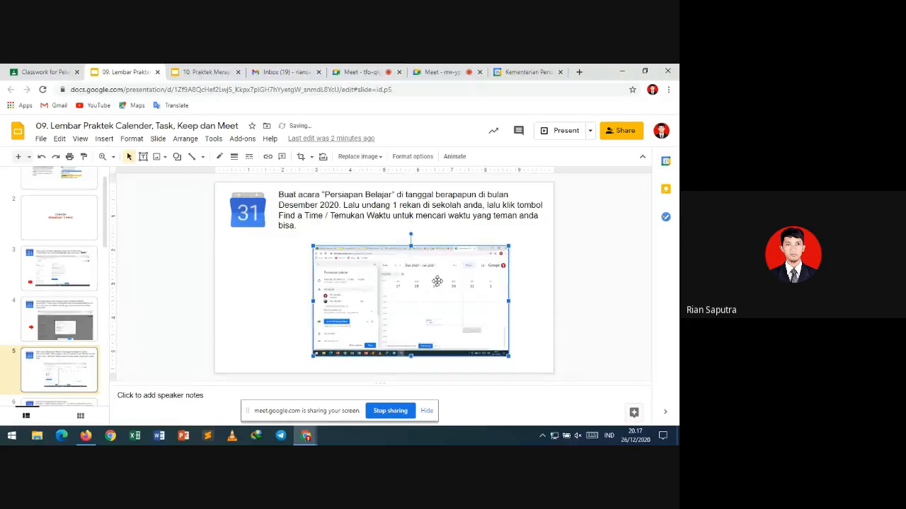
pyautogui.click(69, 379)
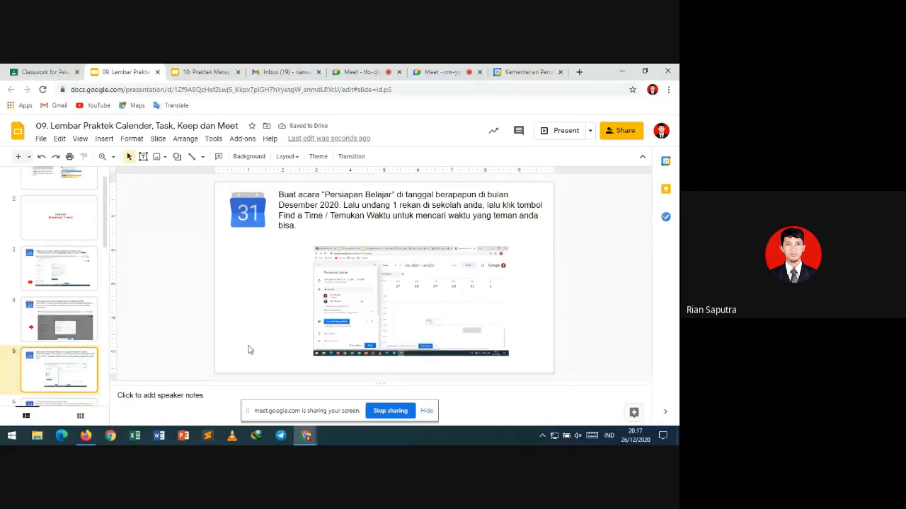
pyautogui.click(369, 326)
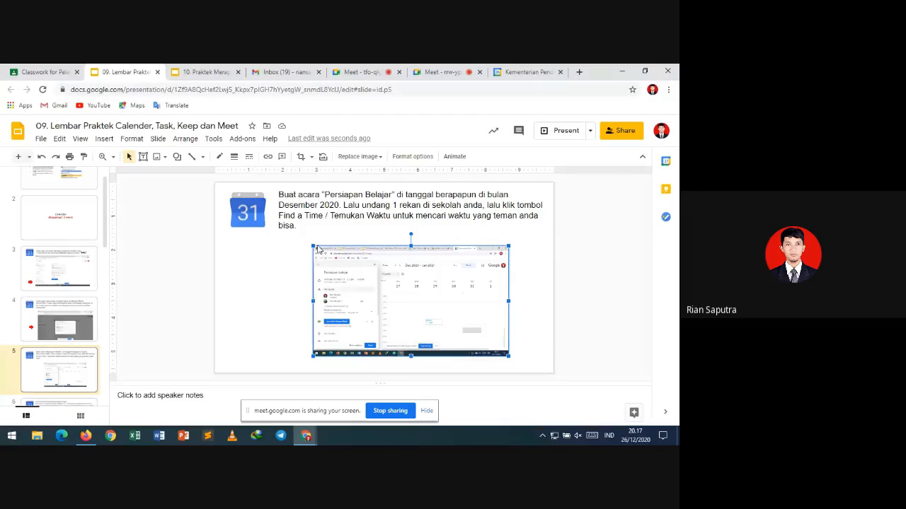
# Read the next event task on worksheet slide 6, switch back to Google Calendar, and discard the unsaved Persiapan belajar event.
pyautogui.click(78, 372)
pyautogui.press('Down')
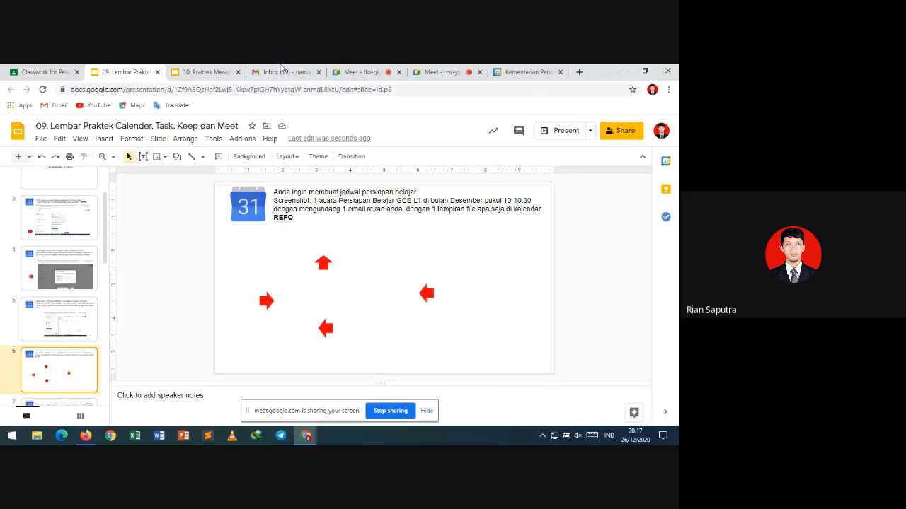
pyautogui.click(523, 71)
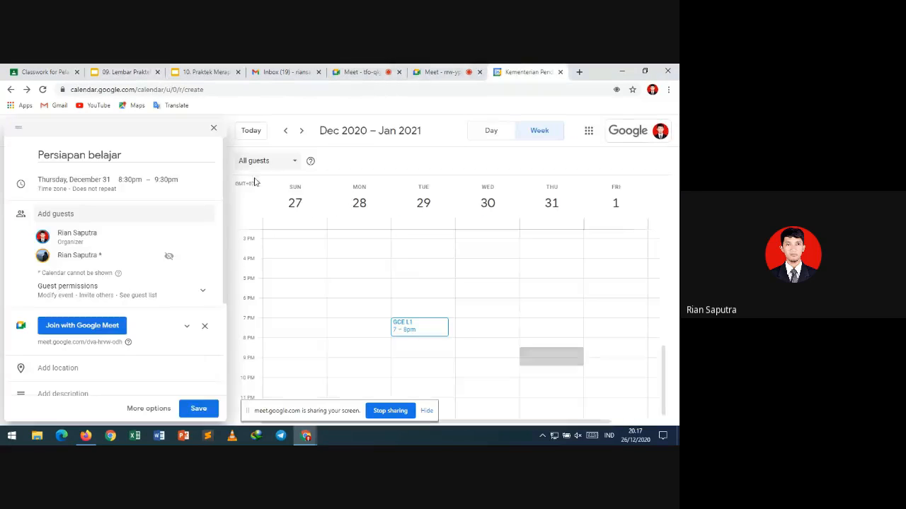
pyautogui.click(214, 131)
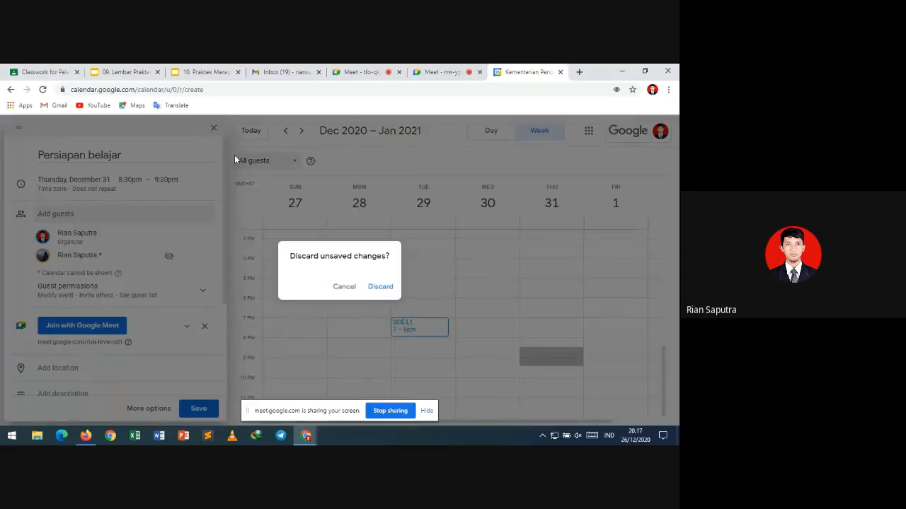
pyautogui.click(379, 288)
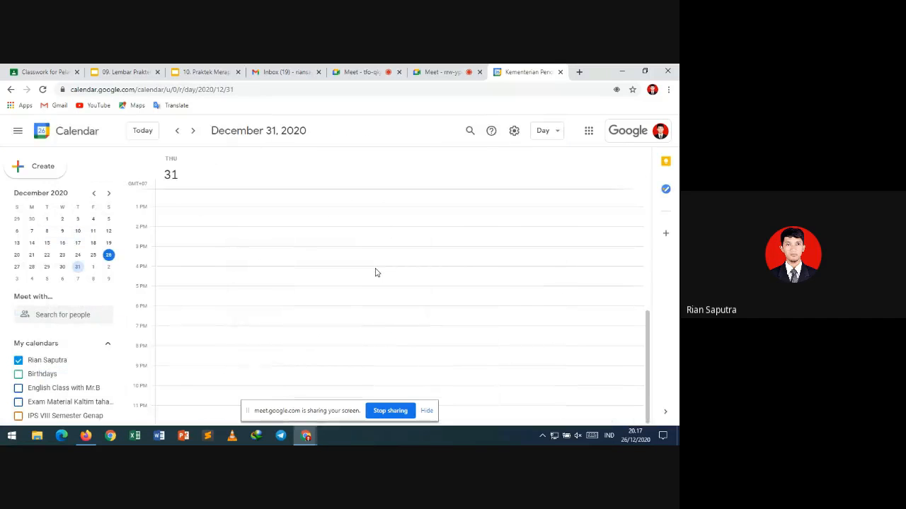
# Switch the calendar to the month view and reopen Thursday, December 31, 2020 from it.
pyautogui.click(555, 134)
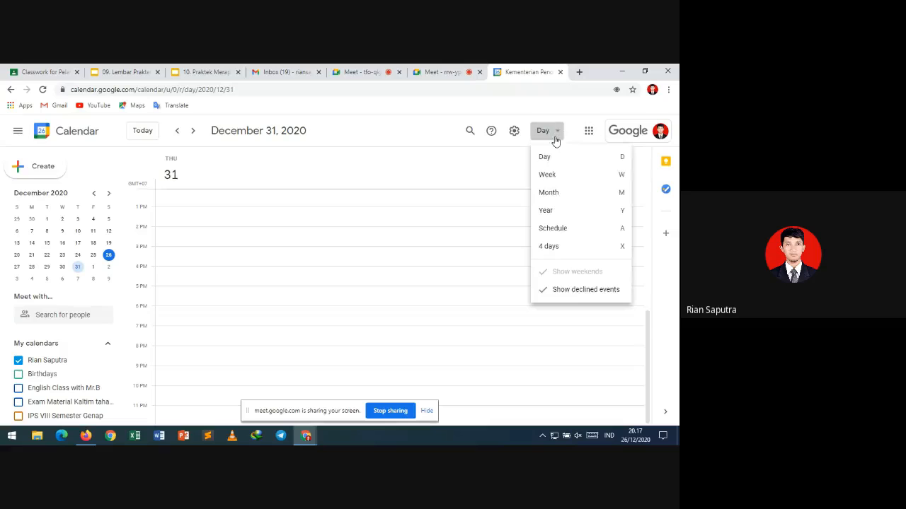
pyautogui.click(558, 196)
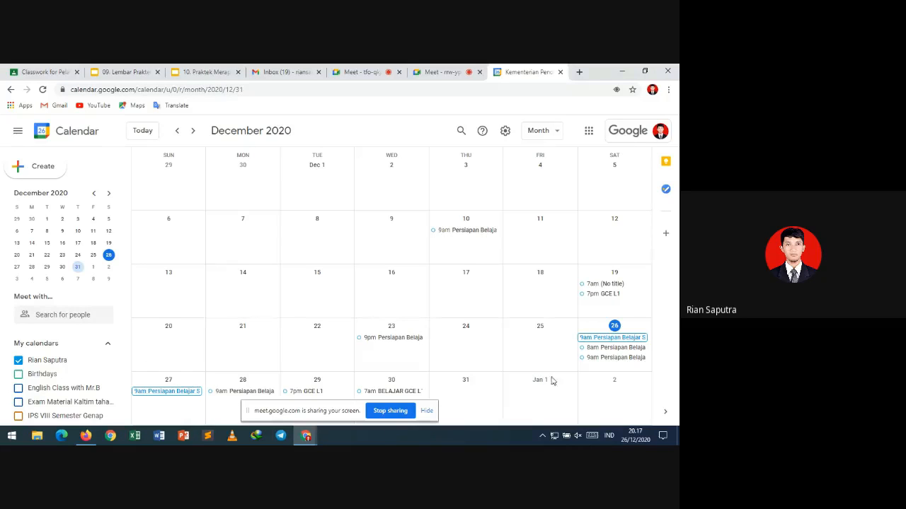
pyautogui.click(465, 382)
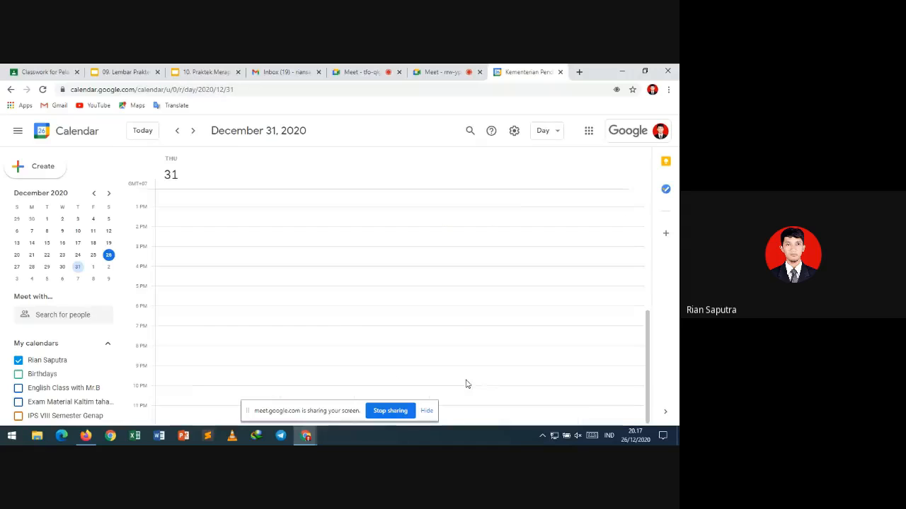
# Start a new event on December 31, 2020, recheck the task on worksheet slide 6, and title the event Persiapan belajar GSuite.
pyautogui.click(53, 172)
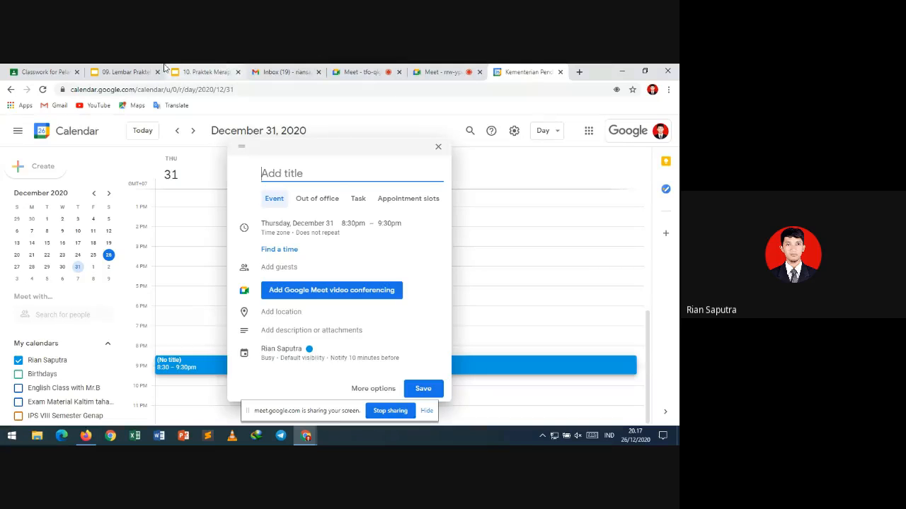
pyautogui.click(128, 69)
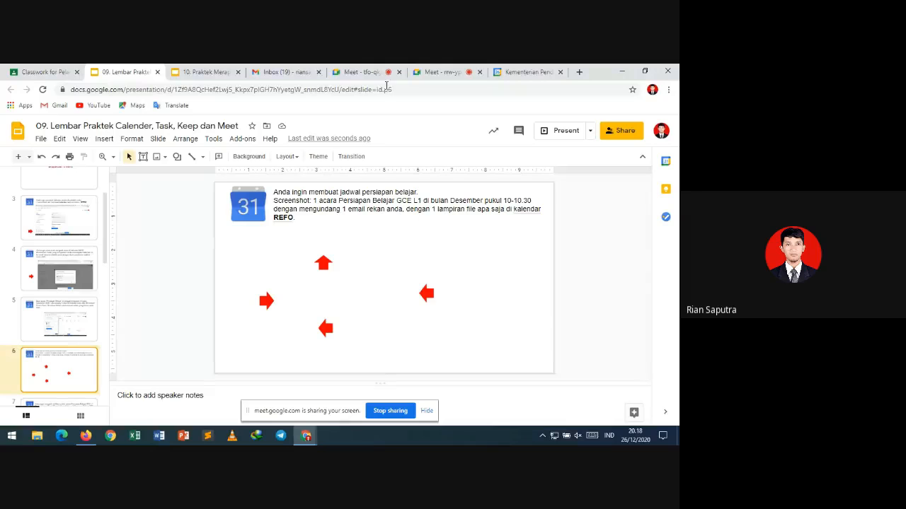
pyautogui.click(507, 68)
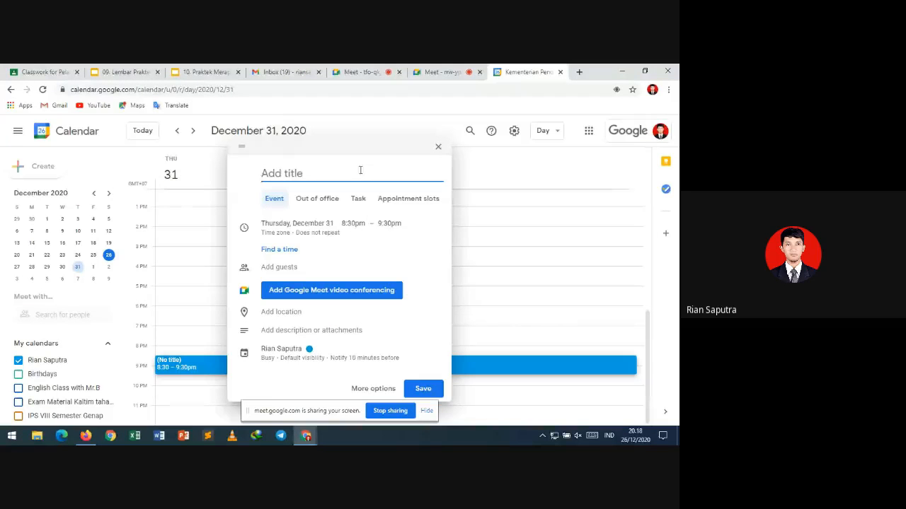
pyautogui.write('Persiapan')
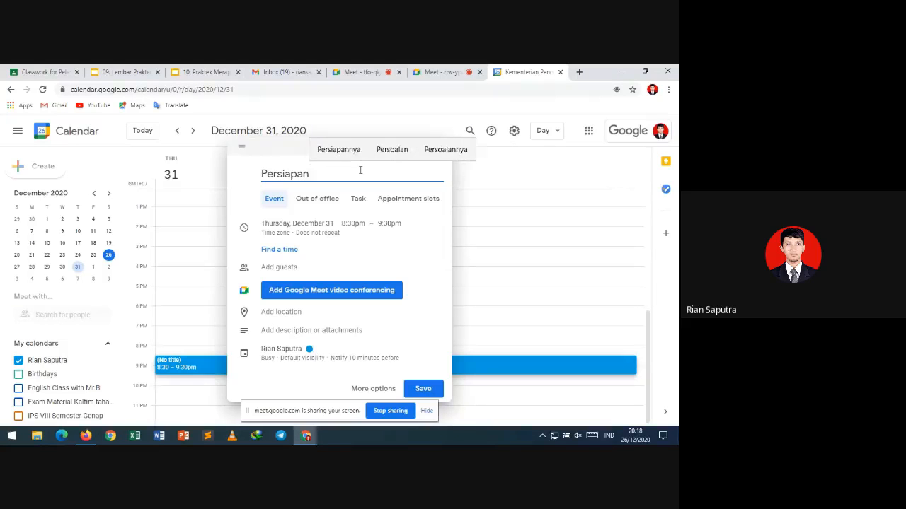
pyautogui.write(' bela')
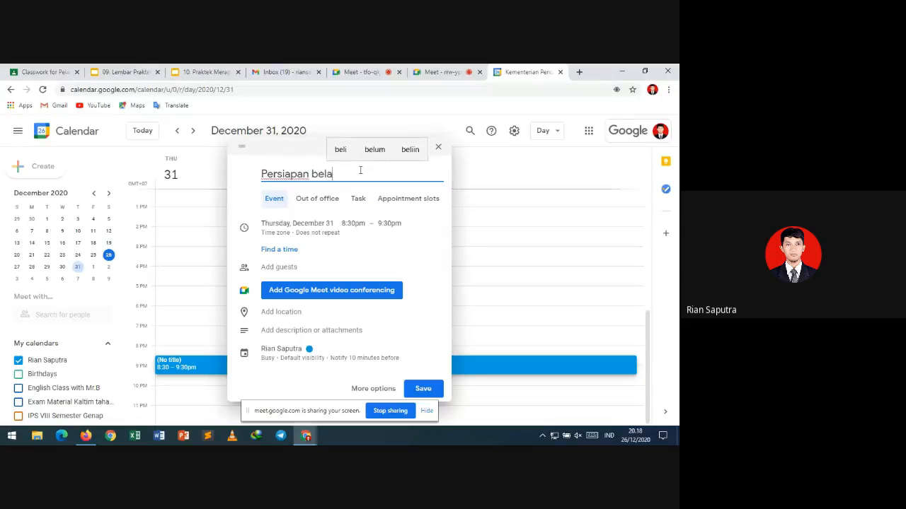
pyautogui.write('jar G')
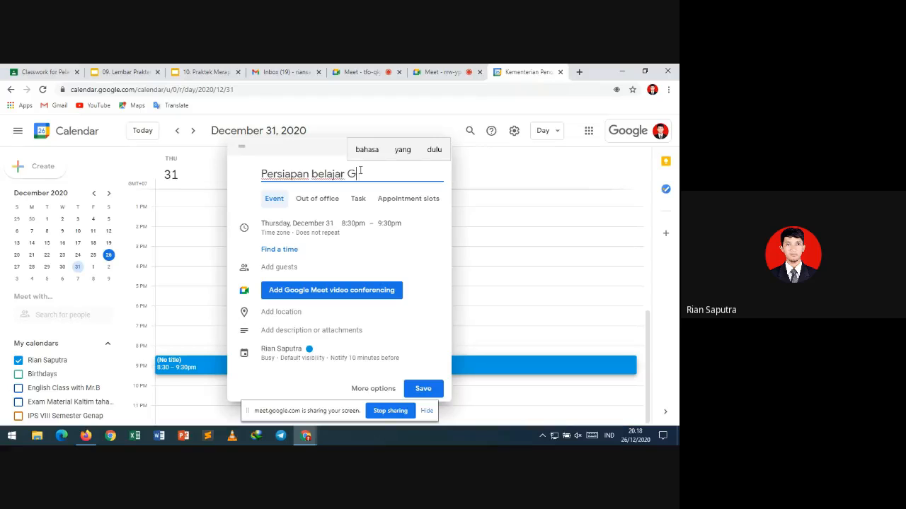
pyautogui.write('s')
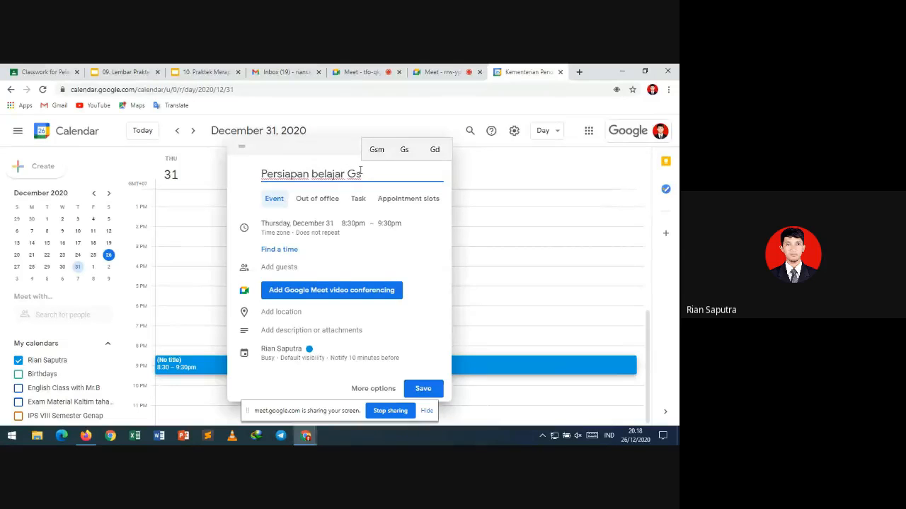
pyautogui.write('uite')
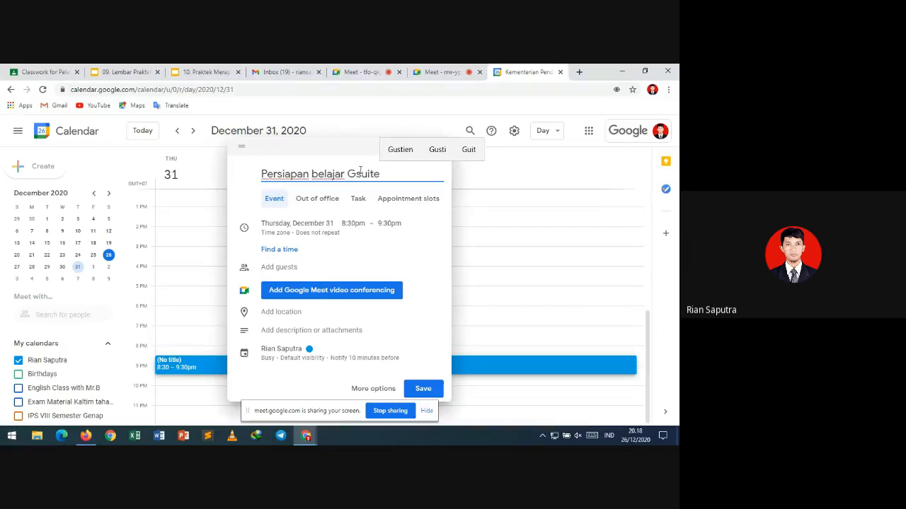
pyautogui.click(360, 173)
pyautogui.press('BackSpace')
pyautogui.write('S')
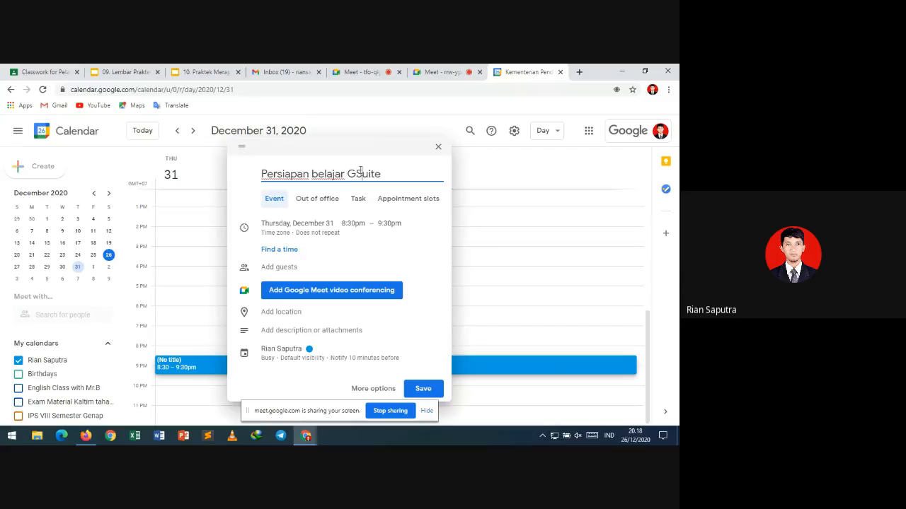
# Open the event's full details and attach the recent Drive presentation starting with "09. Panduan Cale".
pyautogui.click(296, 267)
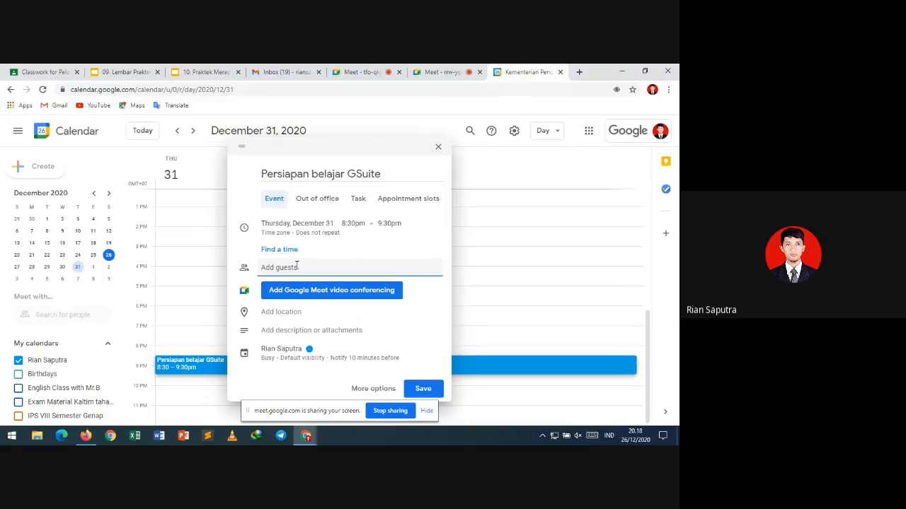
pyautogui.click(373, 388)
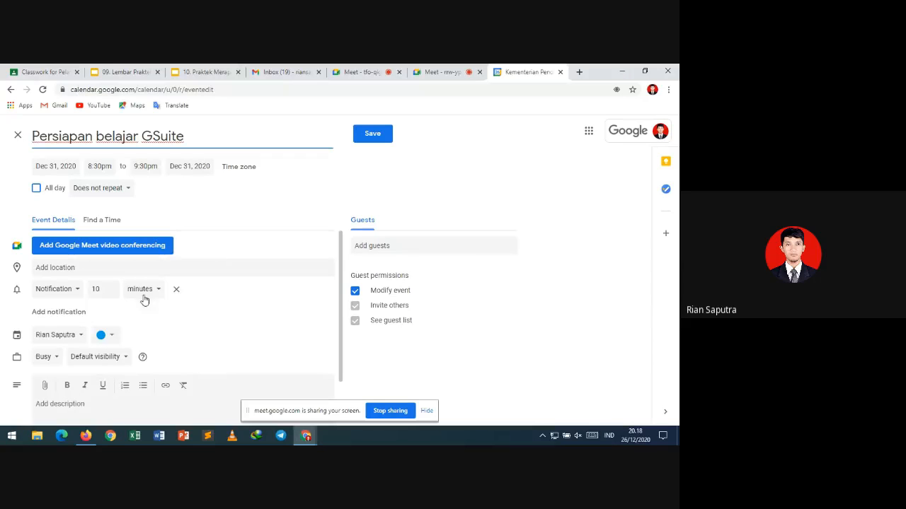
pyautogui.click(45, 386)
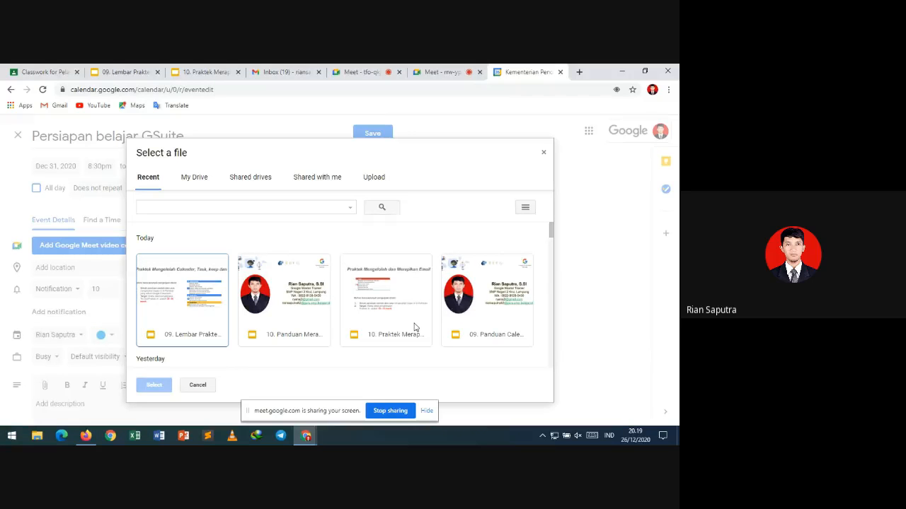
pyautogui.click(506, 312)
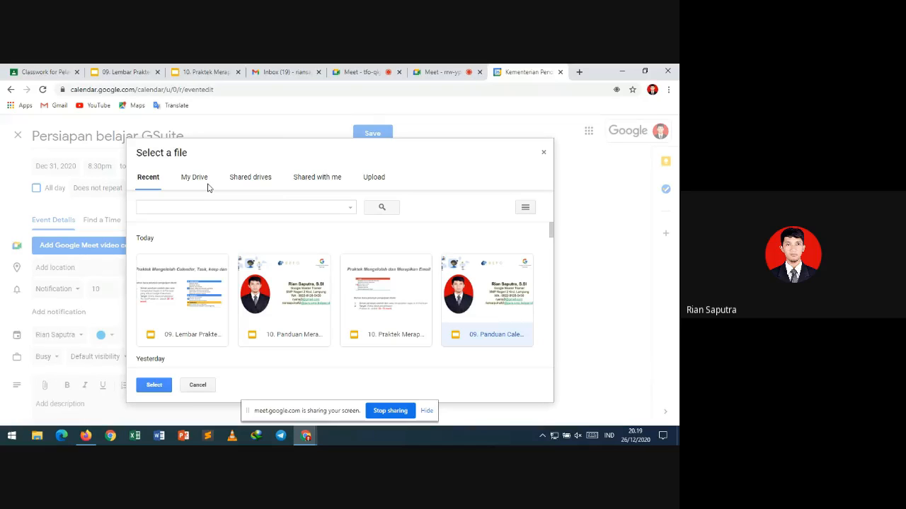
pyautogui.click(160, 385)
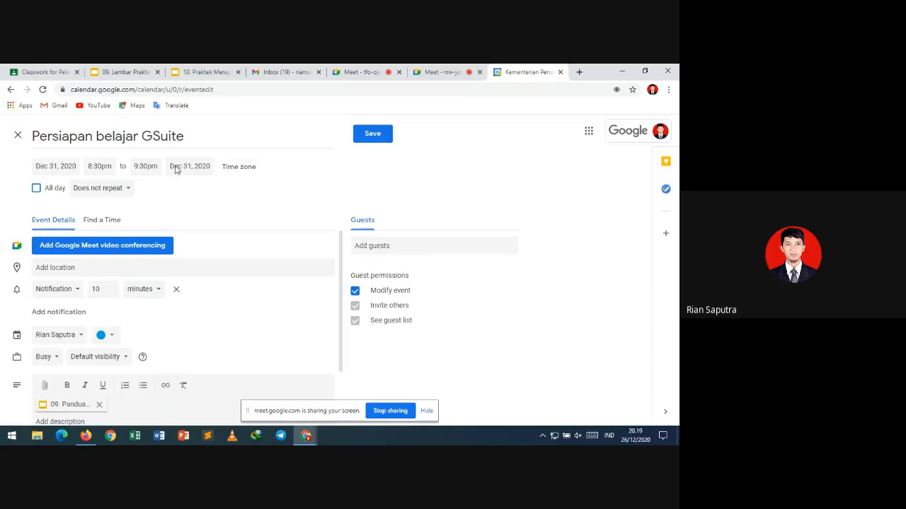
# Recheck the required time on worksheet slide 6 and set the event to run from 10:00pm to 10:30pm.
pyautogui.click(124, 72)
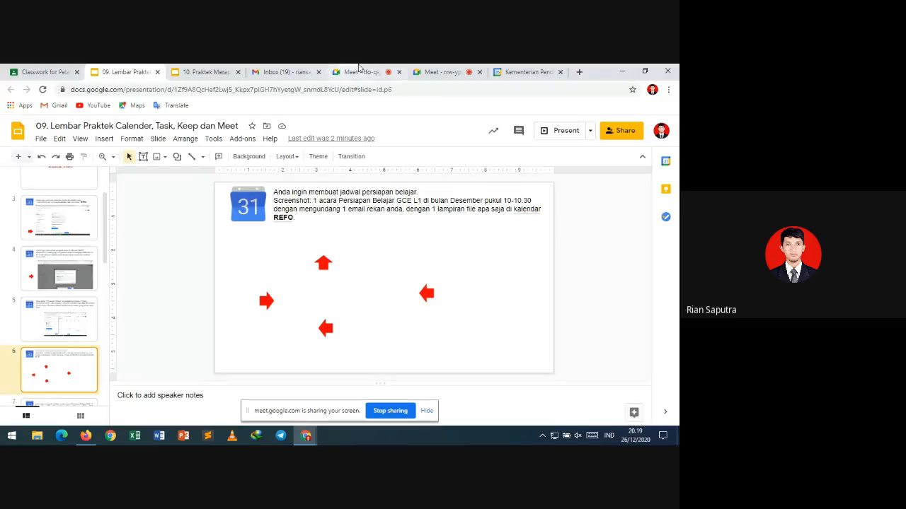
pyautogui.click(512, 69)
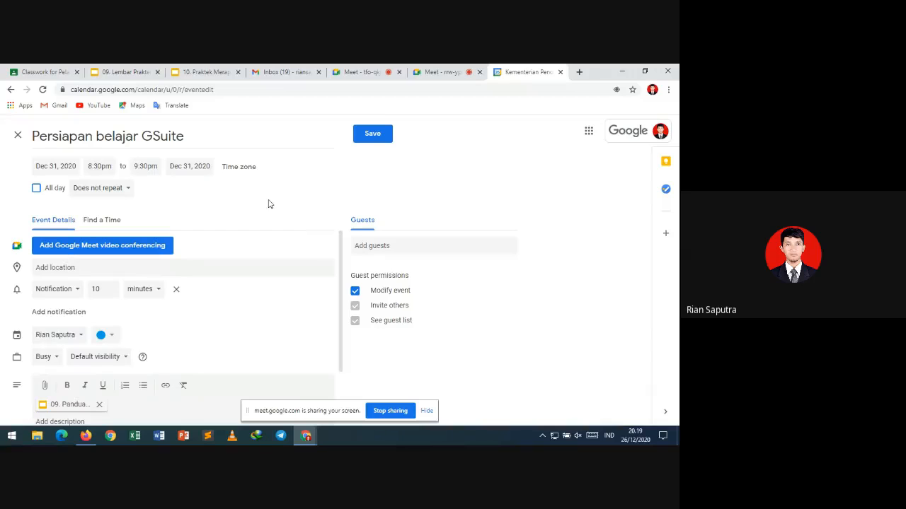
pyautogui.click(110, 167)
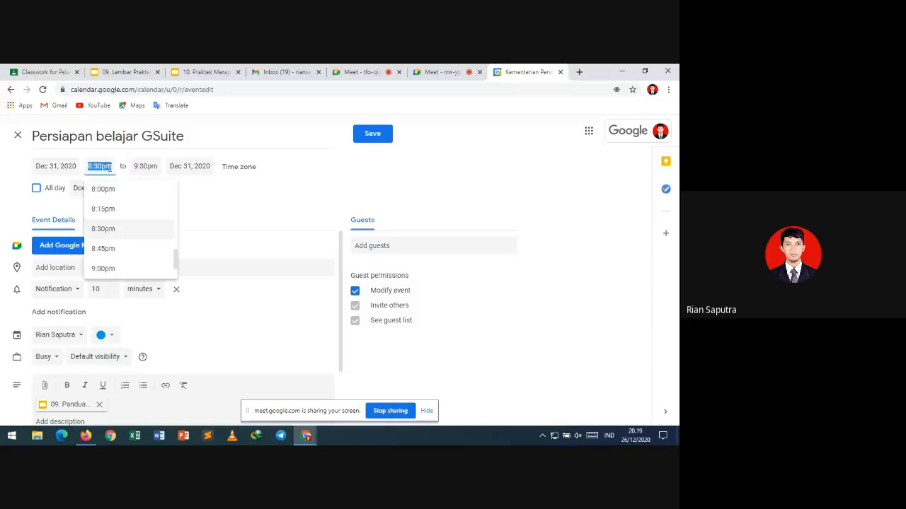
pyautogui.moveTo(176, 256)
pyautogui.mouseDown()
pyautogui.moveTo(176, 243)
pyautogui.moveTo(176, 265)
pyautogui.mouseUp()
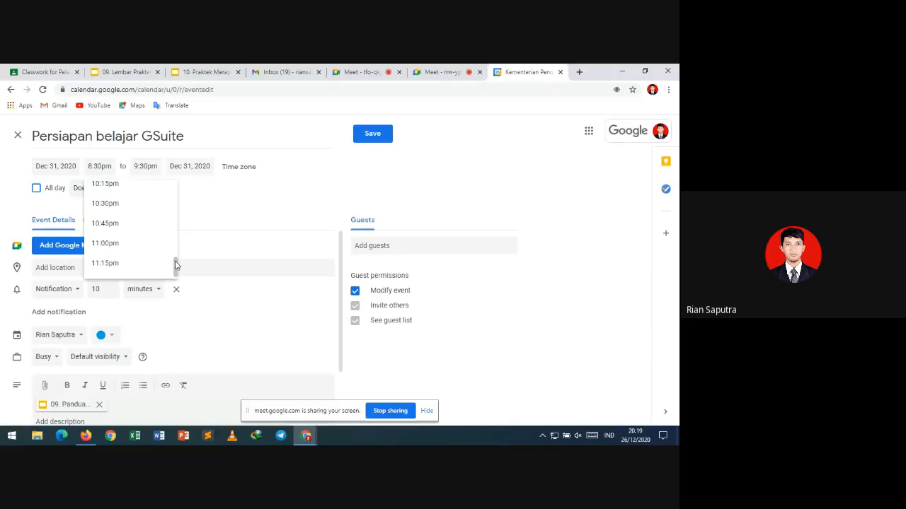
pyautogui.scroll(1, 177, 204)
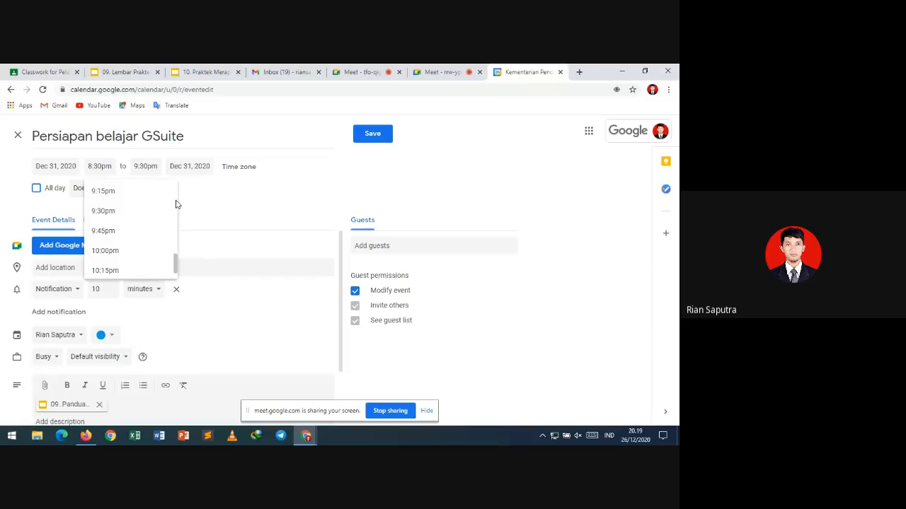
pyautogui.click(139, 250)
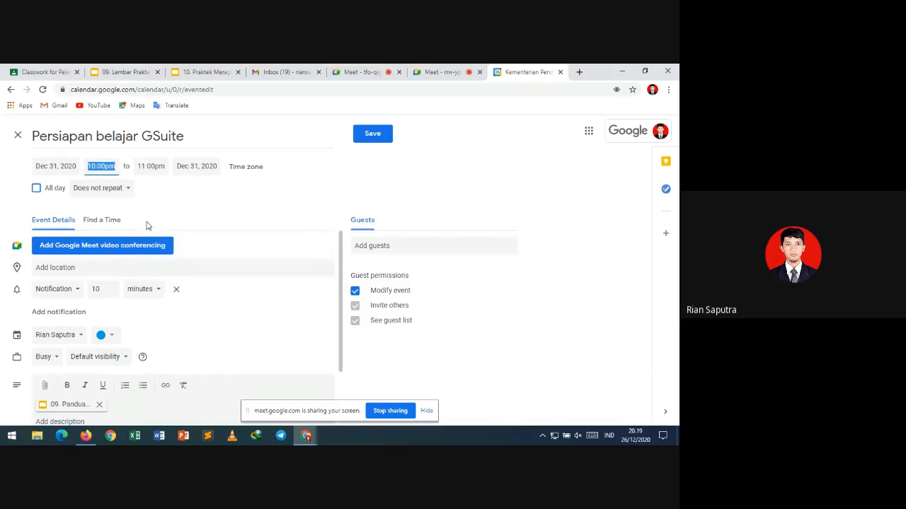
pyautogui.click(152, 167)
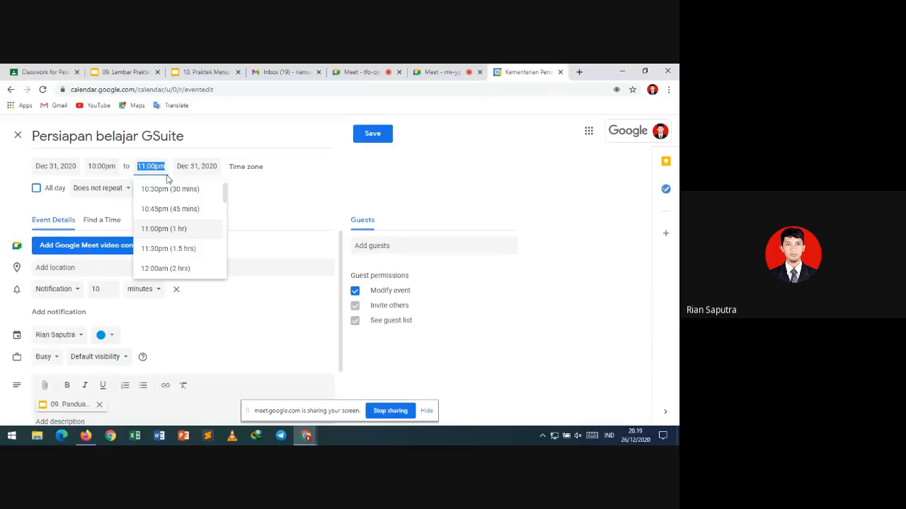
pyautogui.click(206, 191)
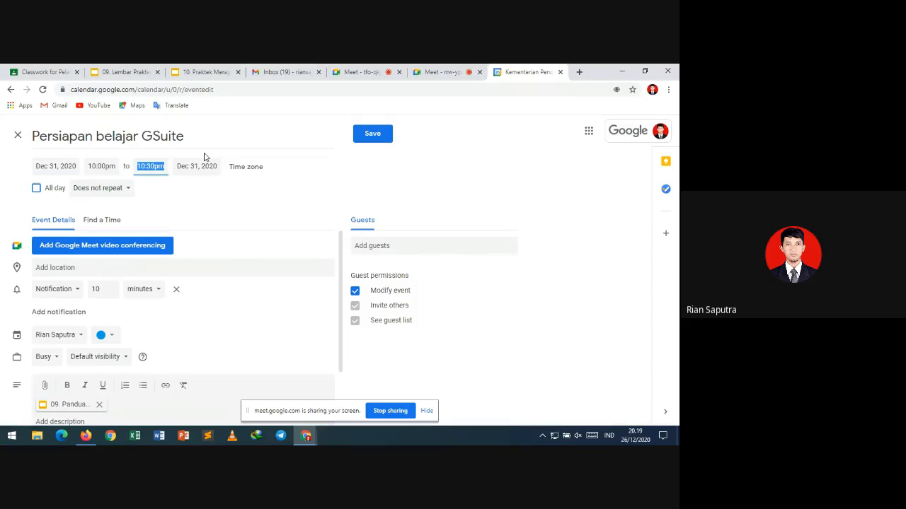
pyautogui.click(322, 171)
# Add the colleague to the Persiapan belajar GSuite event as a guest from the suggested contacts.
pyautogui.click(393, 245)
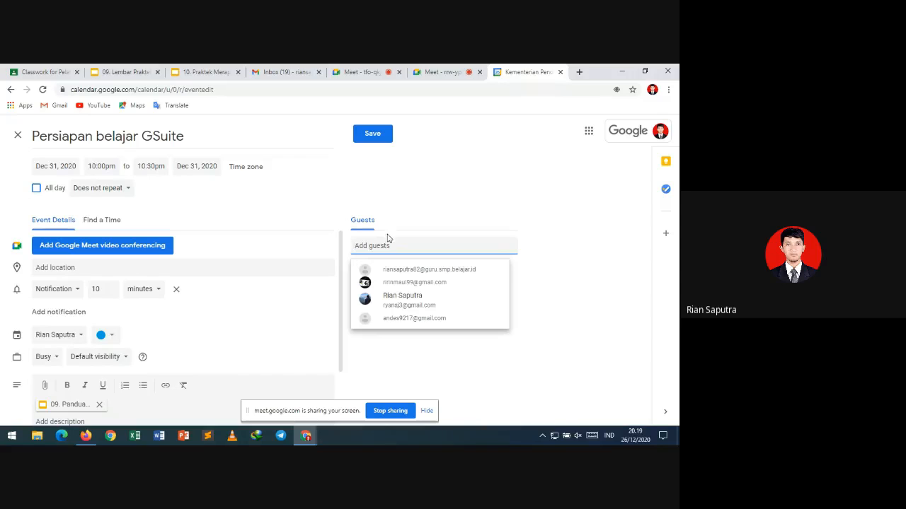
pyautogui.click(404, 302)
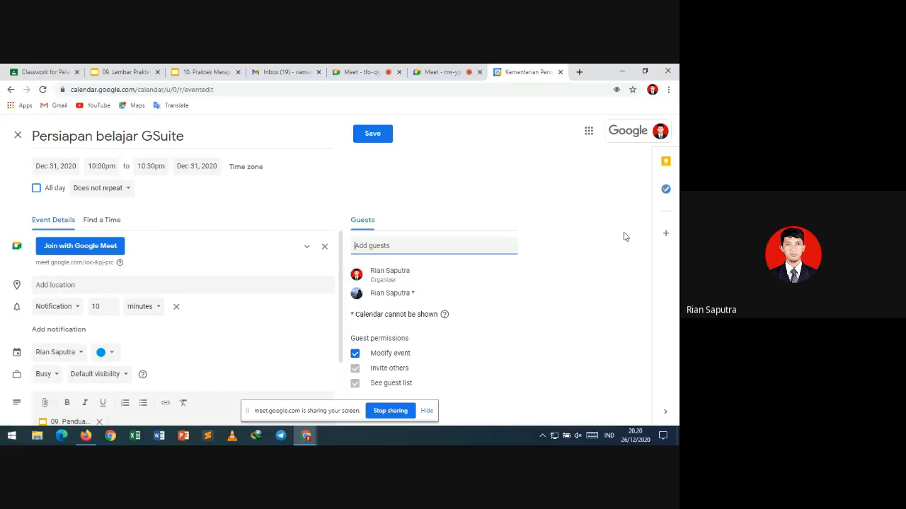
pyautogui.click(650, 322)
# Paste the screenshot of the event details onto worksheet slide 6, enlarge it, and center it over the red arrows.
pyautogui.click(119, 68)
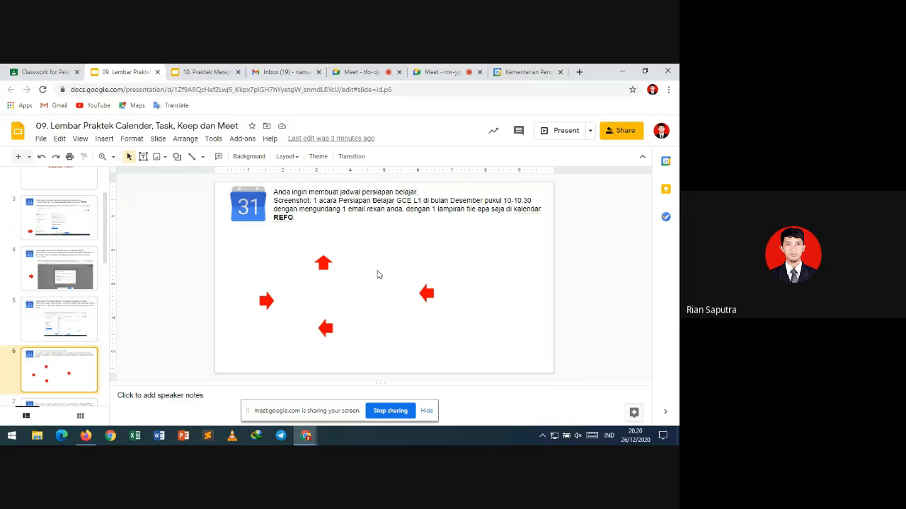
pyautogui.hotkey('ctrl', 'v')
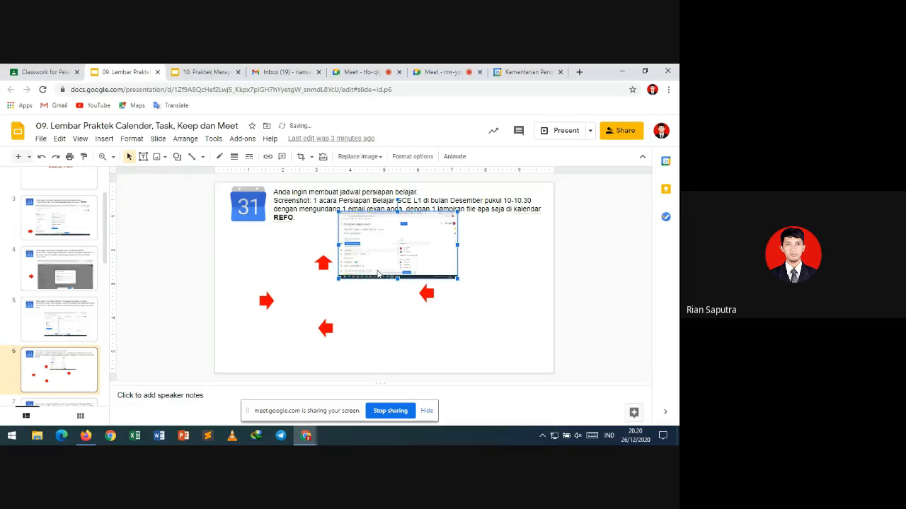
pyautogui.moveTo(461, 285); pyautogui.dragTo(516, 352)
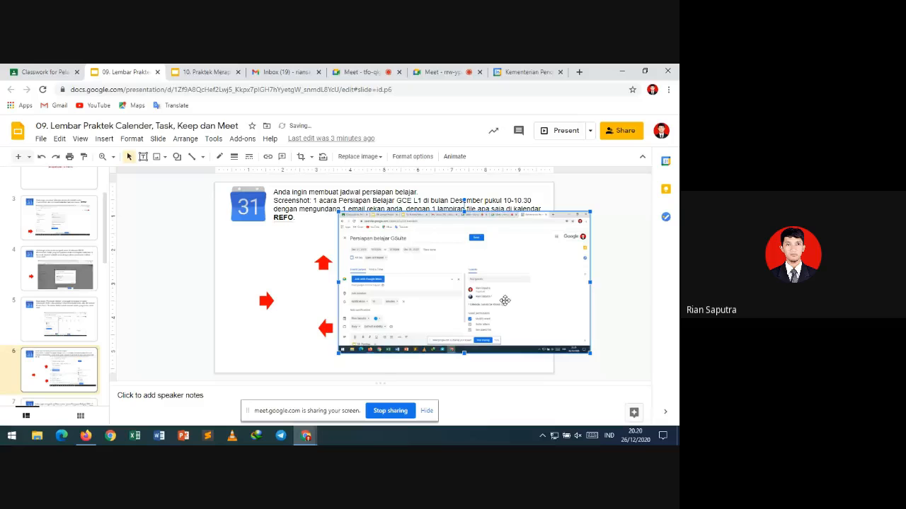
pyautogui.moveTo(505, 300); pyautogui.dragTo(427, 298)
# Try to nudge the screenshot down inside its crop frame, and move it back up to fill the frame.
pyautogui.press('Down')
pyautogui.press('Down')
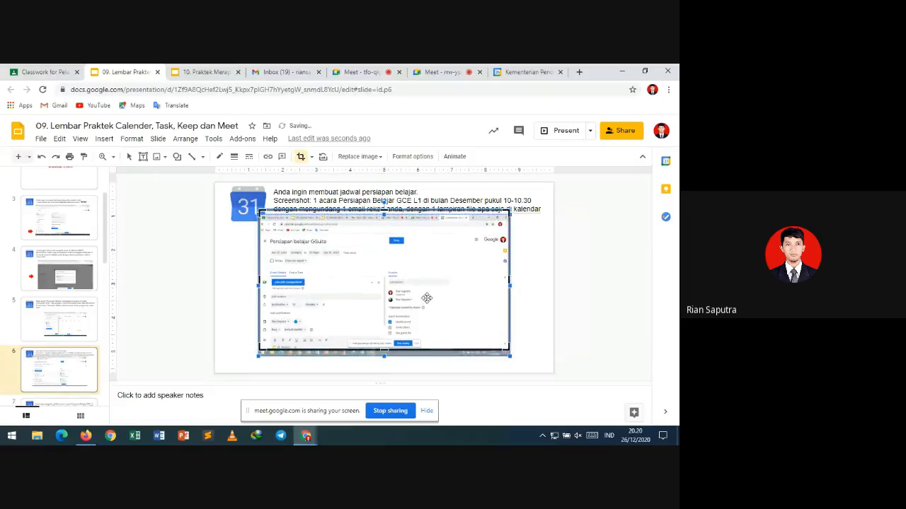
pyautogui.press('Right')
pyautogui.press('Down')
pyautogui.press('Down')
pyautogui.press('Down')
pyautogui.press('Down')
pyautogui.press('Down')
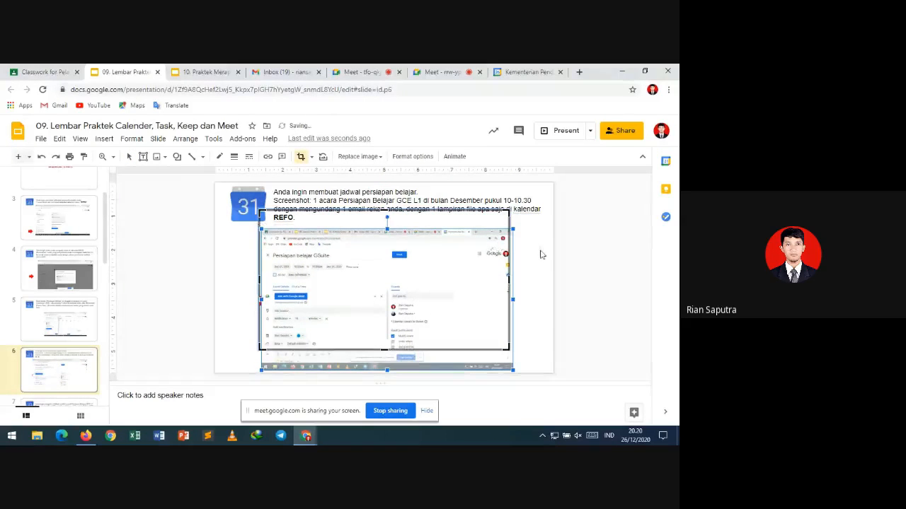
pyautogui.press('Return')
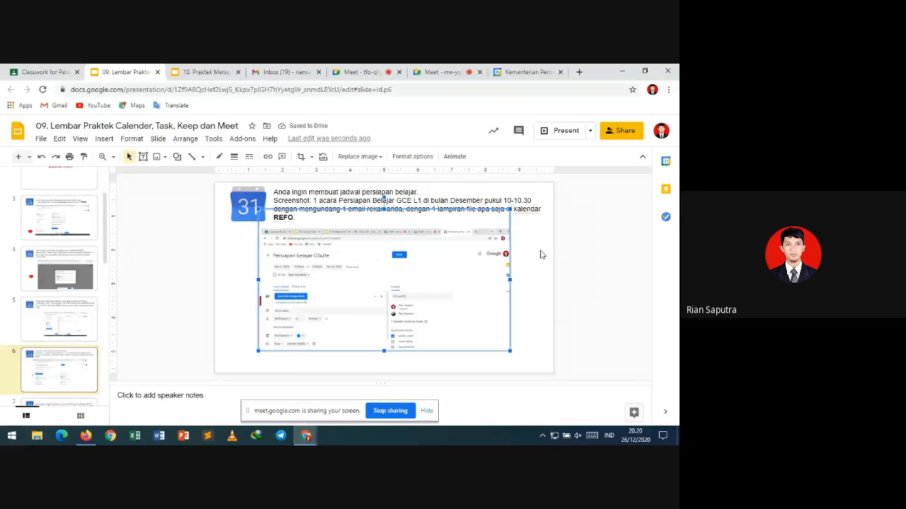
pyautogui.press('Up')
pyautogui.press('Up')
pyautogui.press('Up')
pyautogui.press('Up')
pyautogui.press('Up')
pyautogui.press('Up')
pyautogui.press('Up')
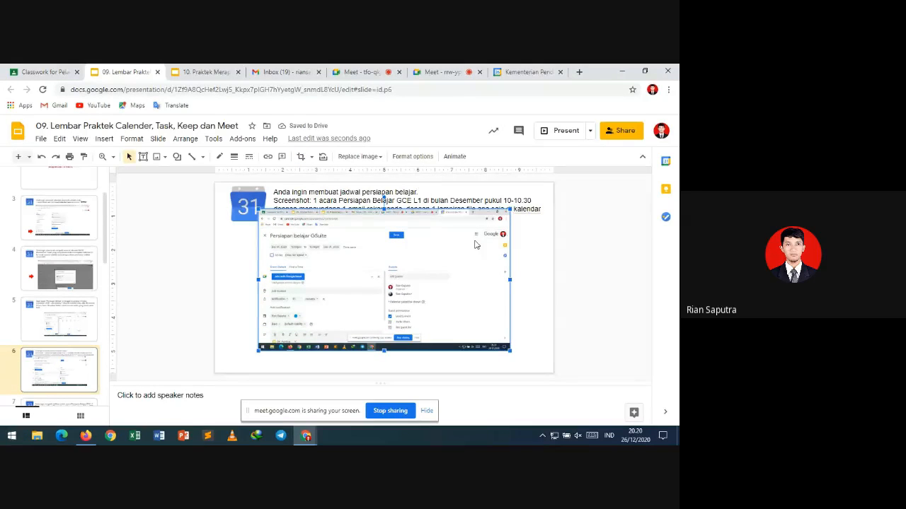
# Nudge the whole screenshot on slide 6 down and slightly right so it sits below the instruction text.
pyautogui.press('Down')
pyautogui.press('Down')
pyautogui.press('Down')
pyautogui.press('Down')
pyautogui.press('Down')
pyautogui.press('Down')
pyautogui.press('Right')
pyautogui.press('Right')
pyautogui.press('Up')
pyautogui.press('Down')
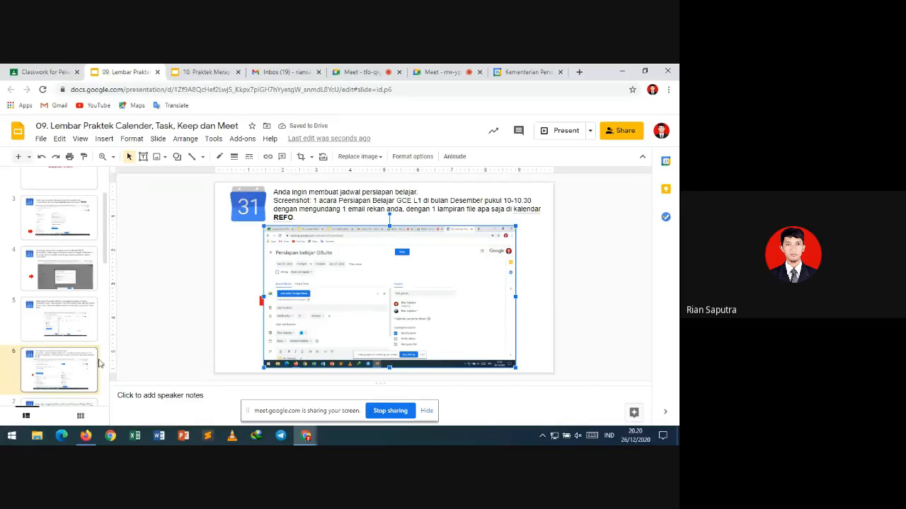
# Read the notification task on worksheet slide 7 and return to the event details in Google Calendar.
pyautogui.scroll(-3, 105, 273)
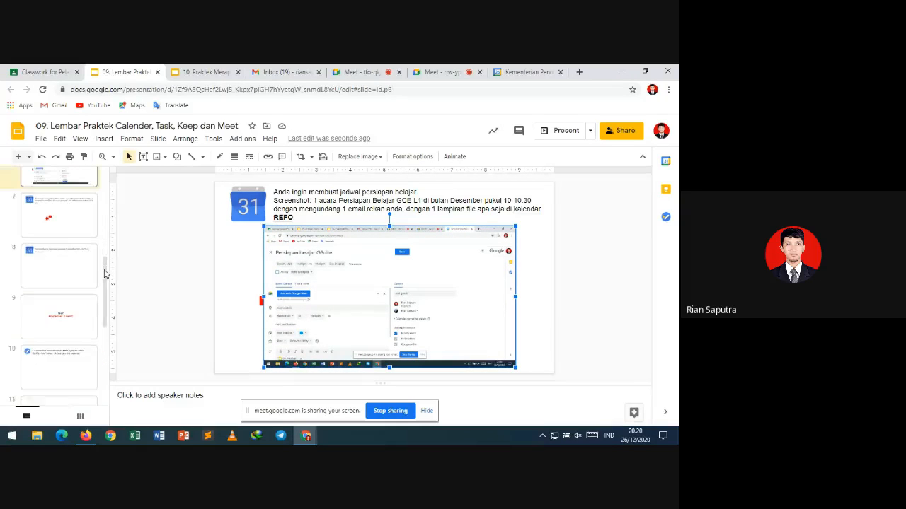
pyautogui.click(68, 202)
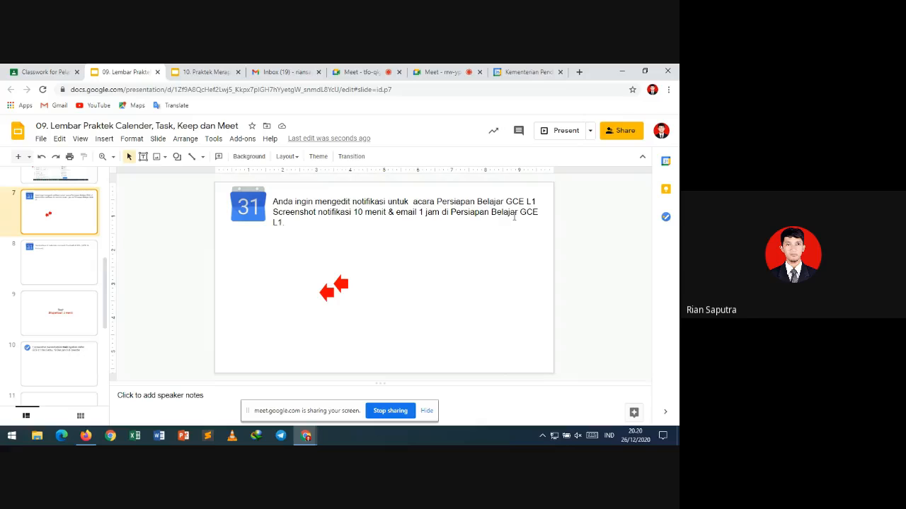
pyautogui.click(524, 69)
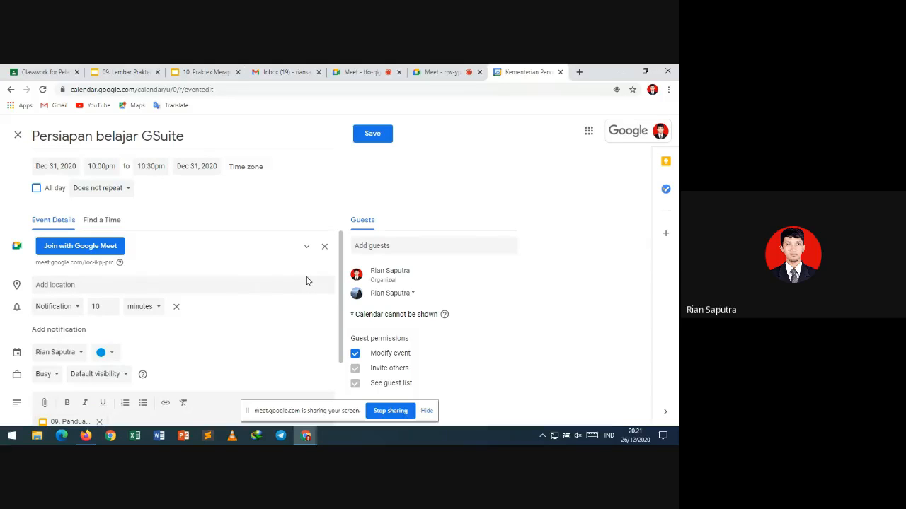
# Keep the 10-minute notification on the event and add an email notification set to 1 hour.
pyautogui.click(75, 309)
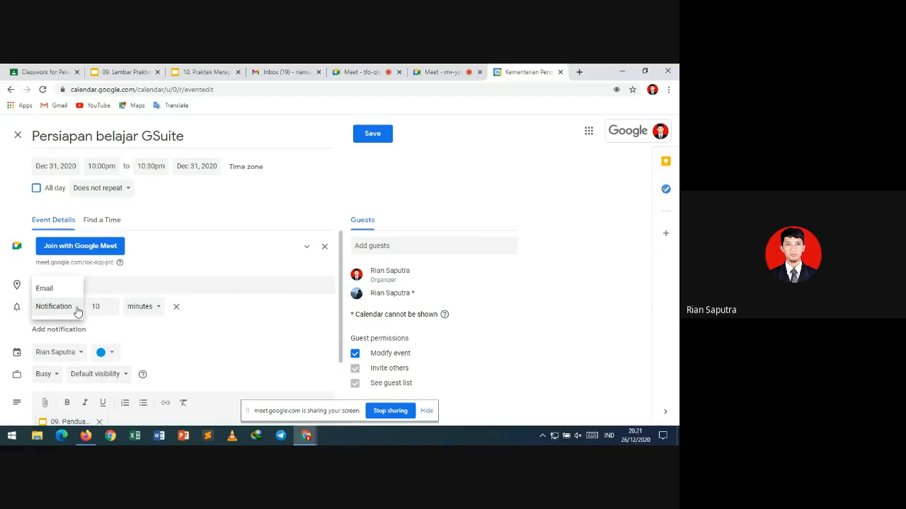
pyautogui.click(77, 311)
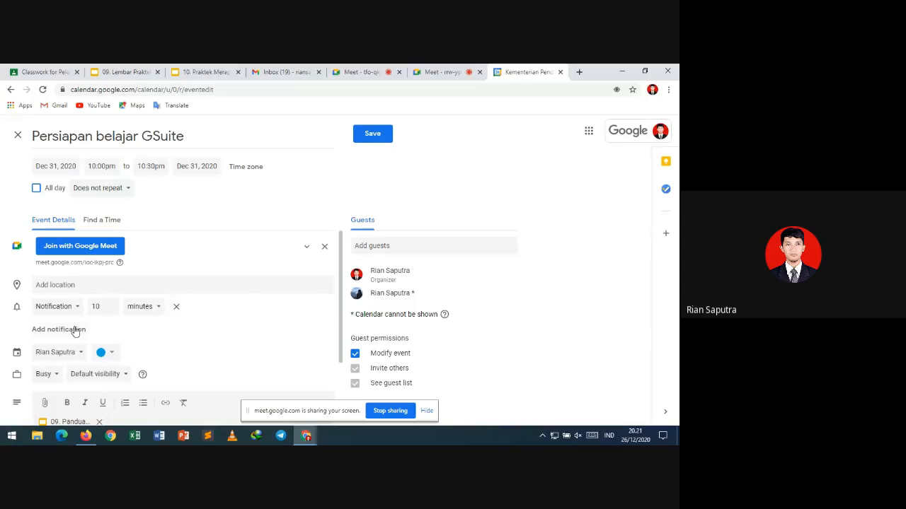
pyautogui.click(76, 330)
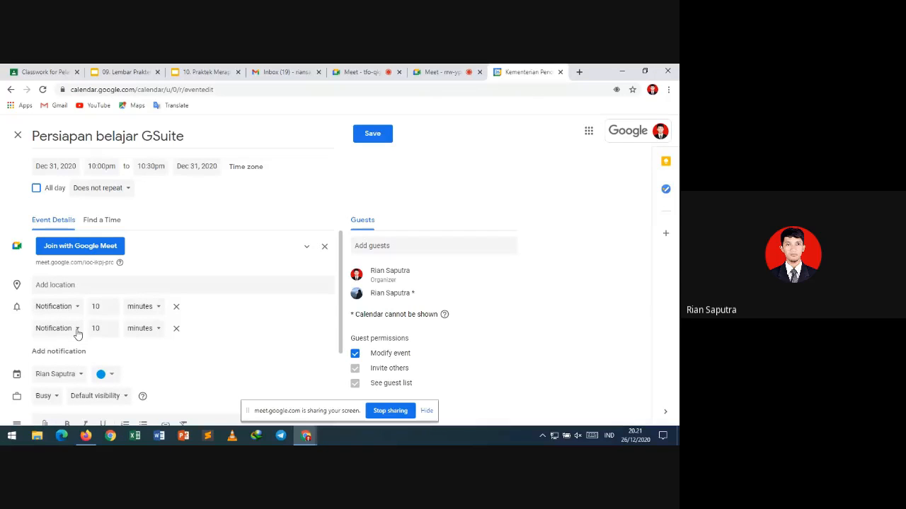
pyautogui.click(78, 334)
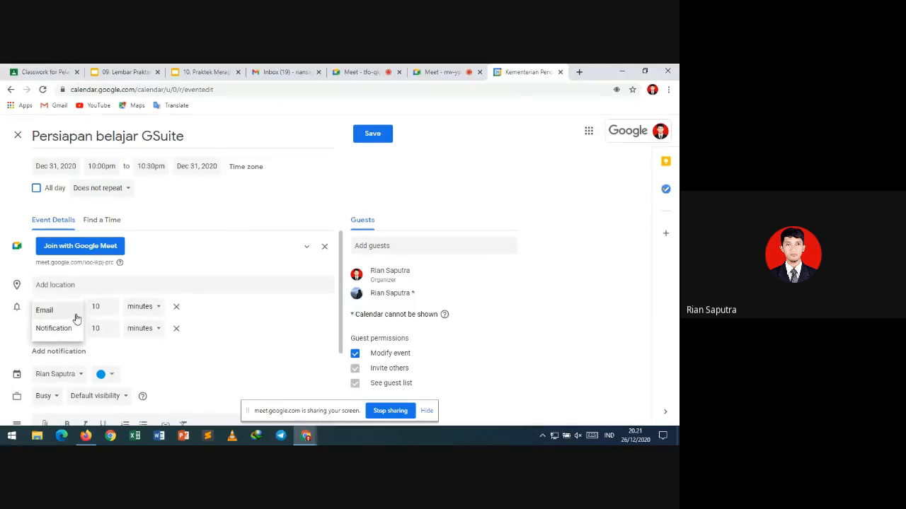
pyautogui.click(76, 316)
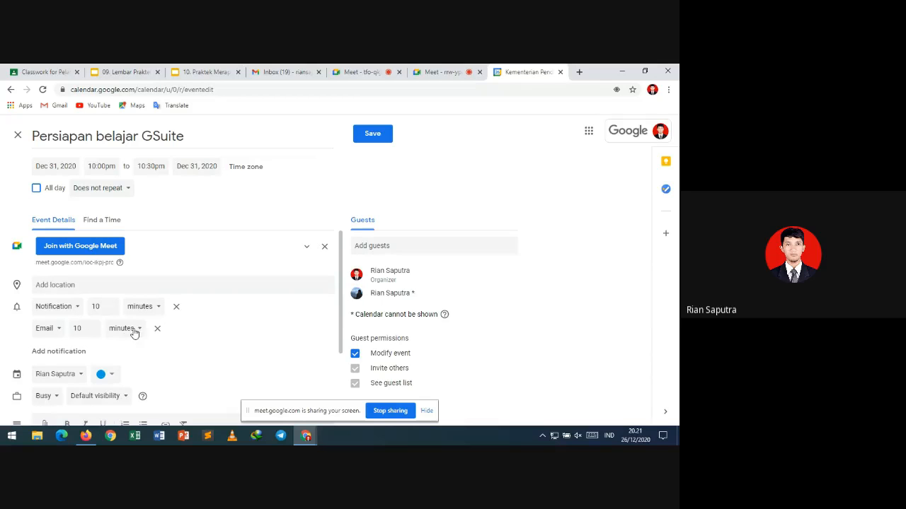
pyautogui.click(135, 331)
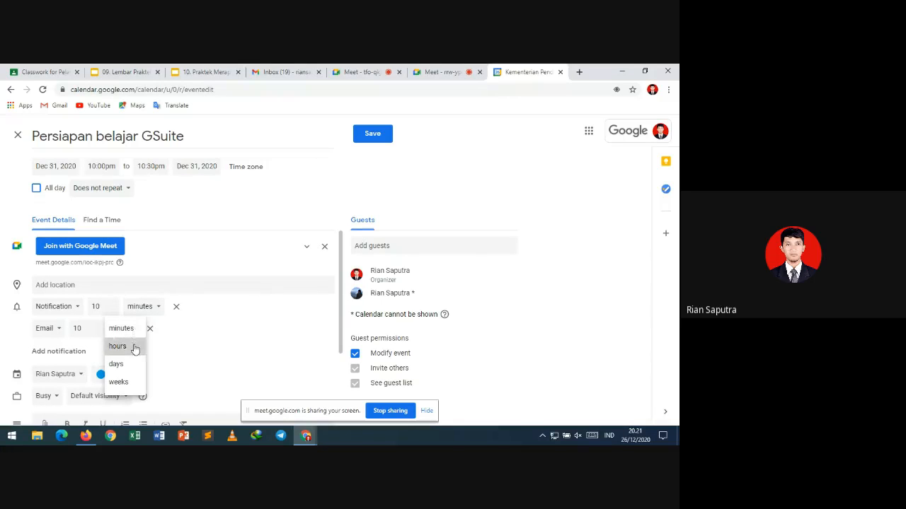
pyautogui.click(134, 346)
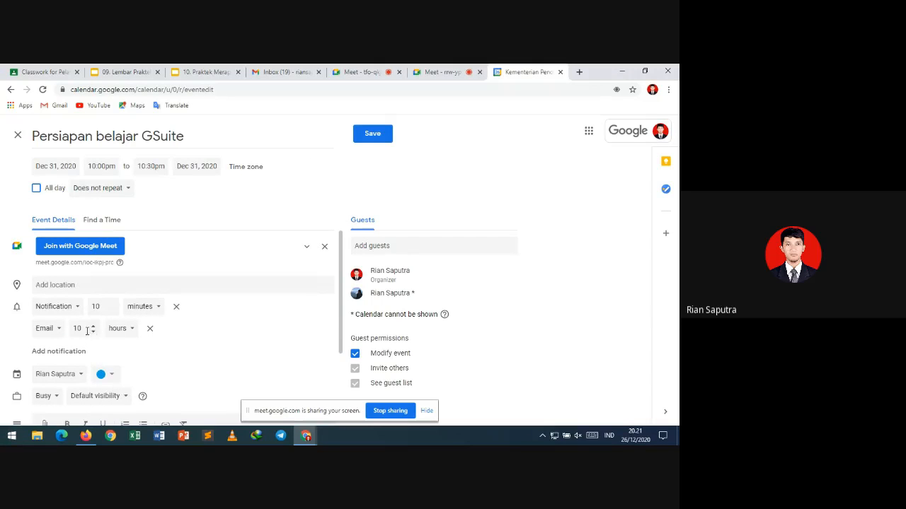
pyautogui.press('BackSpace')
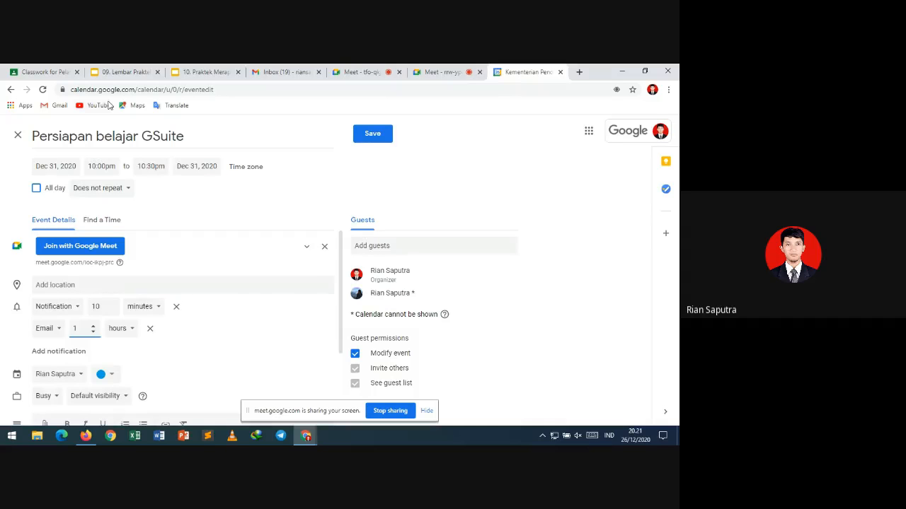
# Check the notification requirements on worksheet slide 7 and return to the event details in Google Calendar.
pyautogui.click(108, 70)
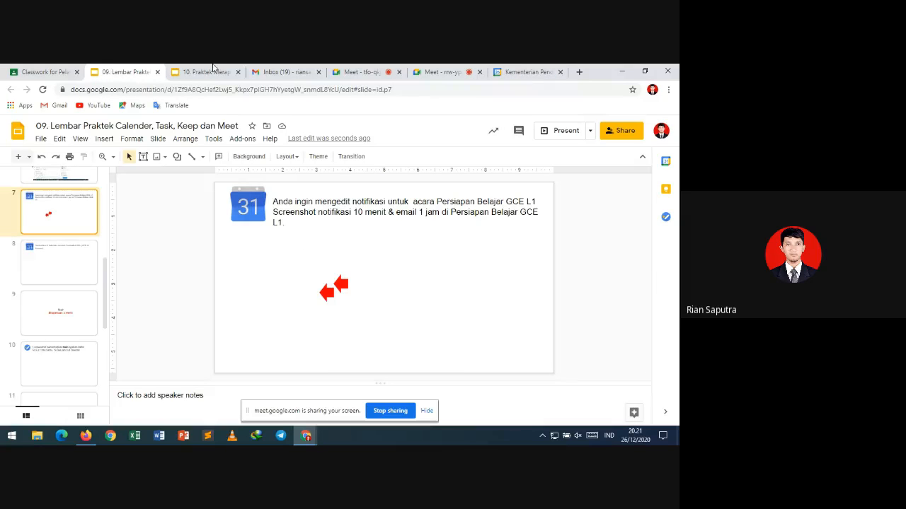
pyautogui.click(527, 71)
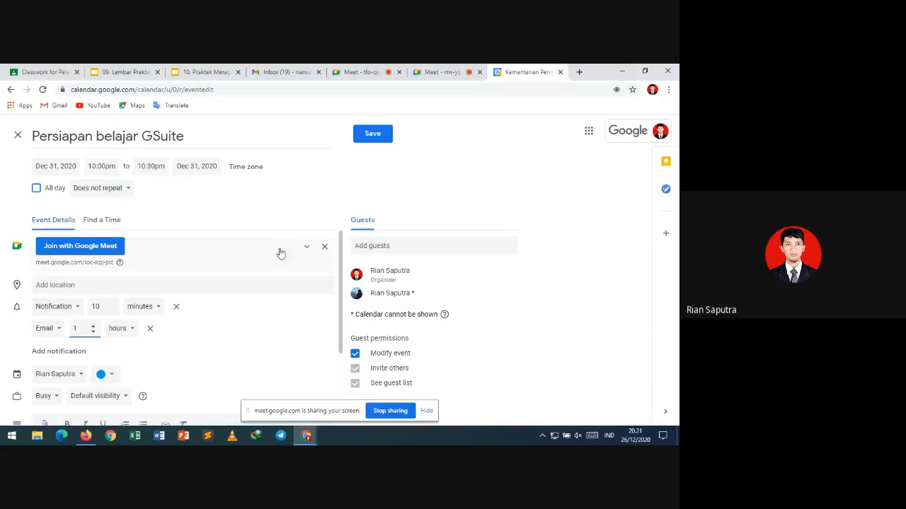
pyautogui.click(523, 211)
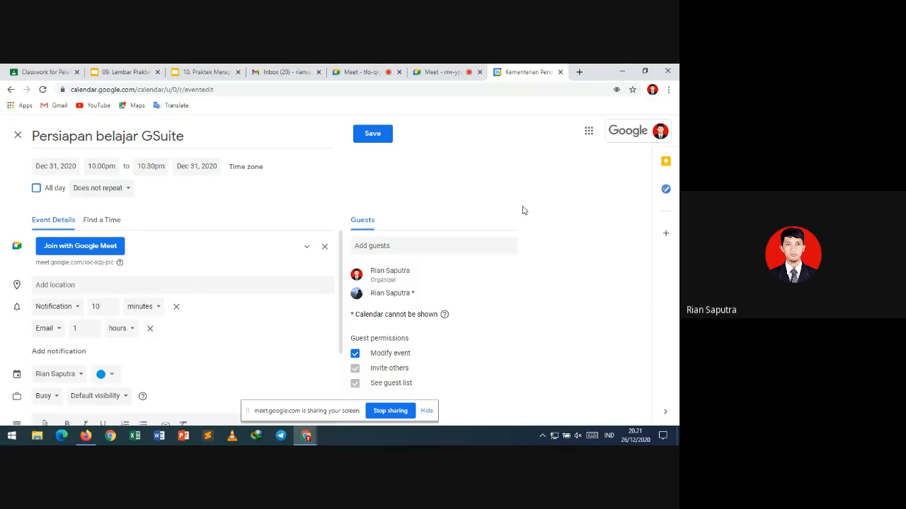
# Paste the screenshot of the event notifications onto worksheet slide 7, move it below the instruction text over the red arrows, and enlarge it.
pyautogui.click(131, 71)
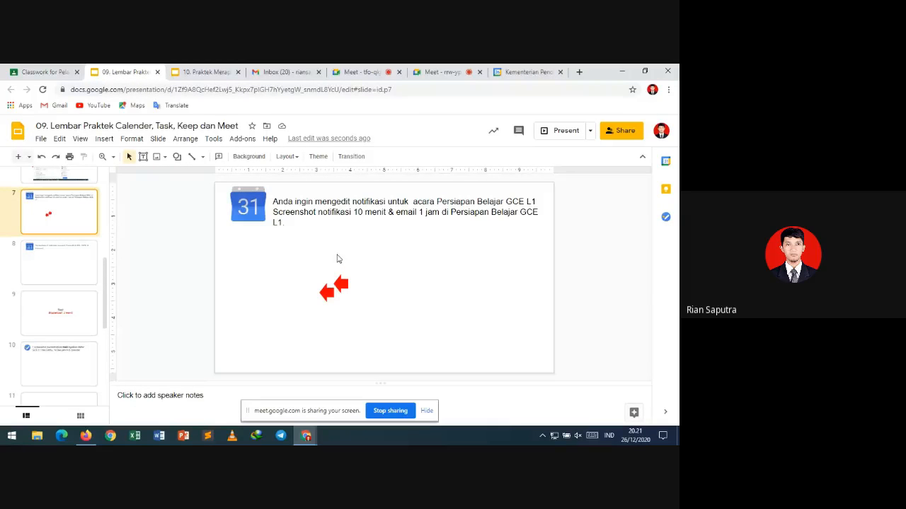
pyautogui.hotkey('ctrl', 'v')
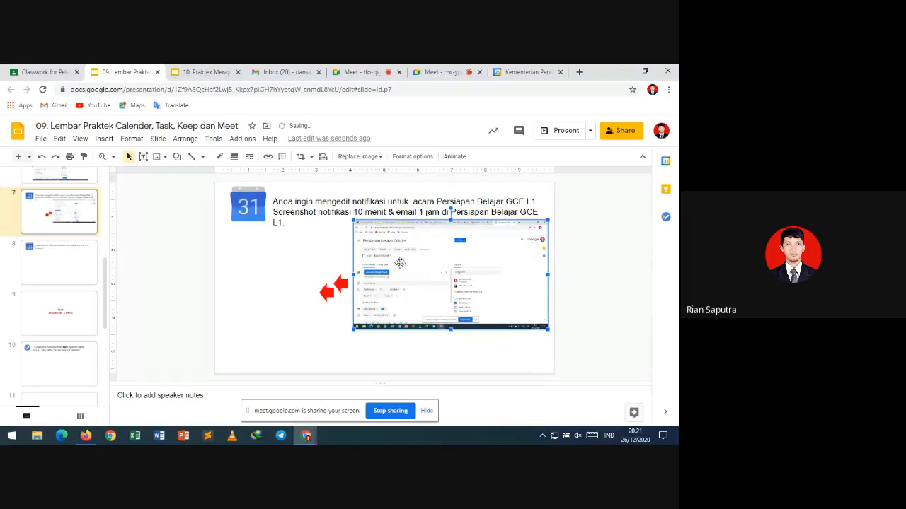
pyautogui.moveTo(396, 260); pyautogui.dragTo(333, 283)
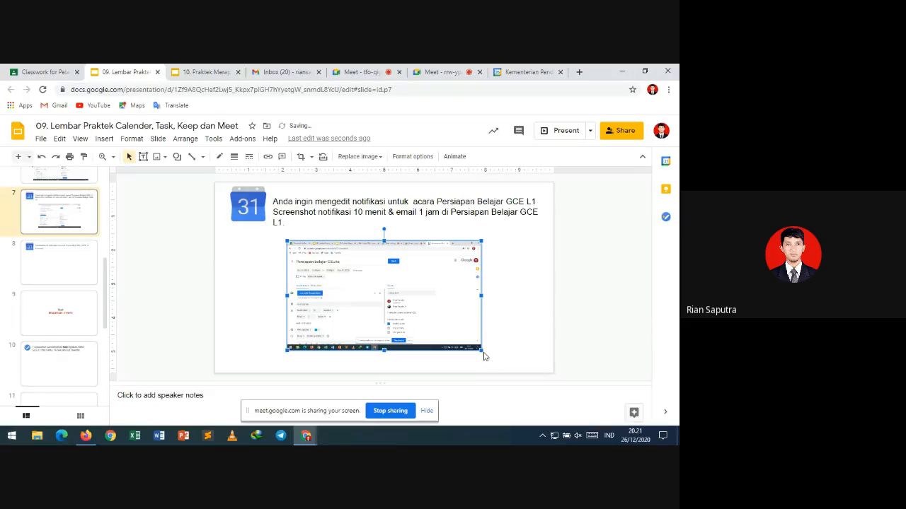
pyautogui.moveTo(482, 351); pyautogui.dragTo(504, 368)
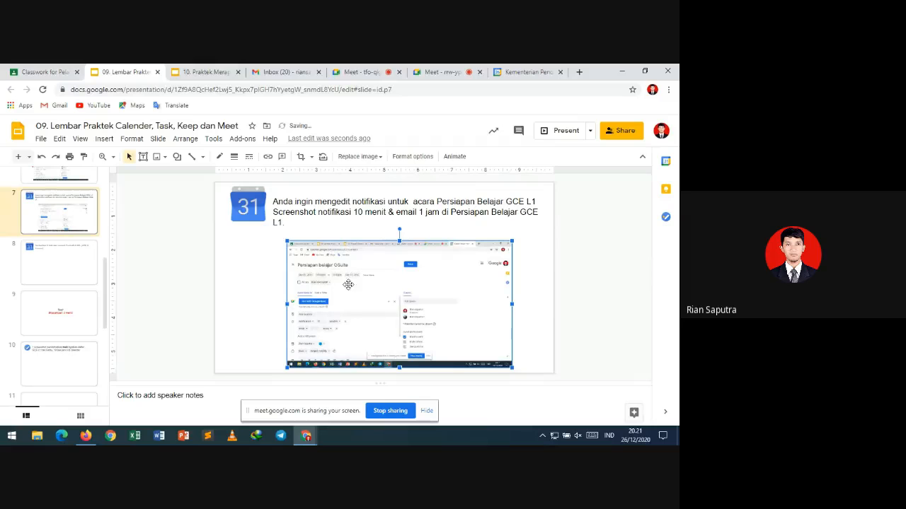
pyautogui.moveTo(285, 240); pyautogui.dragTo(275, 235)
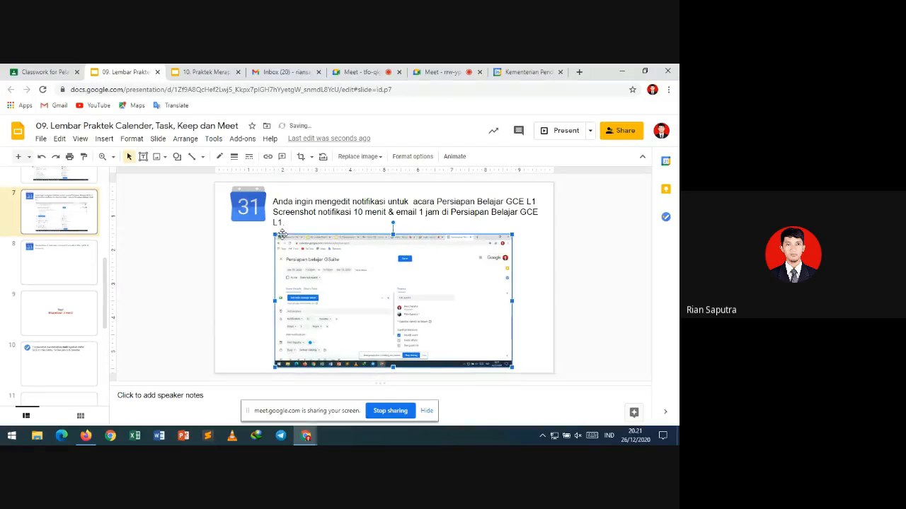
# Read the football calendar task on worksheet slide 8 and review the finished slide 7.
pyautogui.click(61, 264)
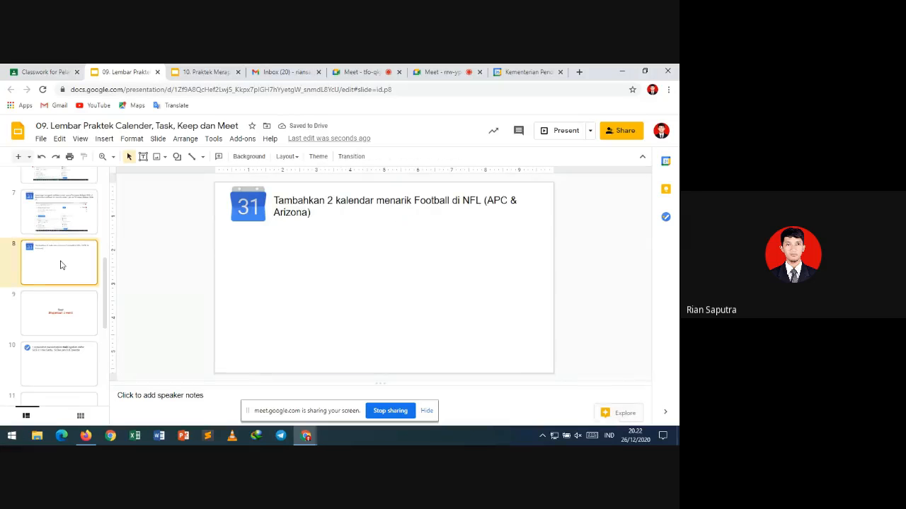
pyautogui.press('Up')
pyautogui.press('Down')
pyautogui.click(62, 232)
pyautogui.click(64, 249)
pyautogui.click(69, 232)
pyautogui.click(71, 257)
pyautogui.click(69, 220)
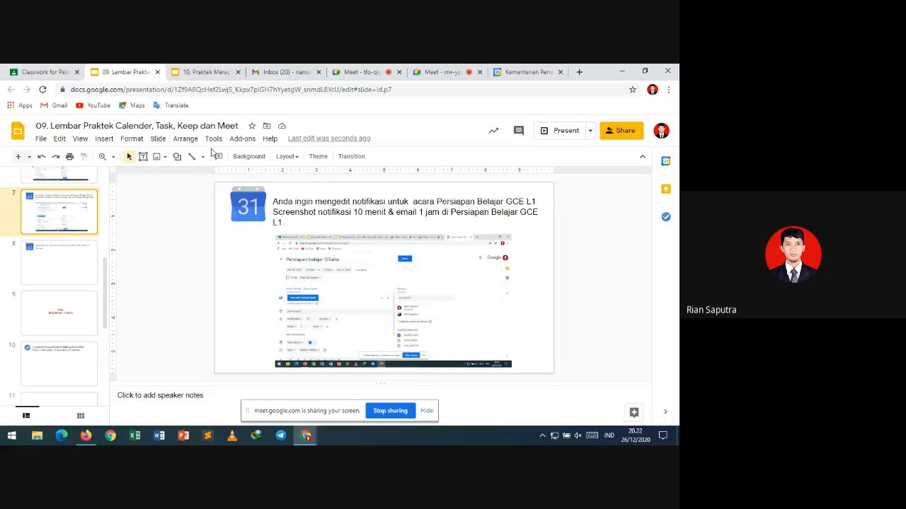
# Return to Google Calendar and close the Persiapan belajar GSuite event, discarding its unsaved changes.
pyautogui.click(507, 71)
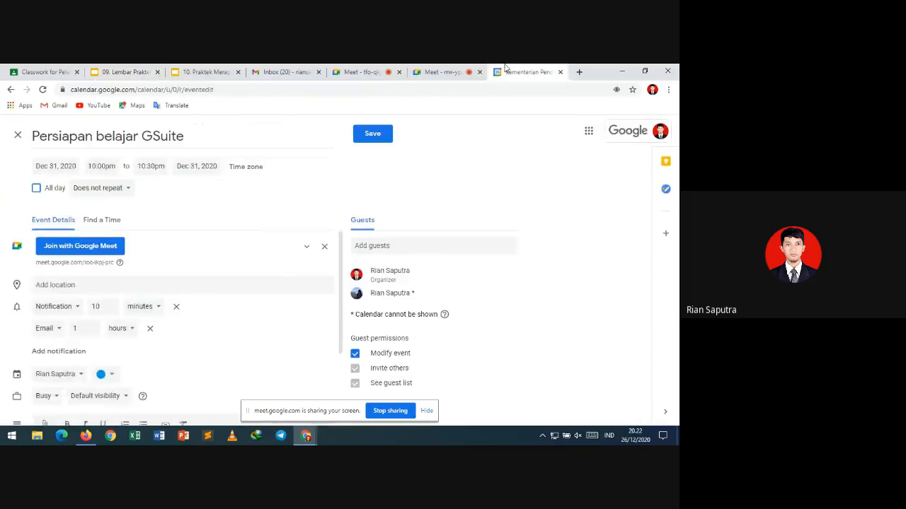
pyautogui.click(18, 135)
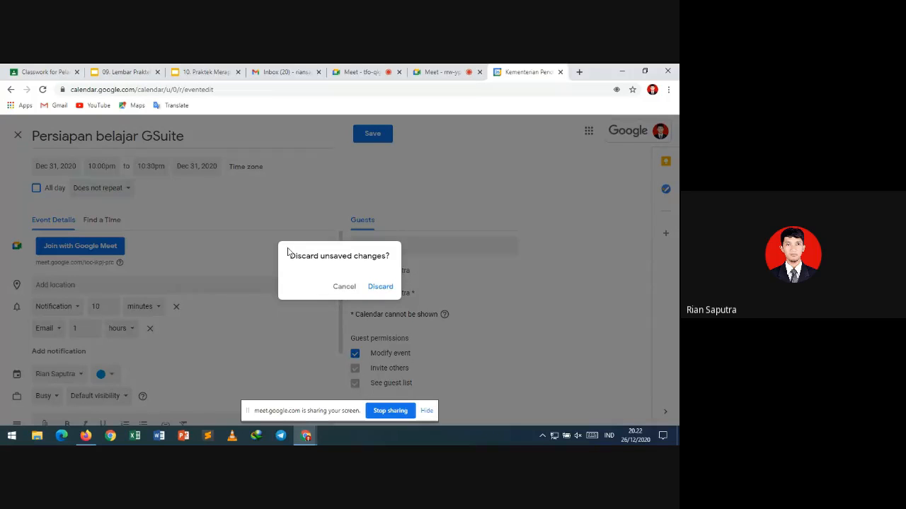
pyautogui.click(378, 286)
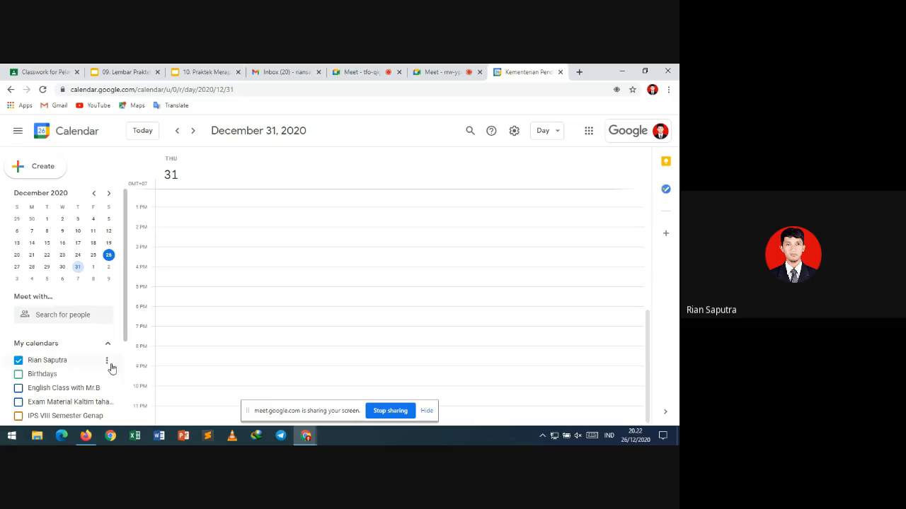
# Browse the calendars of interest and expand the National Football League - NFL list under Football.
pyautogui.scroll(-2, 124, 364)
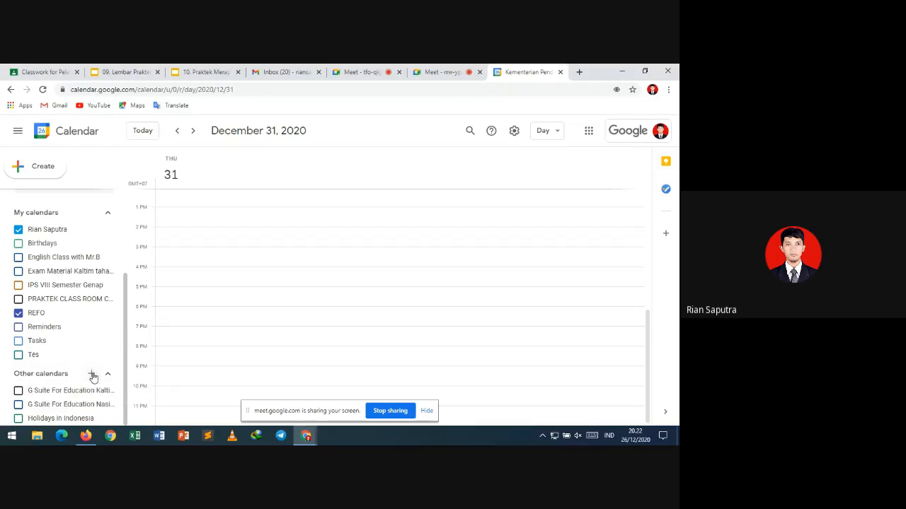
pyautogui.click(92, 375)
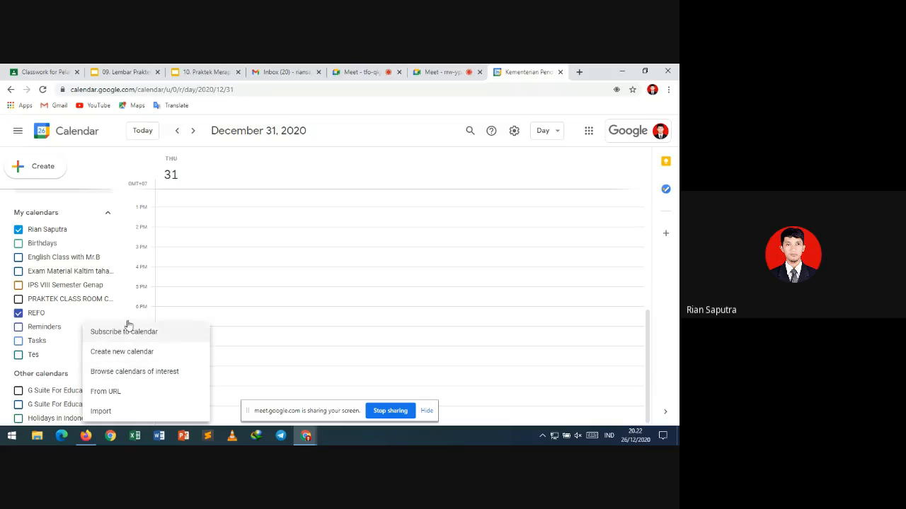
pyautogui.click(151, 379)
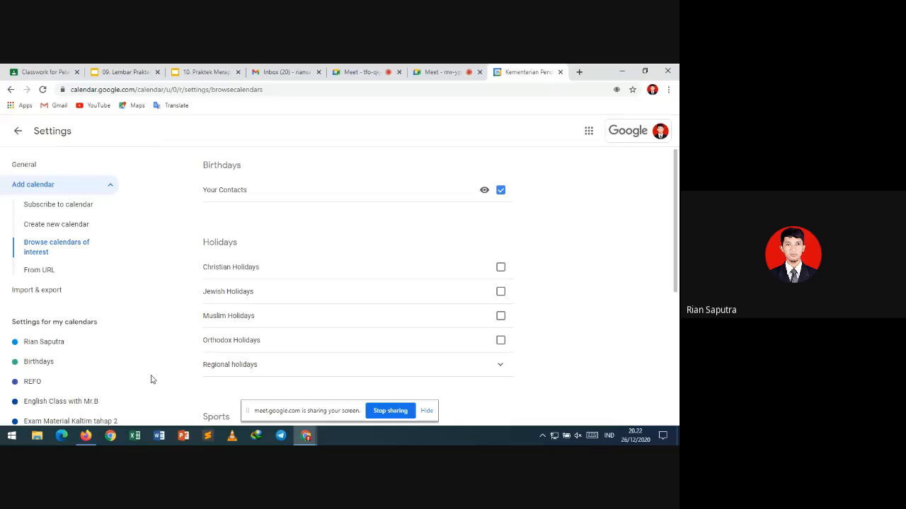
pyautogui.click(676, 305)
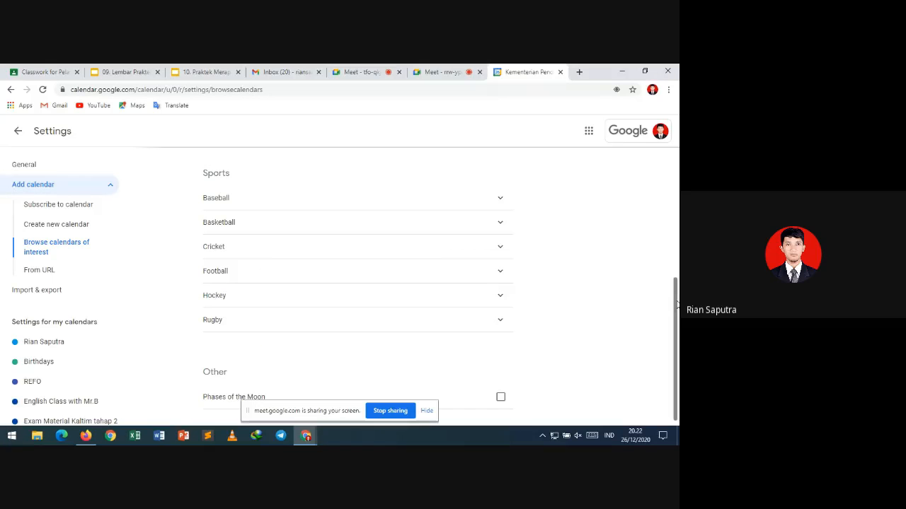
pyautogui.moveTo(676, 304)
pyautogui.mouseDown()
pyautogui.moveTo(676, 330)
pyautogui.moveTo(677, 295)
pyautogui.mouseUp()
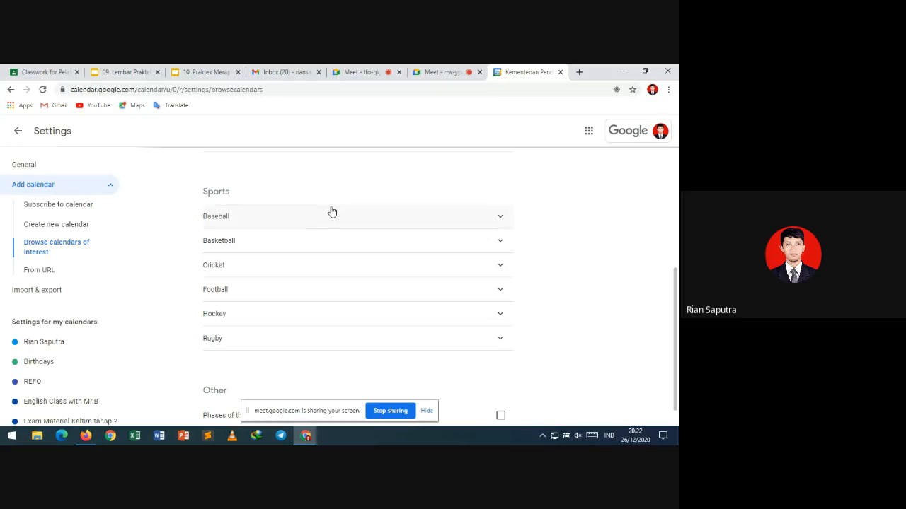
pyautogui.click(308, 294)
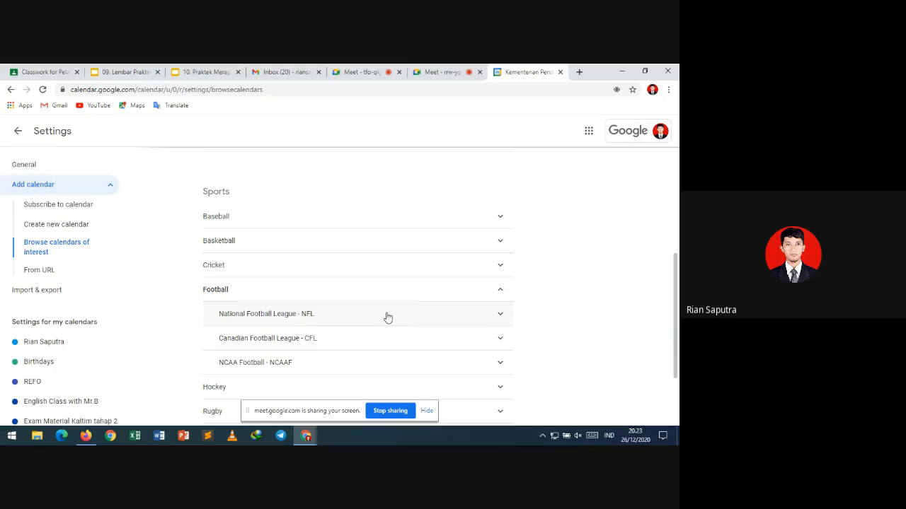
pyautogui.click(498, 315)
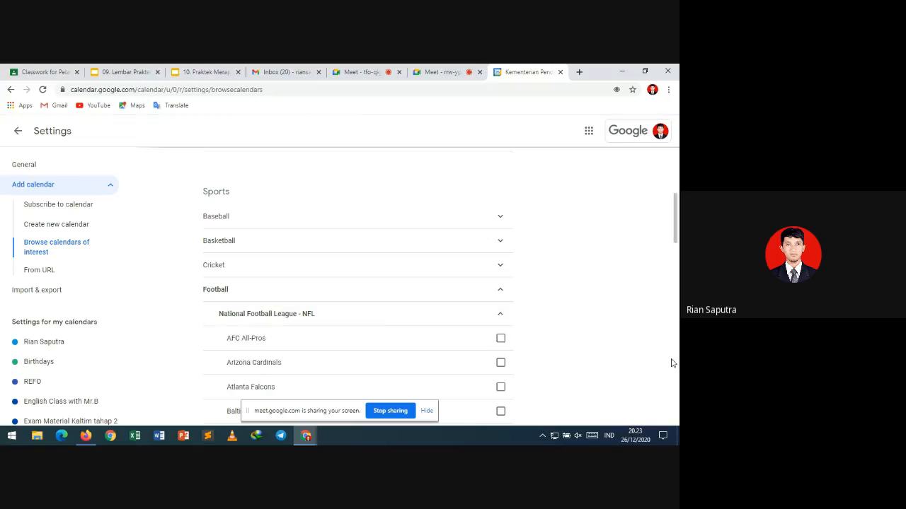
pyautogui.scroll(-5, 675, 367)
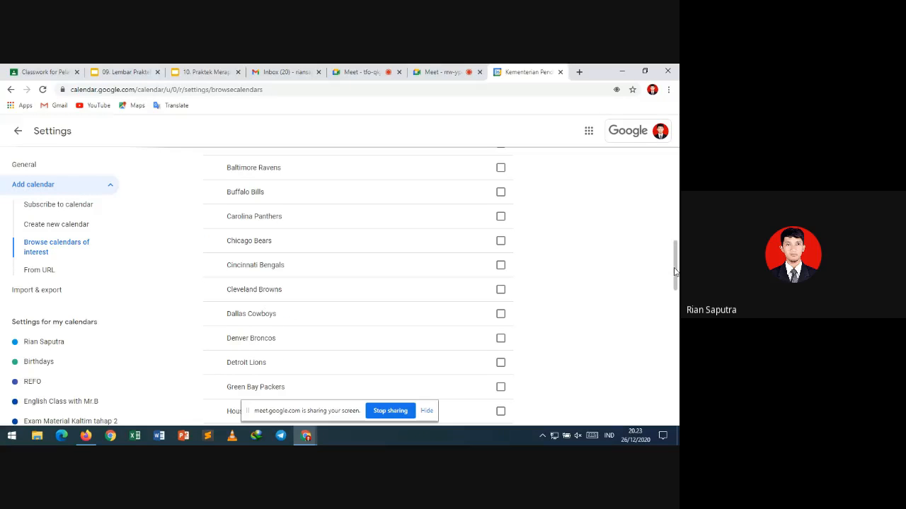
pyautogui.moveTo(675, 272)
pyautogui.mouseDown()
pyautogui.moveTo(678, 233)
pyautogui.moveTo(678, 255)
pyautogui.mouseUp()
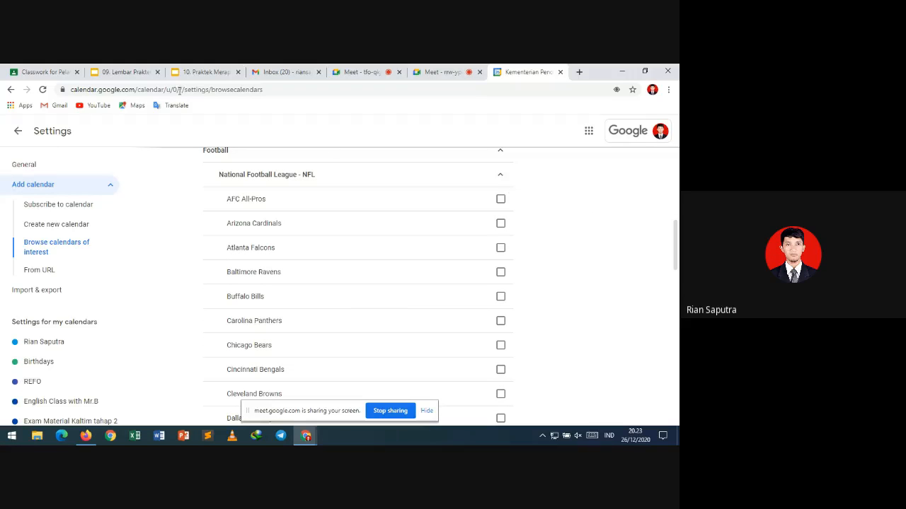
# Recheck which NFL calendars worksheet slide 8 asks for and return to the calendar list in Google Calendar.
pyautogui.click(125, 71)
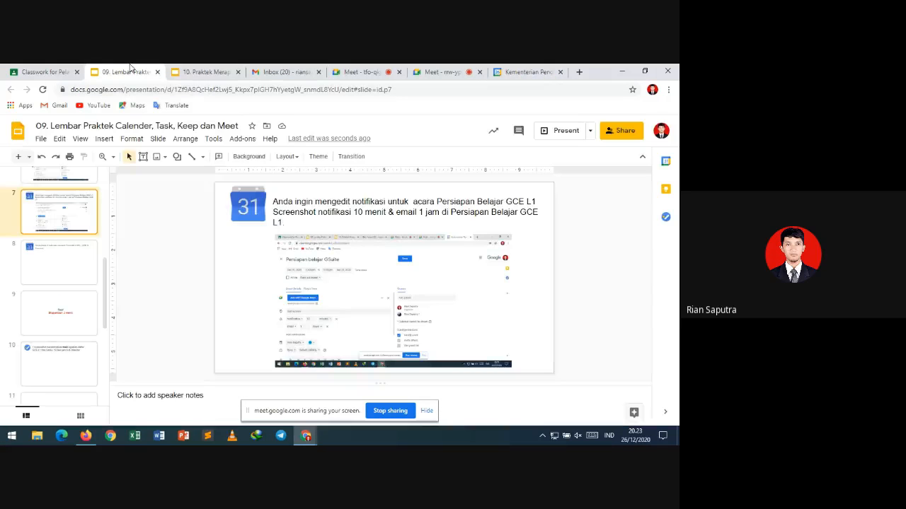
pyautogui.click(48, 260)
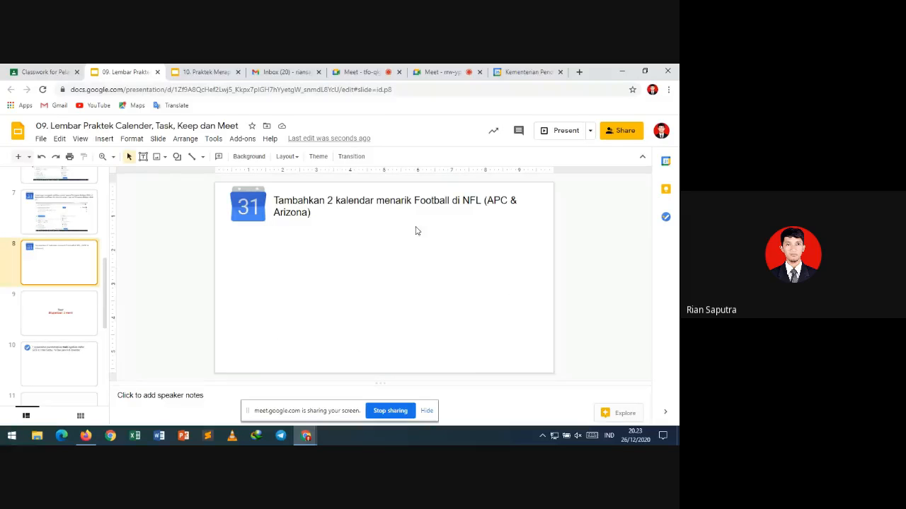
pyautogui.click(529, 71)
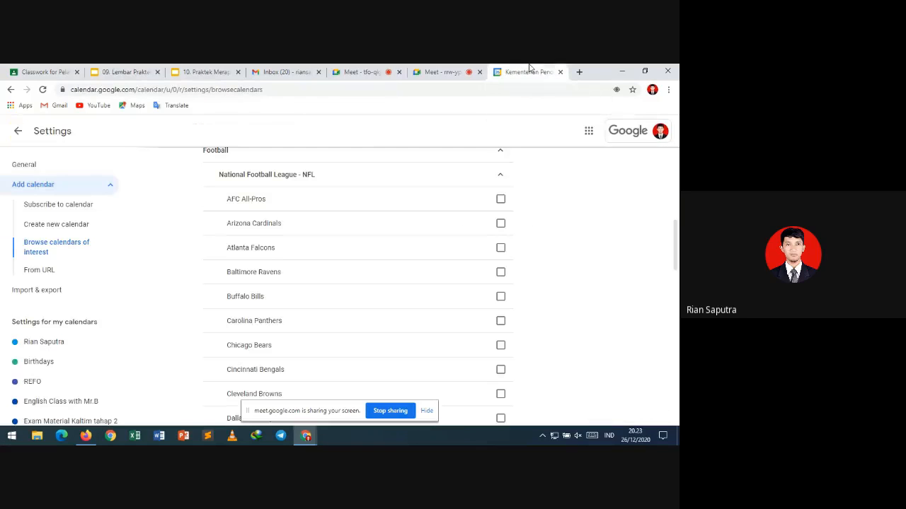
# Add the AFC All-Pros and Arizona Cardinals calendars and find them among the other calendars.
pyautogui.click(501, 201)
pyautogui.click(502, 227)
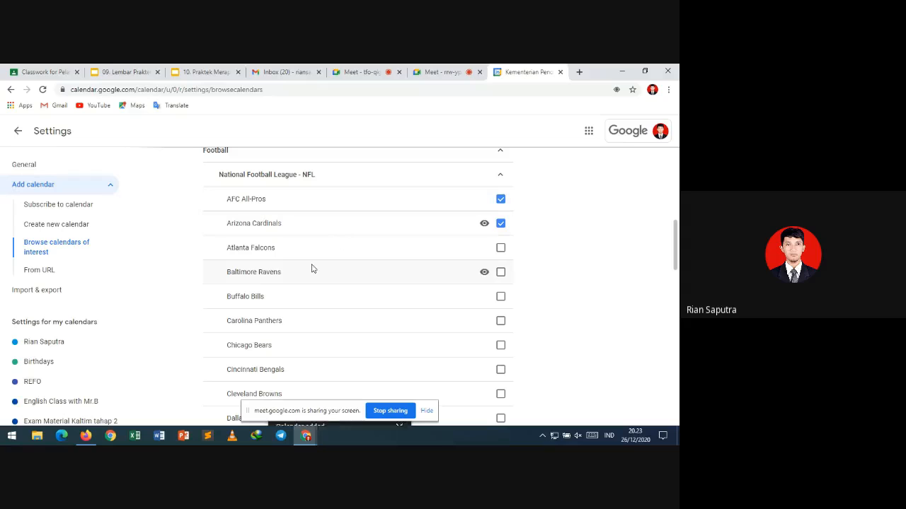
pyautogui.scroll(-5, 126, 359)
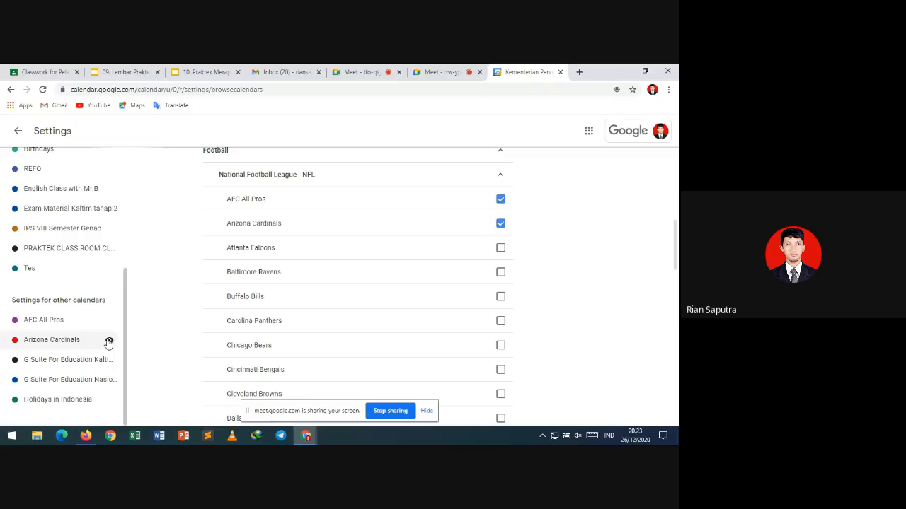
# Check the AFC All-Pros calendar's options on the main calendar page and switch the calendar to Month view.
pyautogui.click(18, 130)
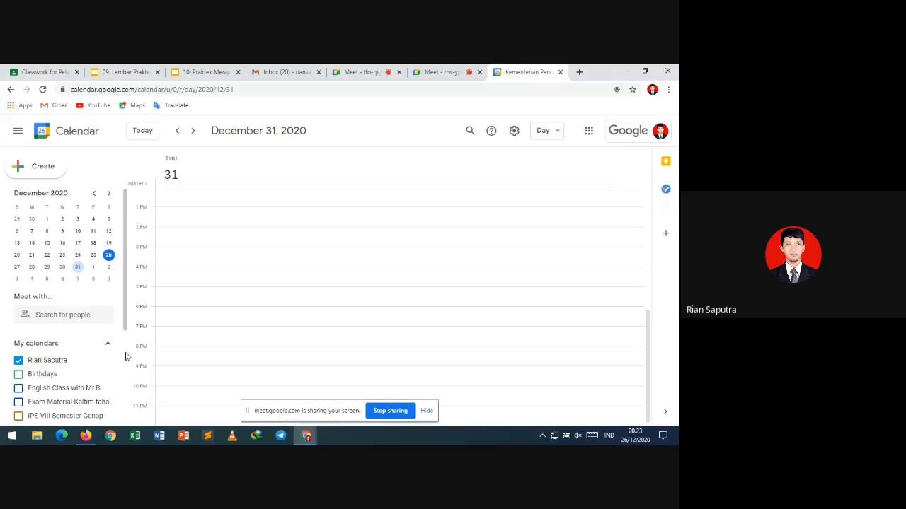
pyautogui.scroll(-3, 125, 365)
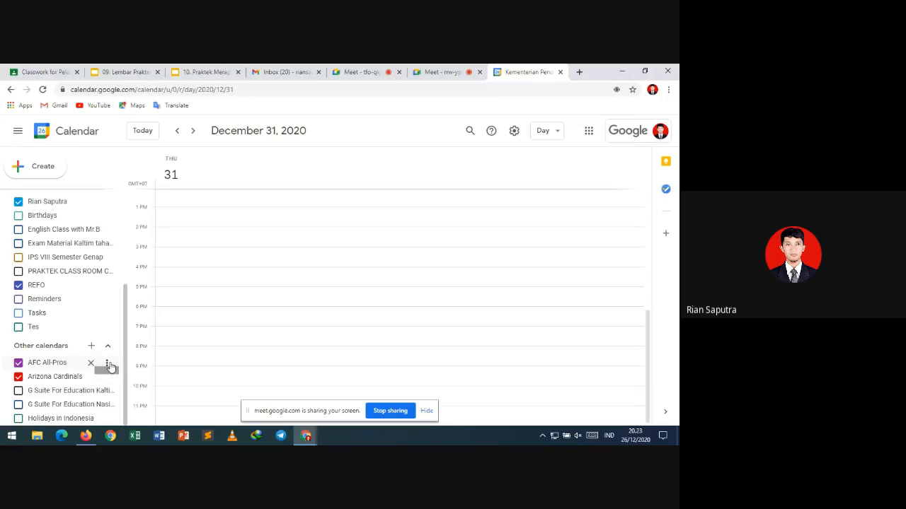
pyautogui.click(109, 364)
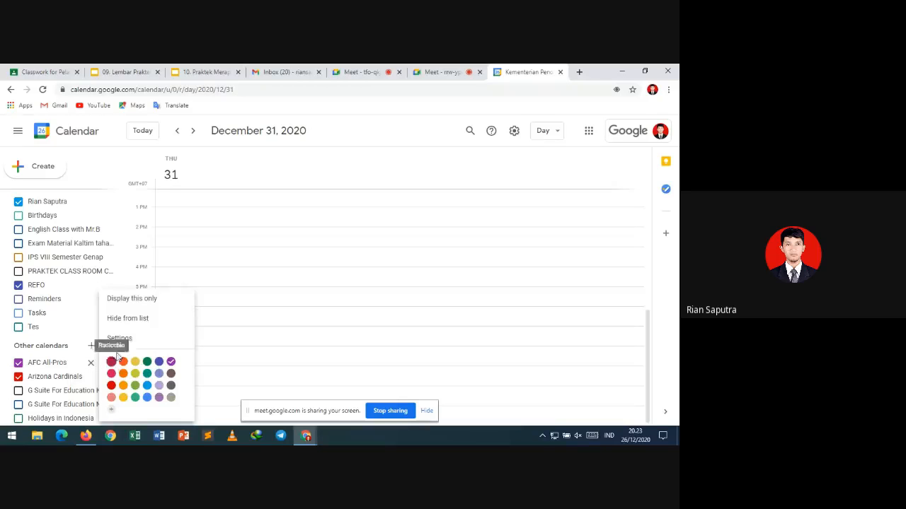
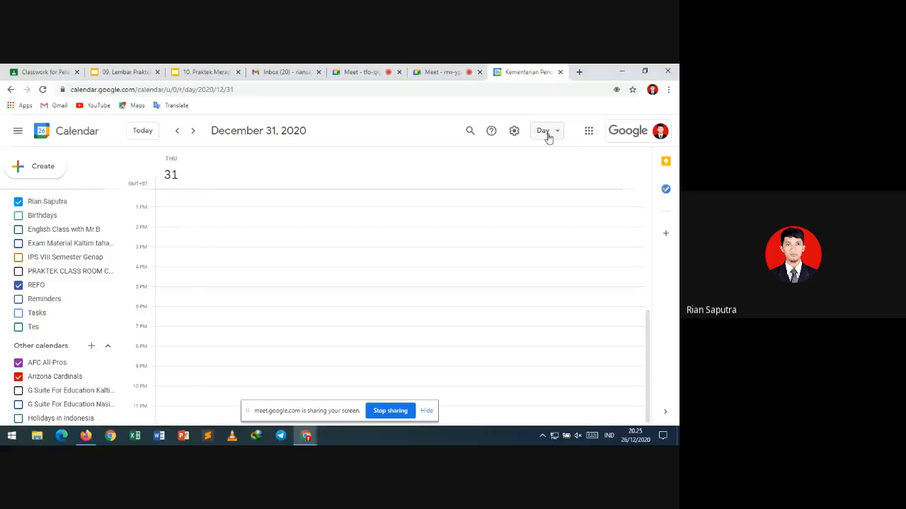
pyautogui.click(548, 135)
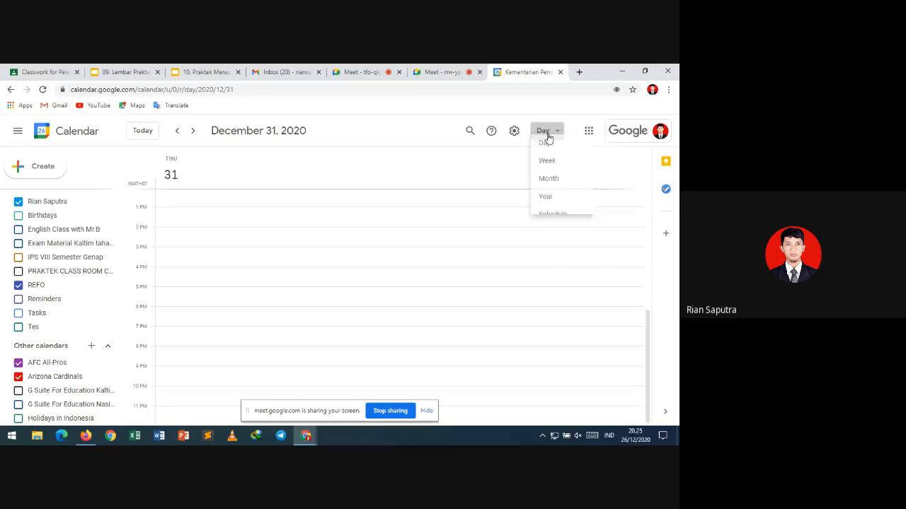
pyautogui.click(552, 192)
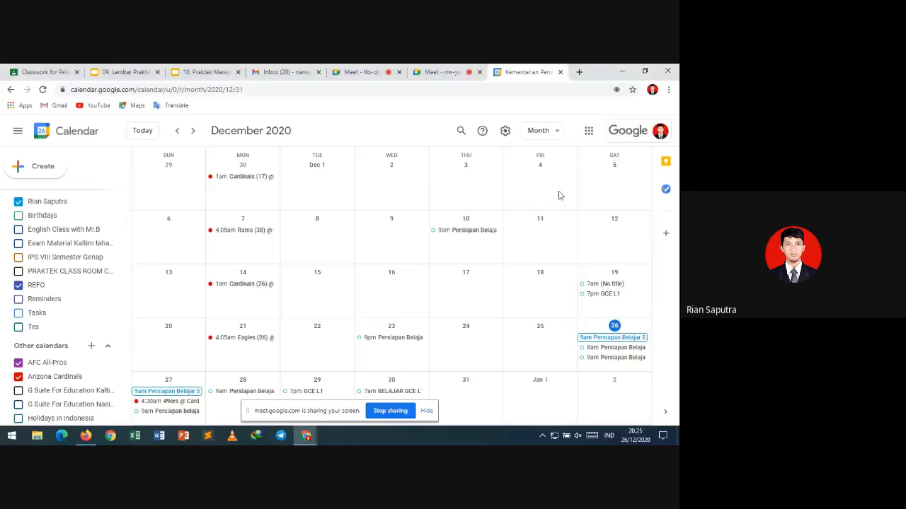
pyautogui.click(331, 227)
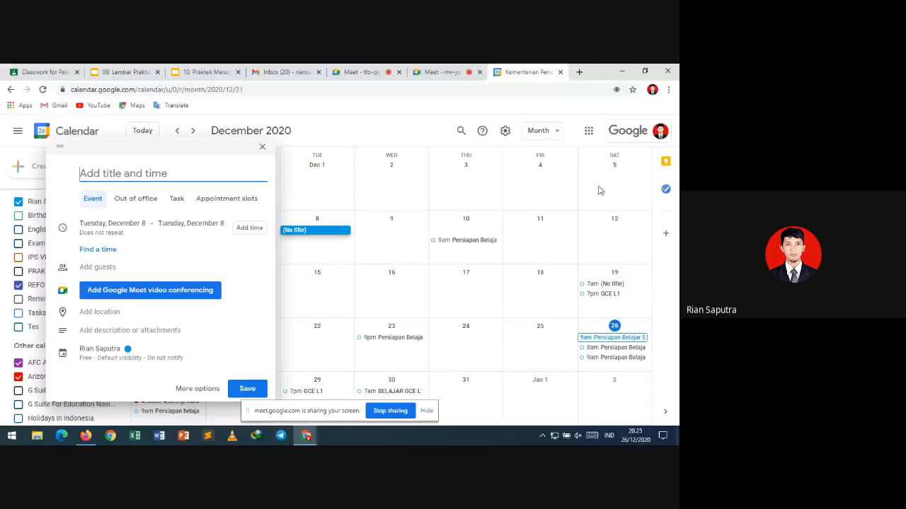
pyautogui.click(388, 239)
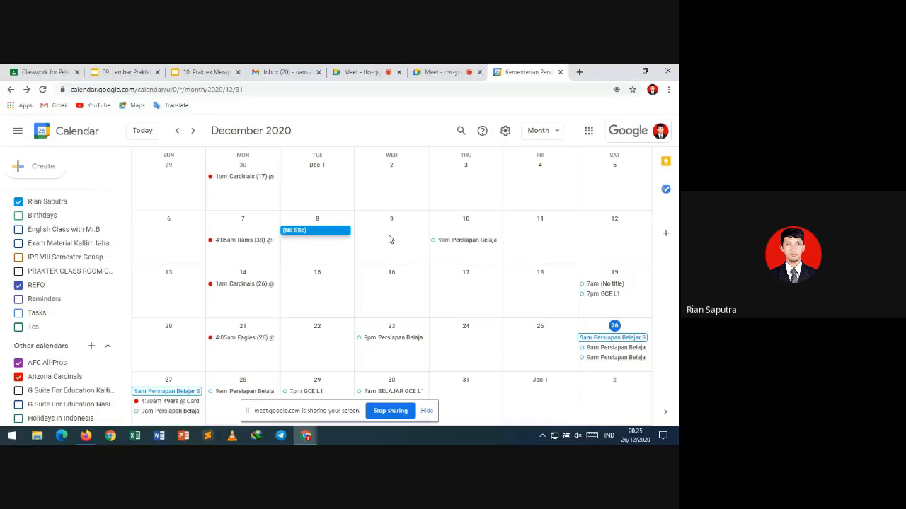
pyautogui.click(315, 241)
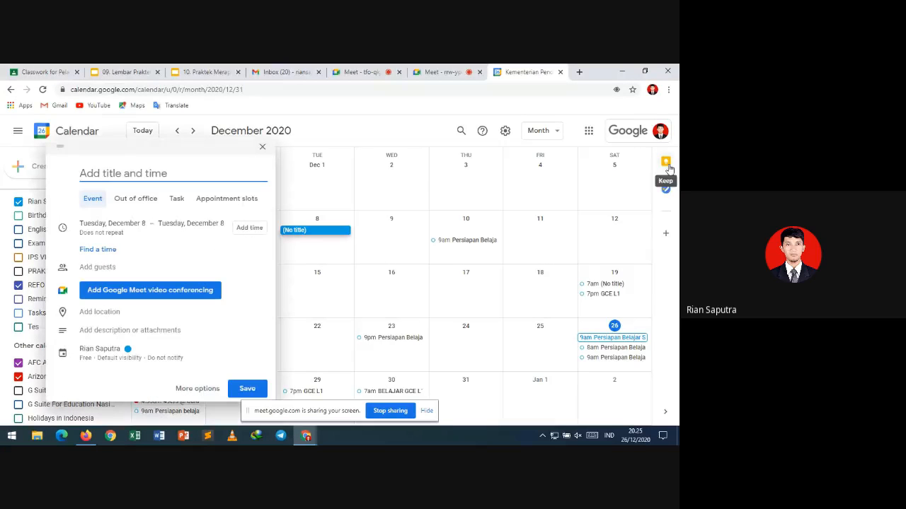
# Show Google Tasks beside the calendar and delete the GSuite for Education task from My Tasks.
pyautogui.click(667, 201)
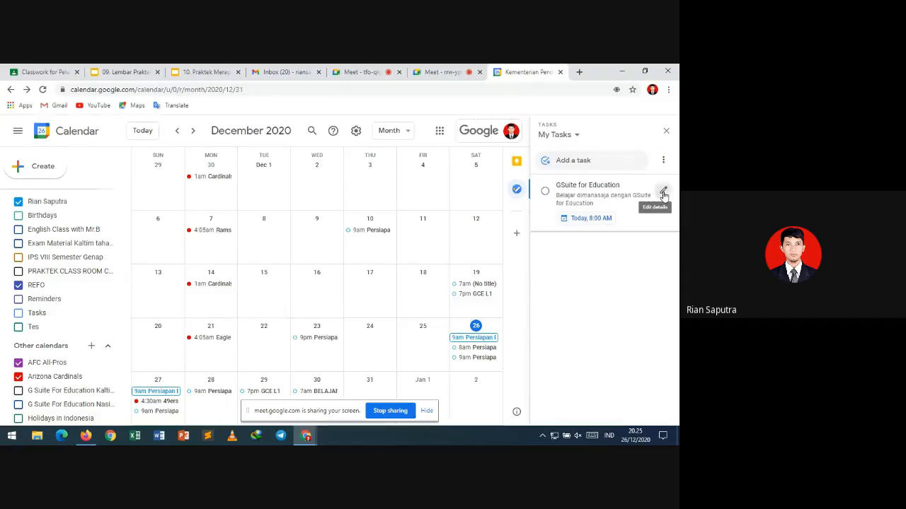
pyautogui.click(663, 194)
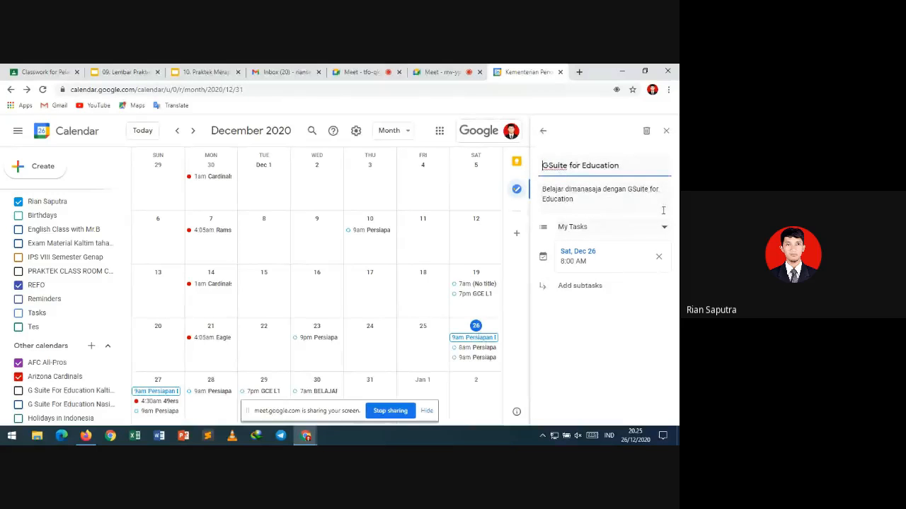
pyautogui.click(647, 132)
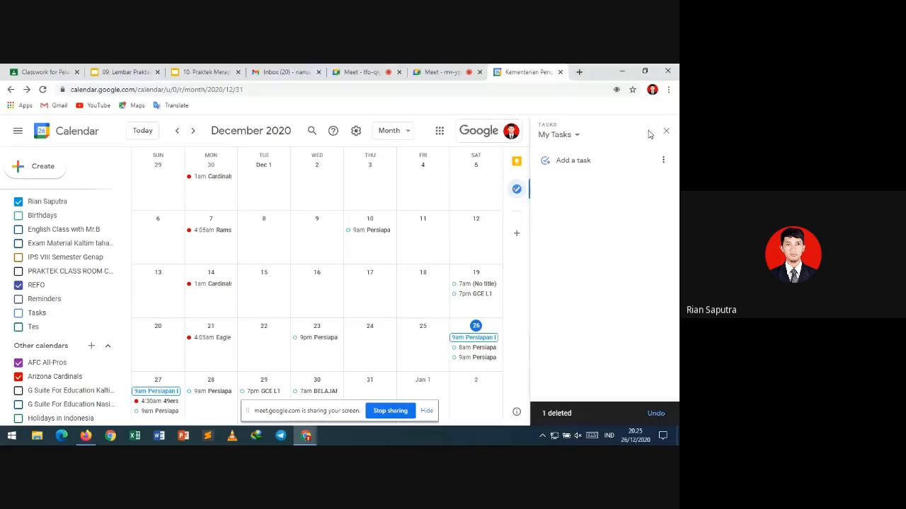
# Start a new task in My Tasks and check worksheet slide 10 for the details the task needs.
pyautogui.click(581, 166)
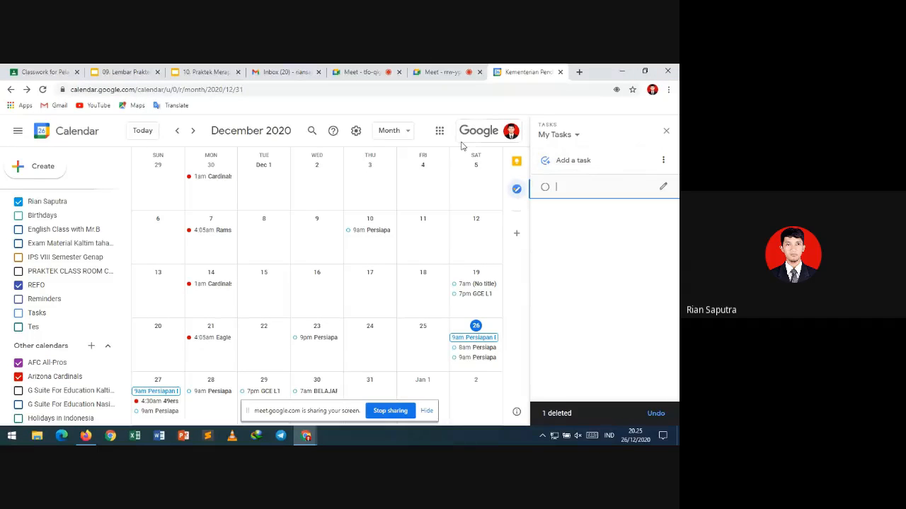
pyautogui.click(130, 70)
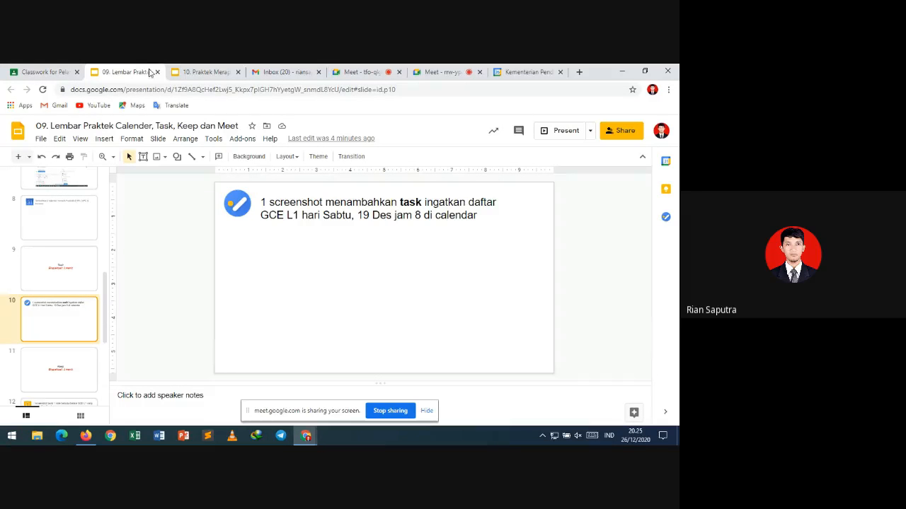
pyautogui.click(540, 71)
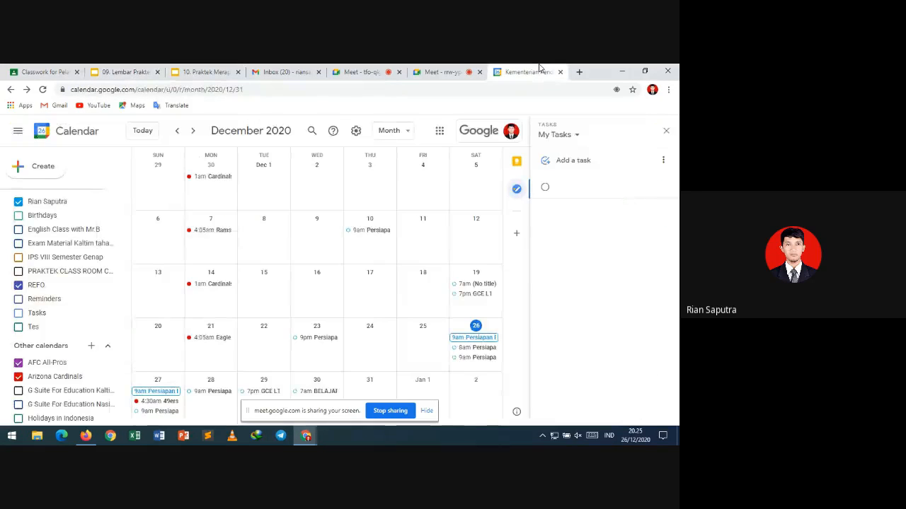
# Title the new task GCE L1 and schedule it for Saturday, December 19, 2020 at 8:00 AM.
pyautogui.click(669, 187)
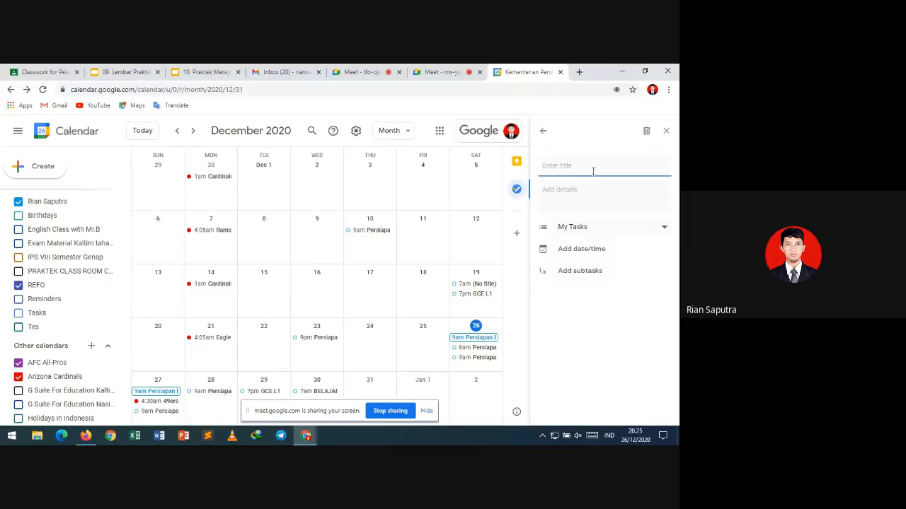
pyautogui.write('GCE L1')
pyautogui.click(580, 249)
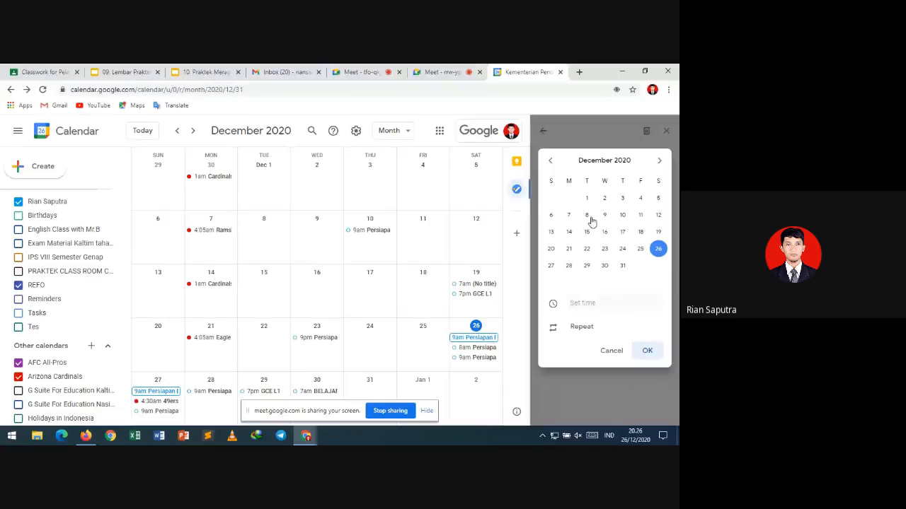
pyautogui.click(658, 231)
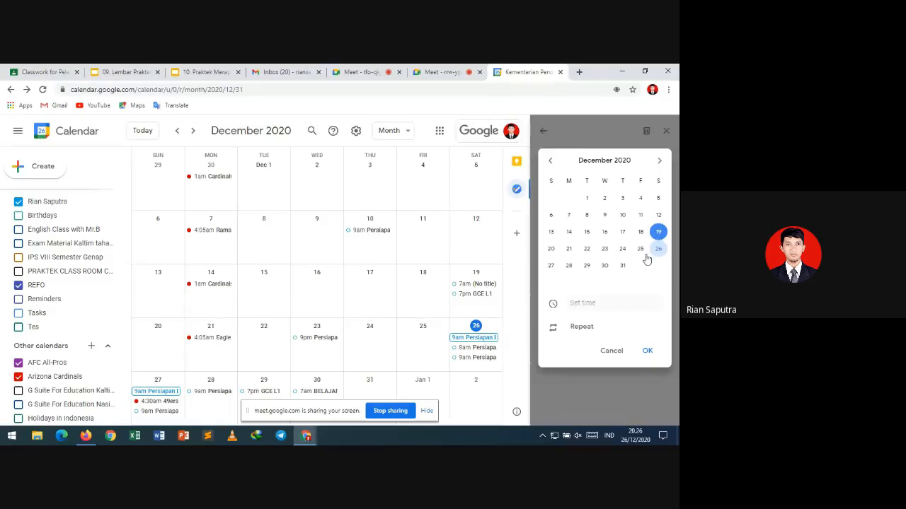
pyautogui.click(635, 306)
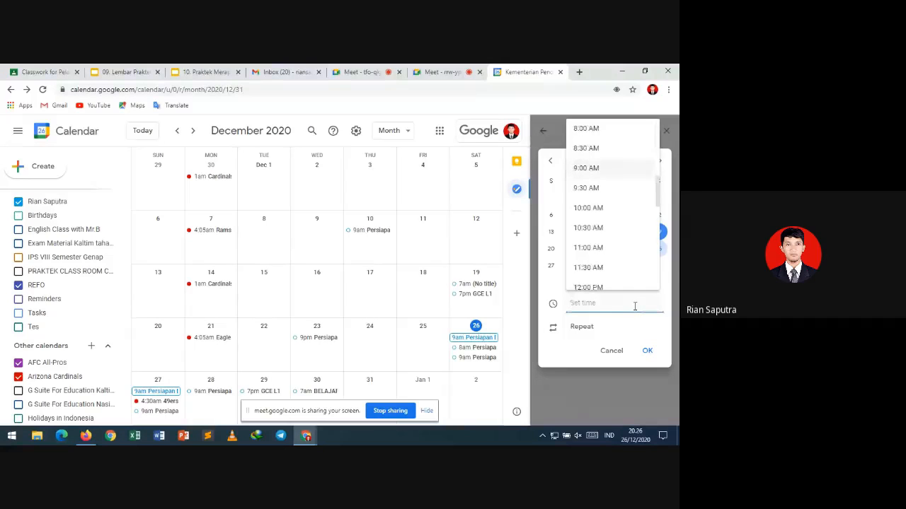
pyautogui.click(613, 128)
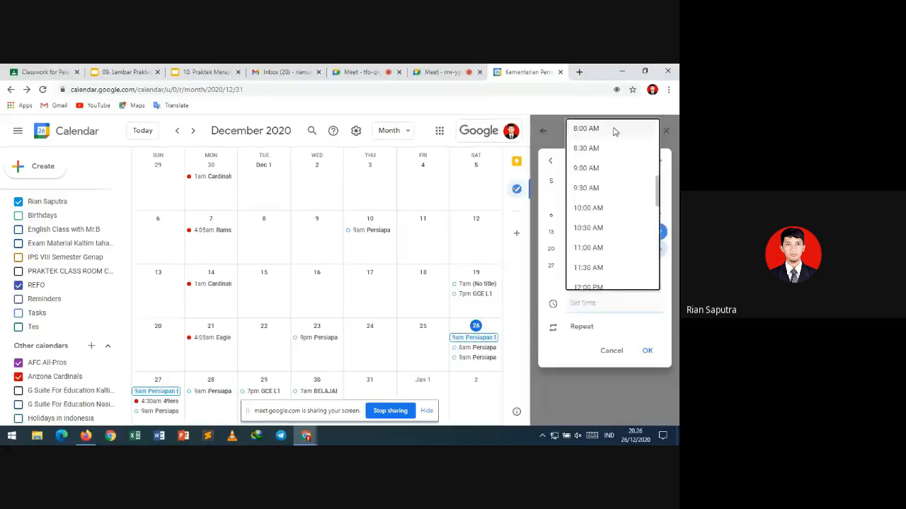
pyautogui.click(647, 351)
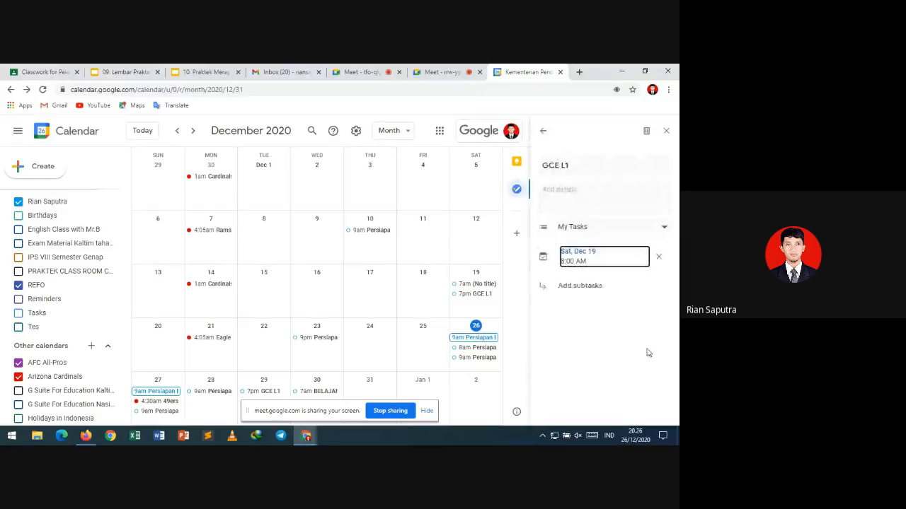
pyautogui.click(596, 325)
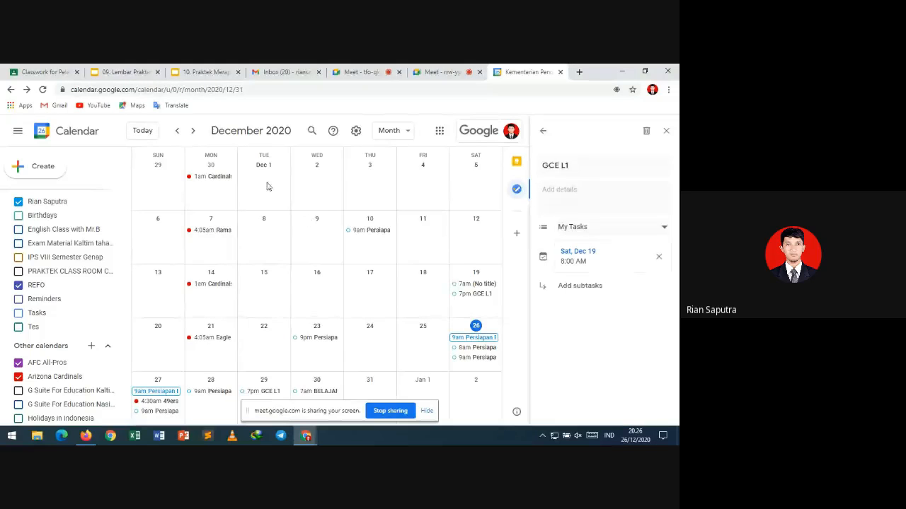
# Paste the screenshot of the GCE L1 task onto slide 10 of the worksheet, below the instruction text.
pyautogui.click(121, 71)
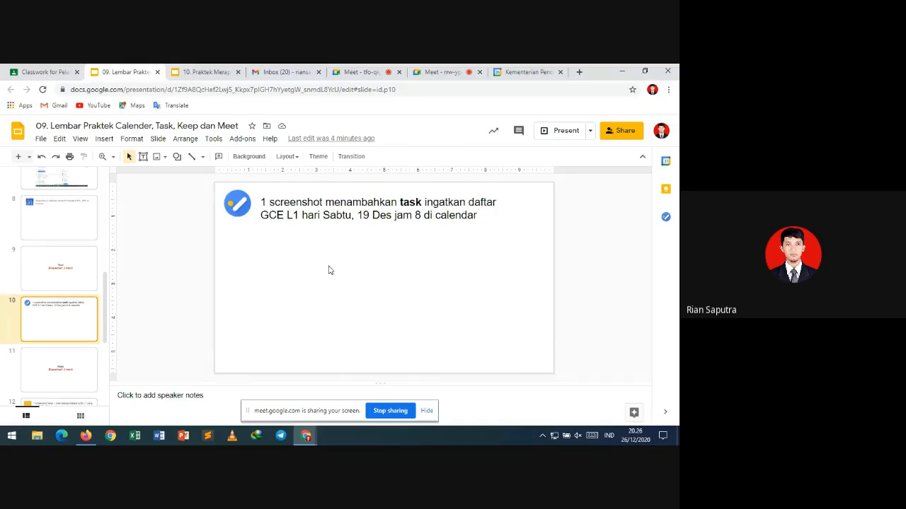
pyautogui.hotkey('ctrl', 'v')
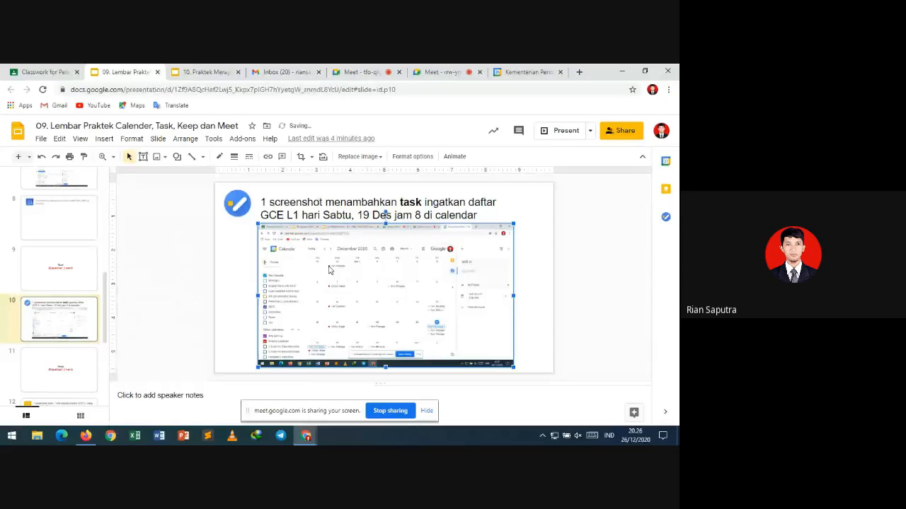
pyautogui.click(105, 361)
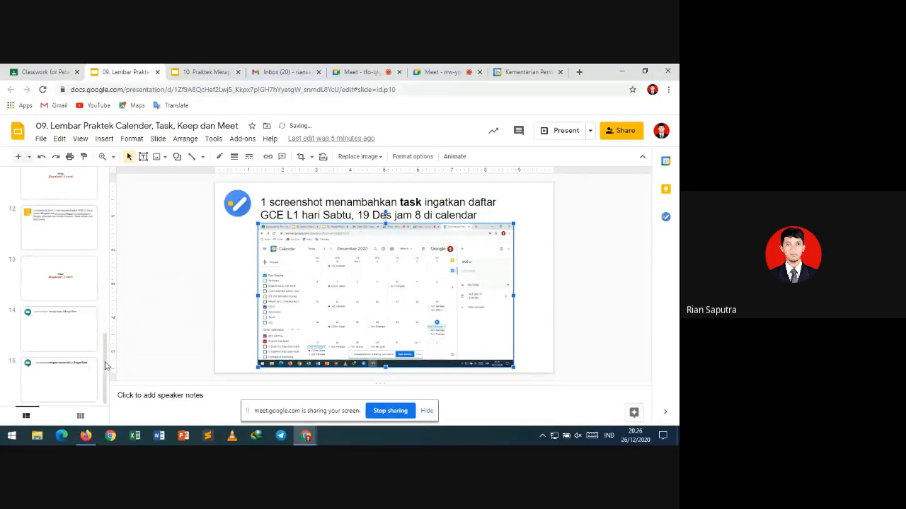
pyautogui.moveTo(105, 357); pyautogui.dragTo(109, 312)
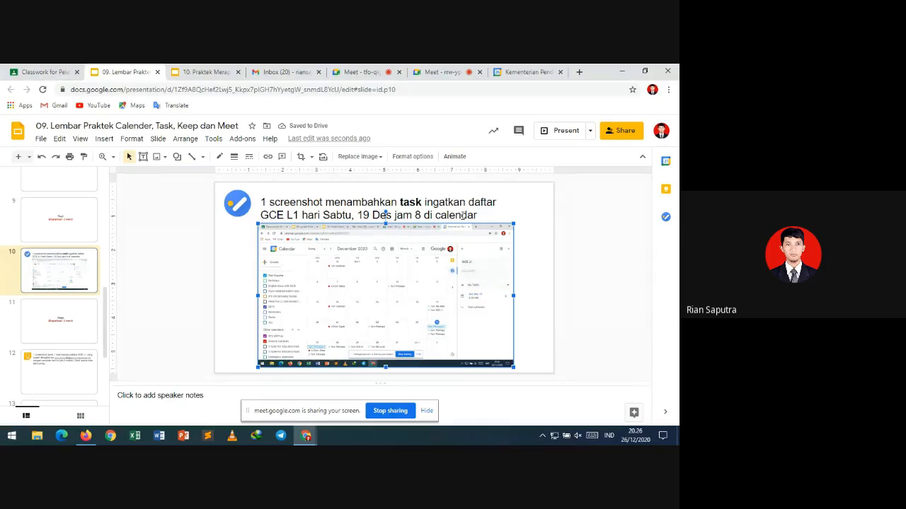
pyautogui.click(462, 215)
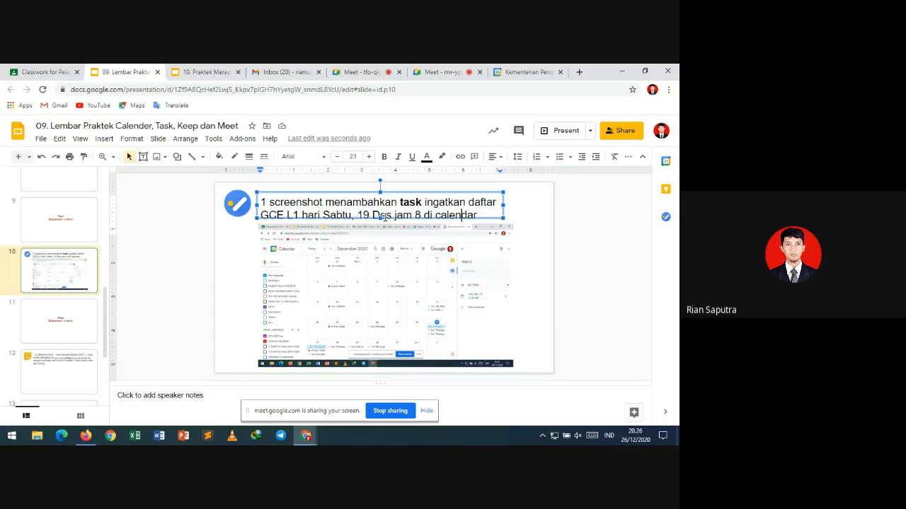
pyautogui.click(598, 233)
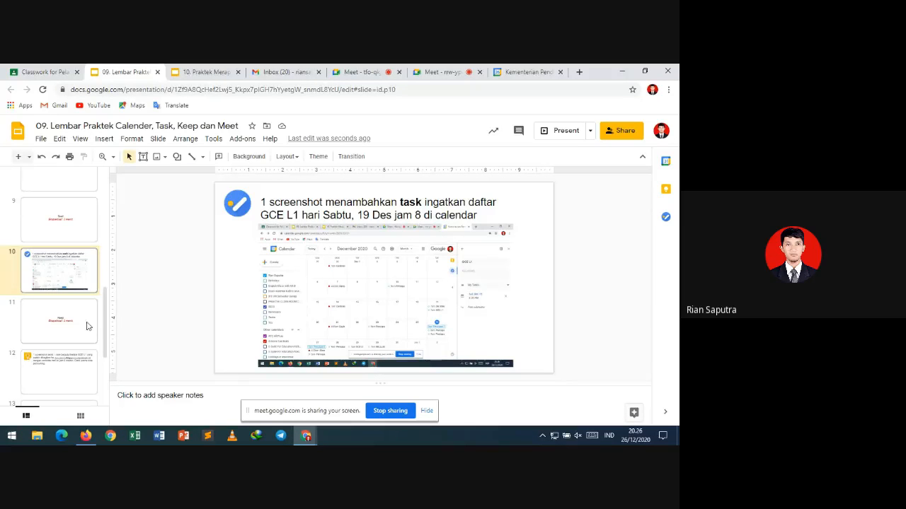
# Examine the Keep note instructions on worksheet slide 12 and page through the neighbouring slides.
pyautogui.click(83, 366)
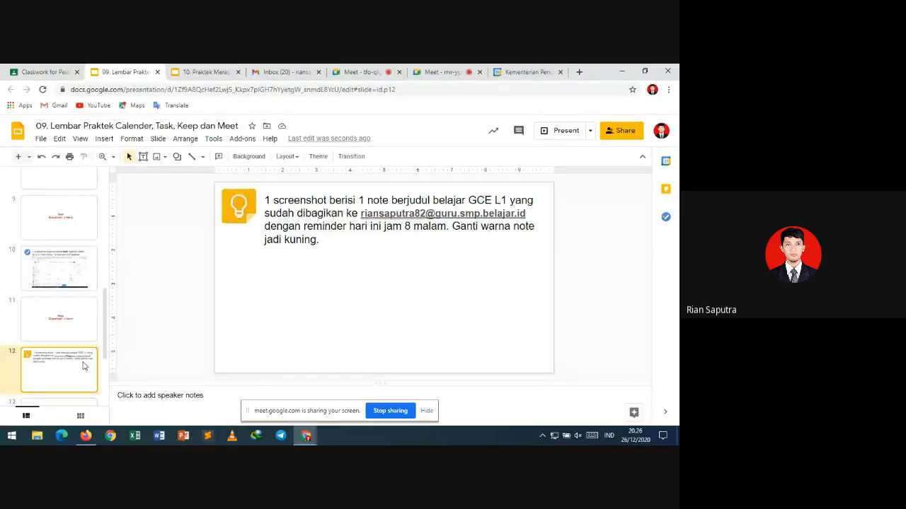
pyautogui.click(67, 284)
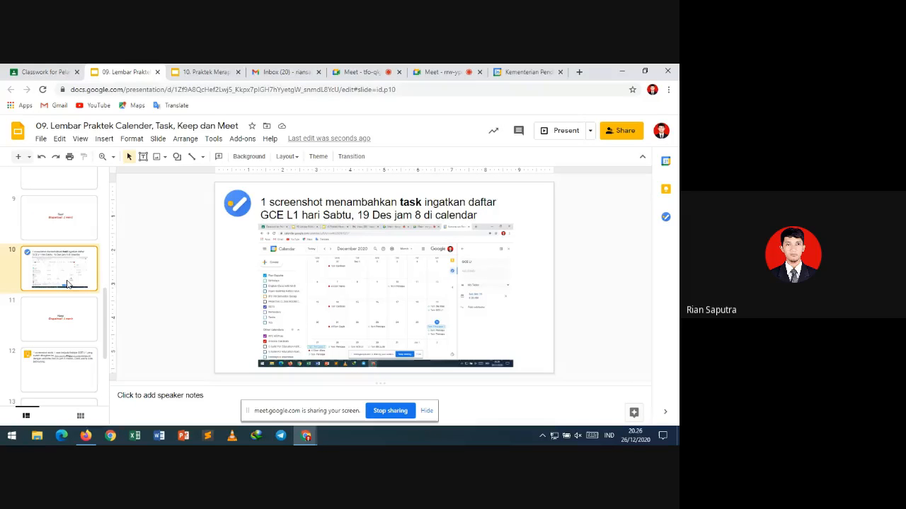
pyautogui.press('Down')
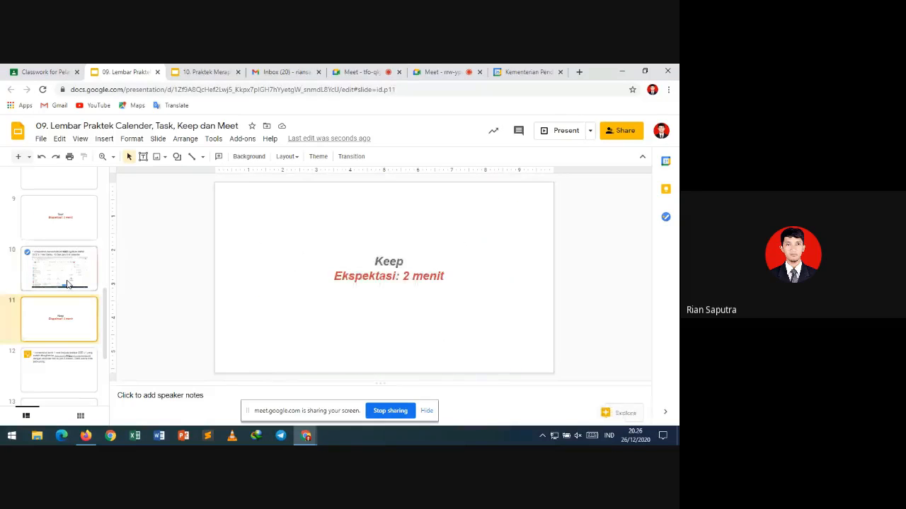
pyautogui.press('Up')
pyautogui.press('Down')
pyautogui.press('Down')
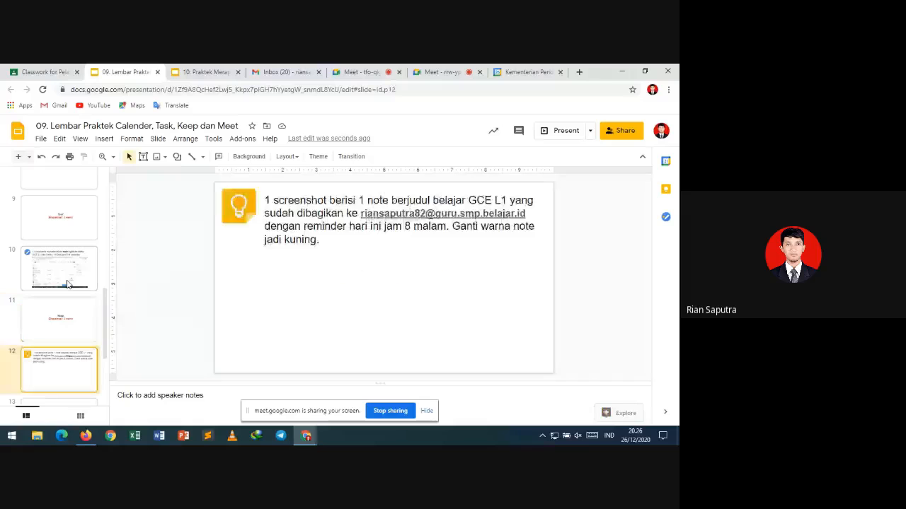
pyautogui.press('Up')
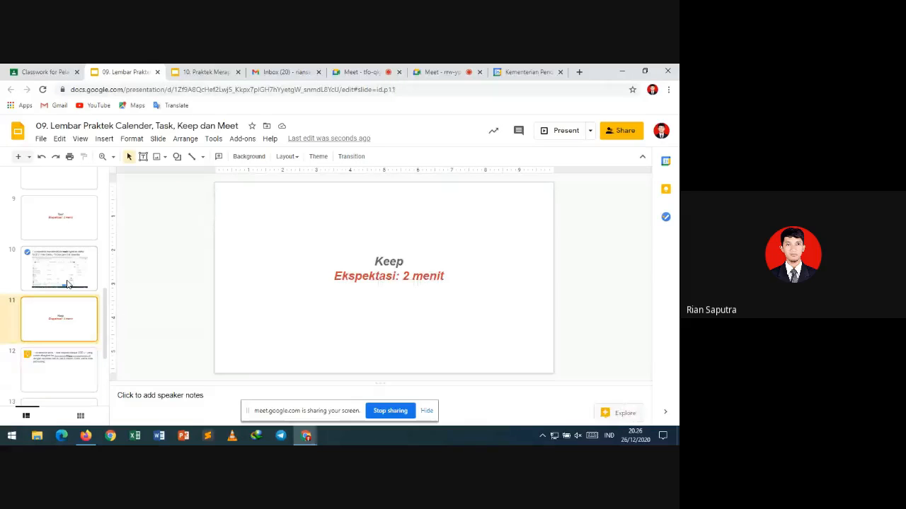
pyautogui.press('Down')
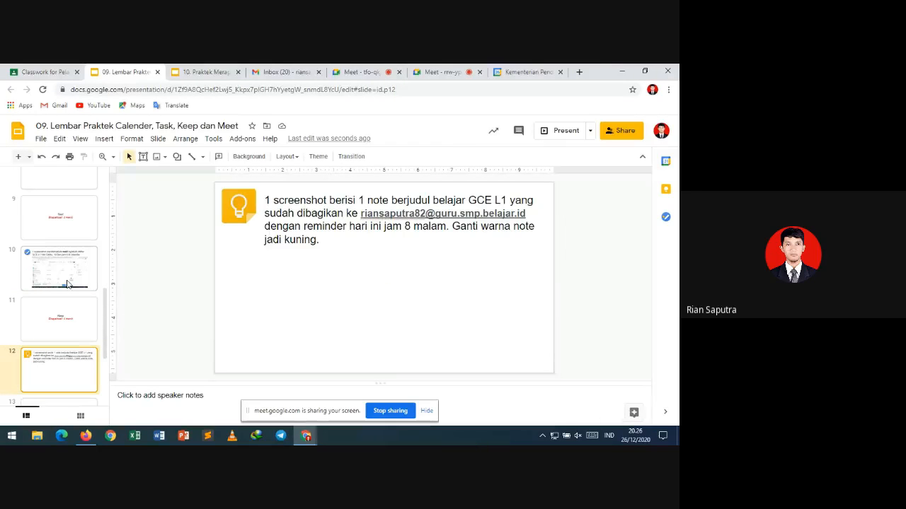
pyautogui.press('Down')
pyautogui.press('Up')
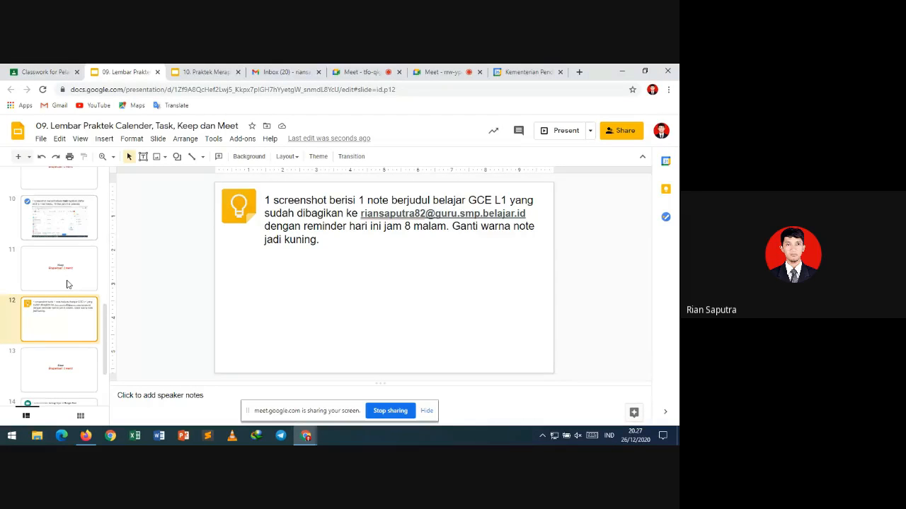
# Recheck the Keep exercise slides 11 and 12 in the worksheet and open keep.google.com in a new browser tab.
pyautogui.click(59, 274)
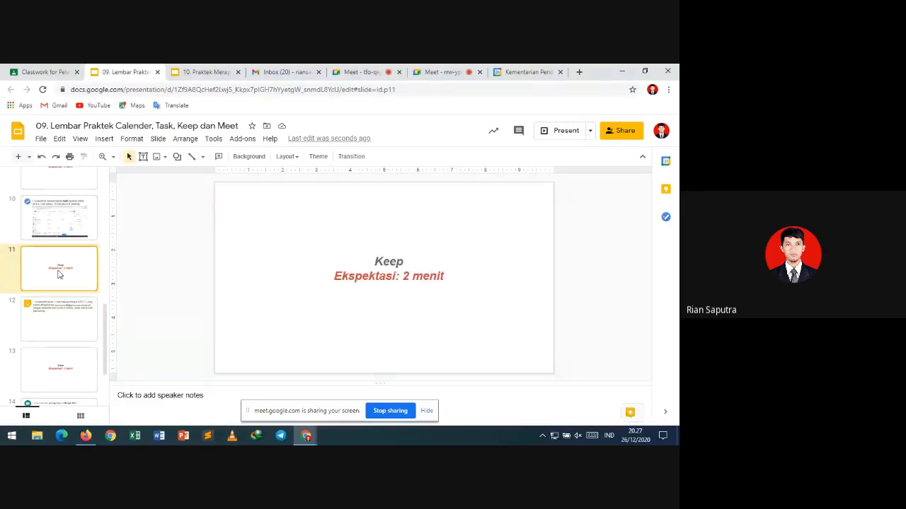
pyautogui.press('Down')
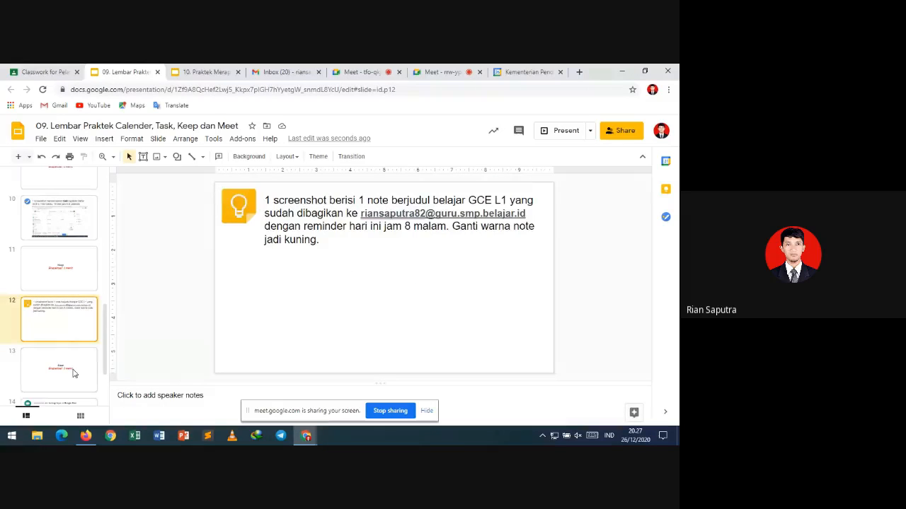
pyautogui.click(71, 346)
pyautogui.click(71, 334)
pyautogui.click(579, 74)
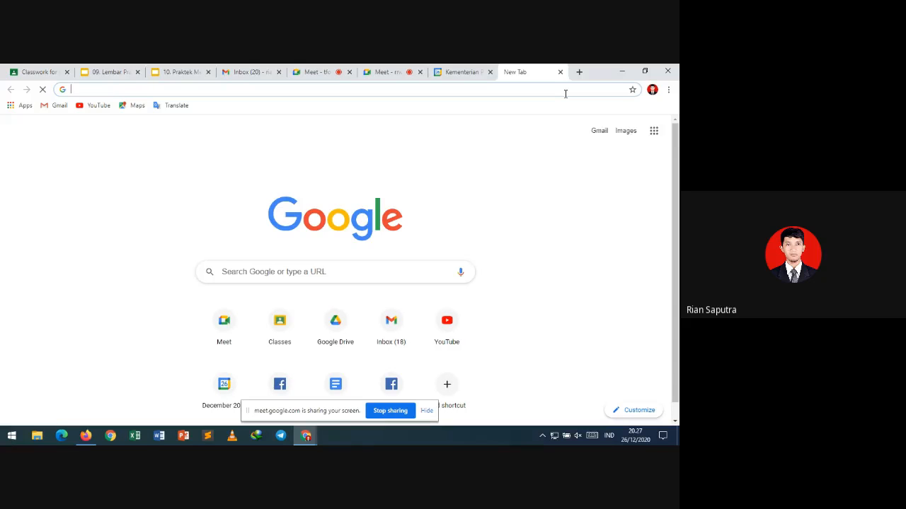
pyautogui.write('ke')
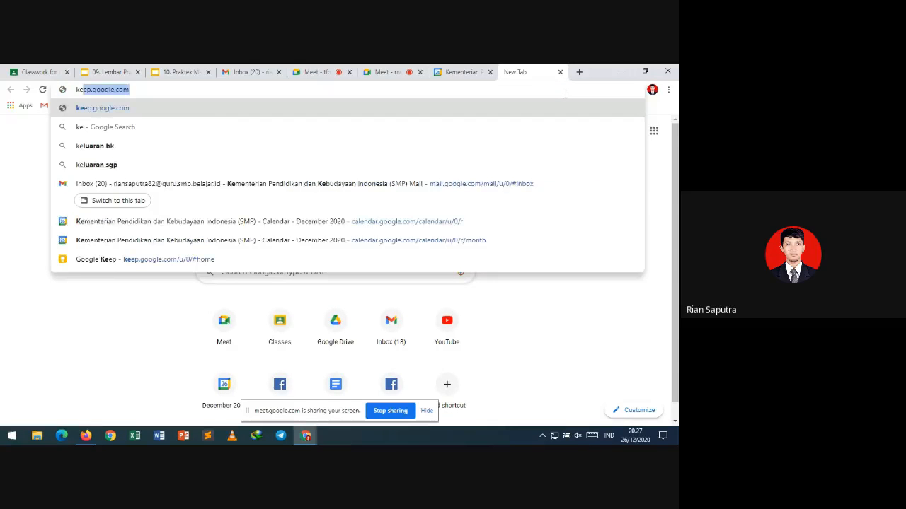
pyautogui.press('Right')
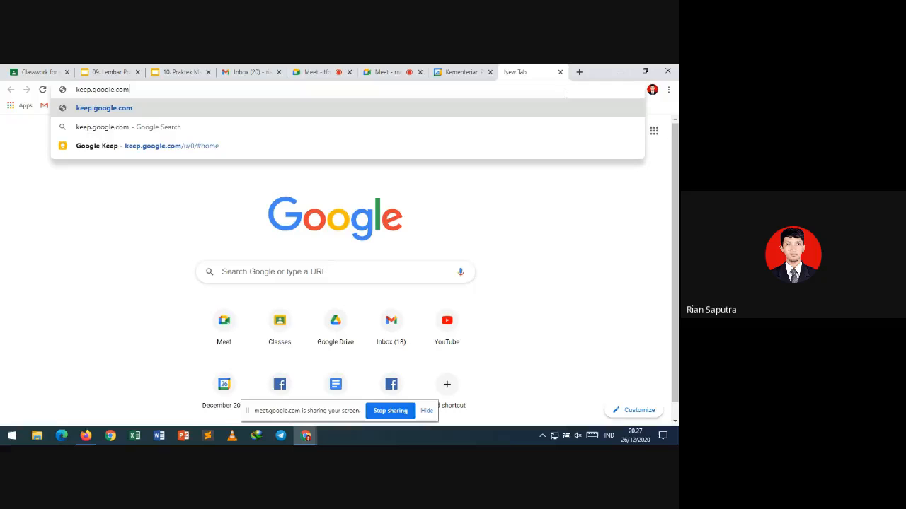
pyautogui.press('Return')
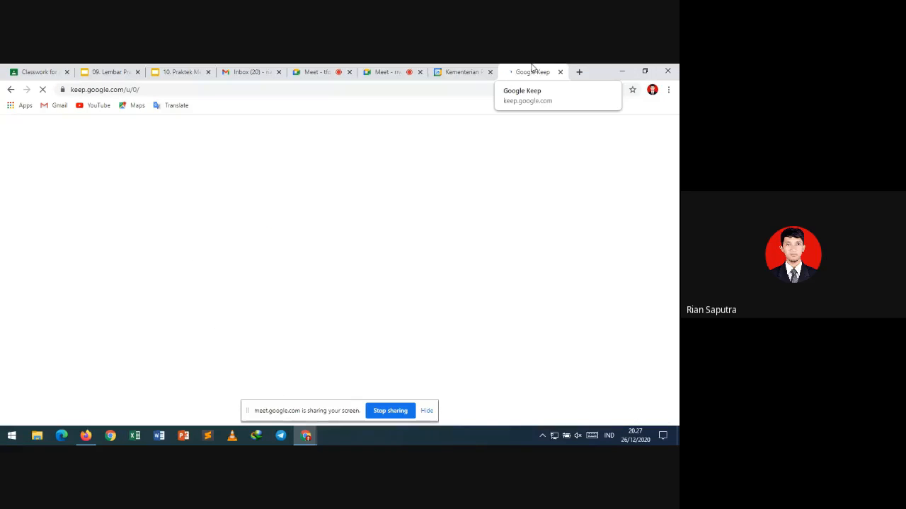
pyautogui.click(466, 70)
pyautogui.click(527, 71)
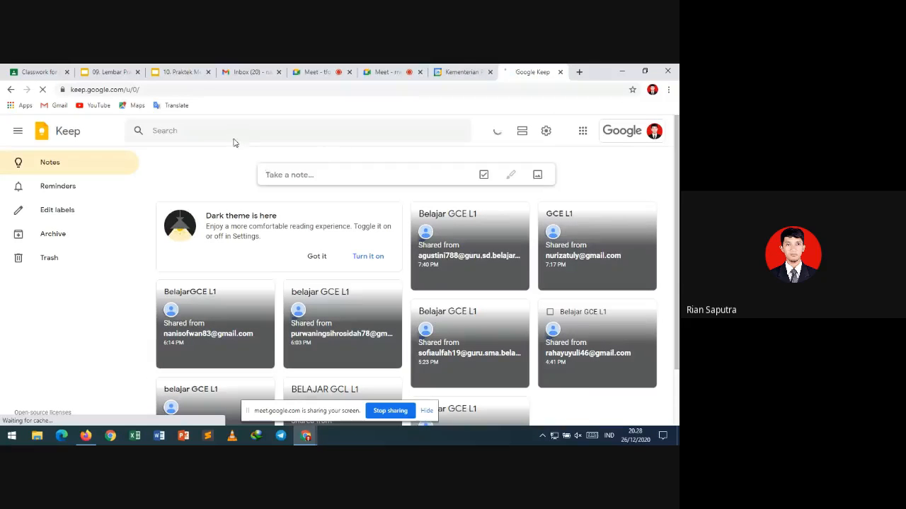
# Start a new Keep note, consult the instructions on worksheet slide 12, and enter GSuite as the note text.
pyautogui.click(308, 179)
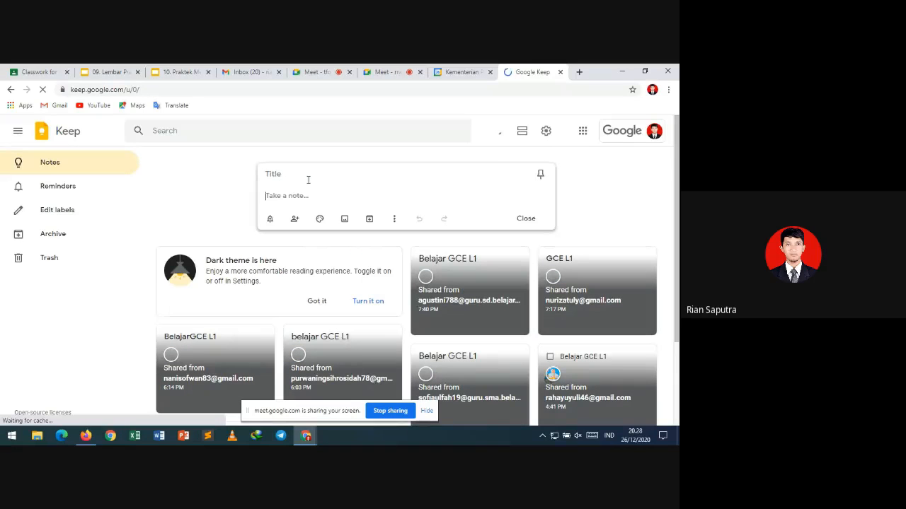
pyautogui.click(117, 71)
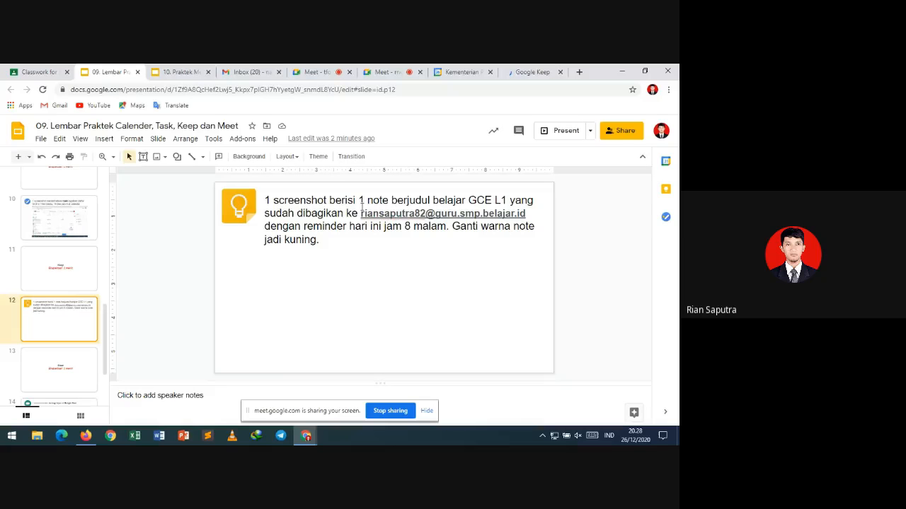
pyautogui.click(536, 68)
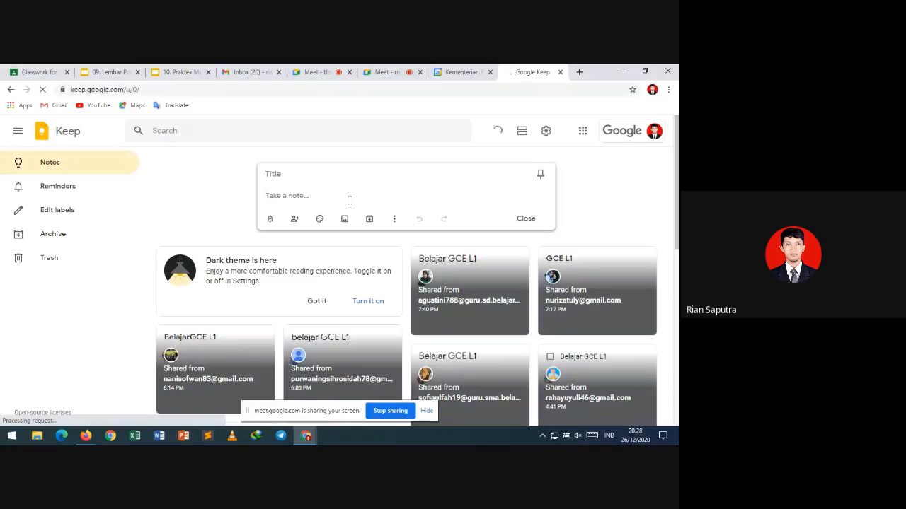
pyautogui.write('Gsu')
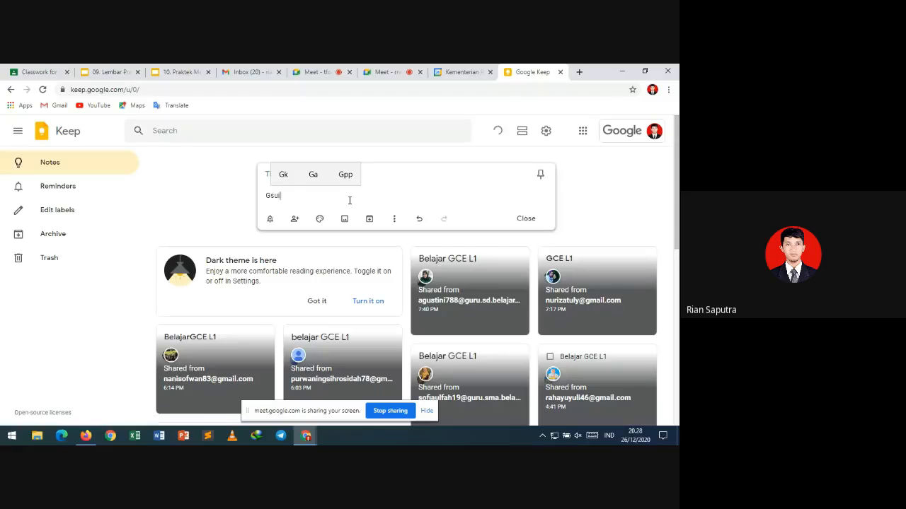
pyautogui.press('BackSpace')
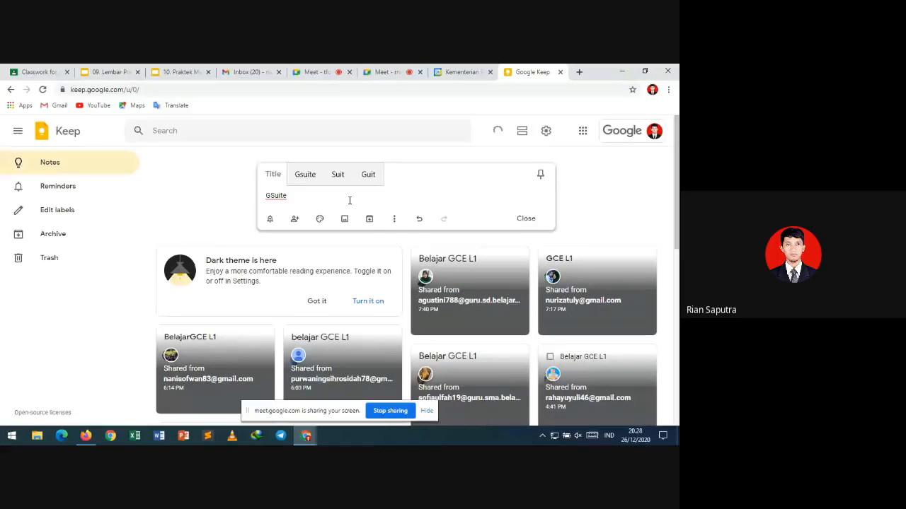
# Check the reminder requirement on worksheet slide 12 and give the GSuite note a reminder for tomorrow at 8:00 AM.
pyautogui.click(126, 71)
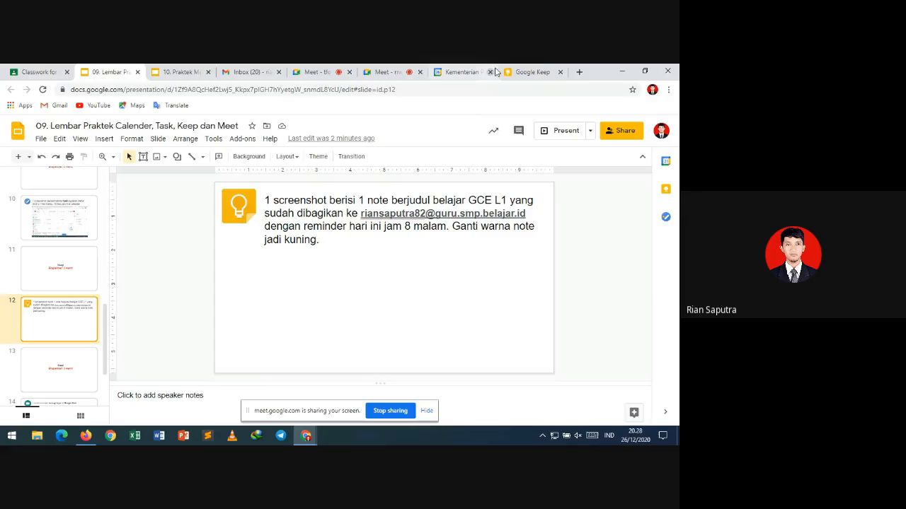
pyautogui.click(544, 69)
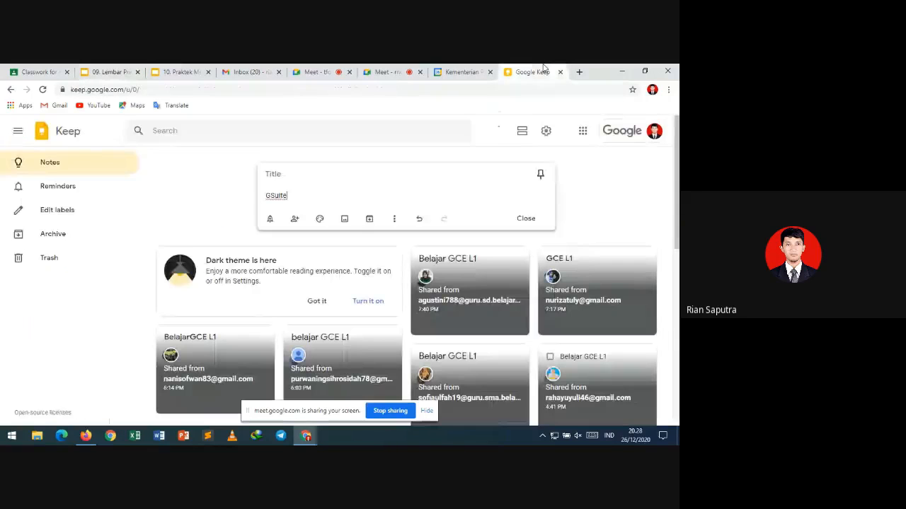
pyautogui.click(275, 223)
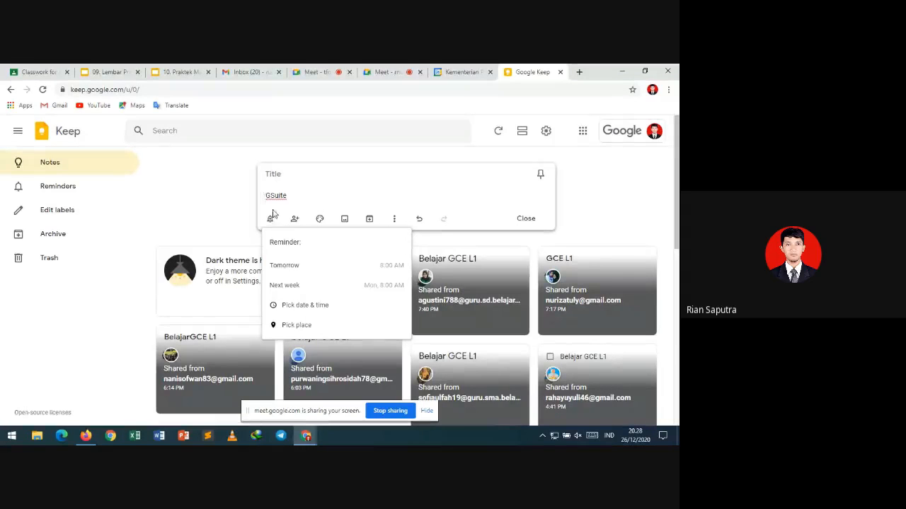
pyautogui.click(315, 274)
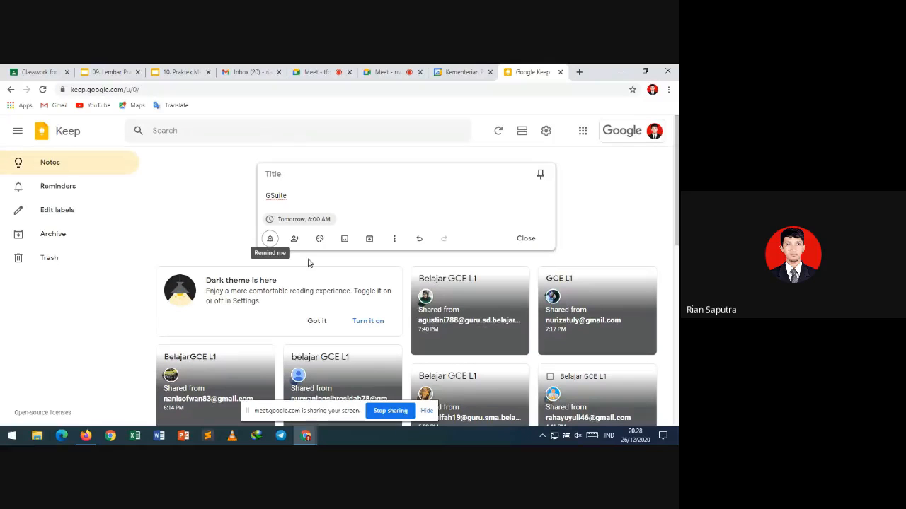
# Share the GSuite note with a collaborator by entering the suggested contact's e-mail and saving.
pyautogui.moveTo(319, 239)
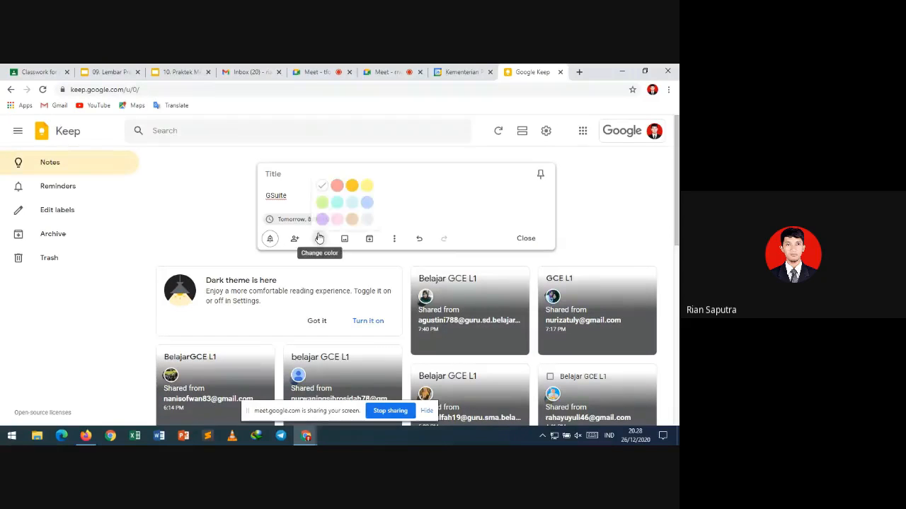
pyautogui.click(295, 239)
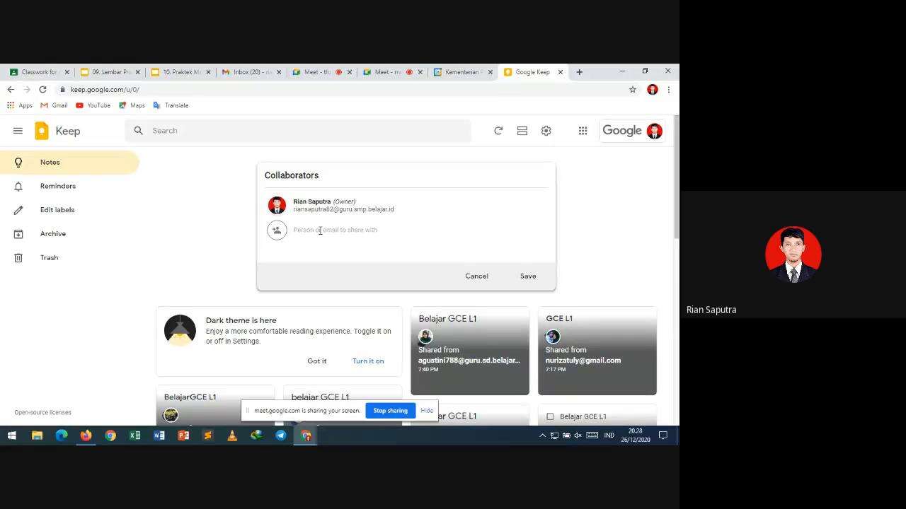
pyautogui.write('ry')
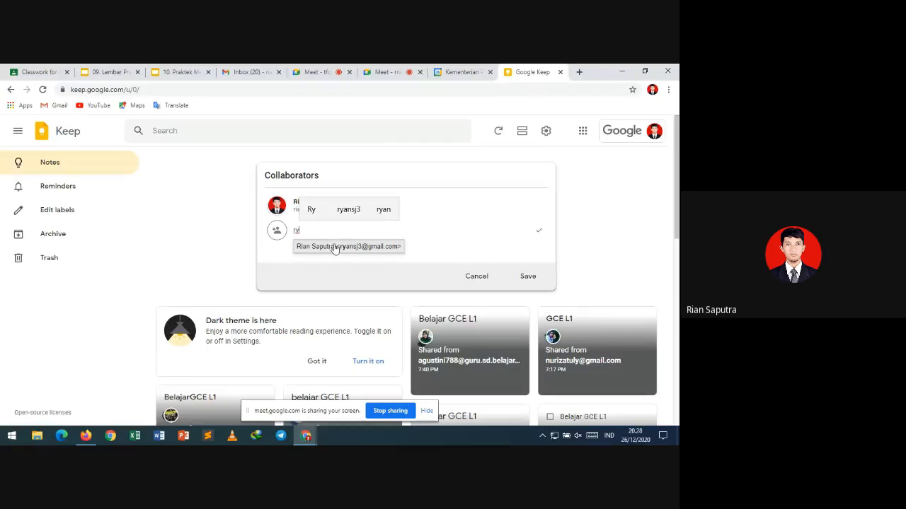
pyautogui.click(335, 247)
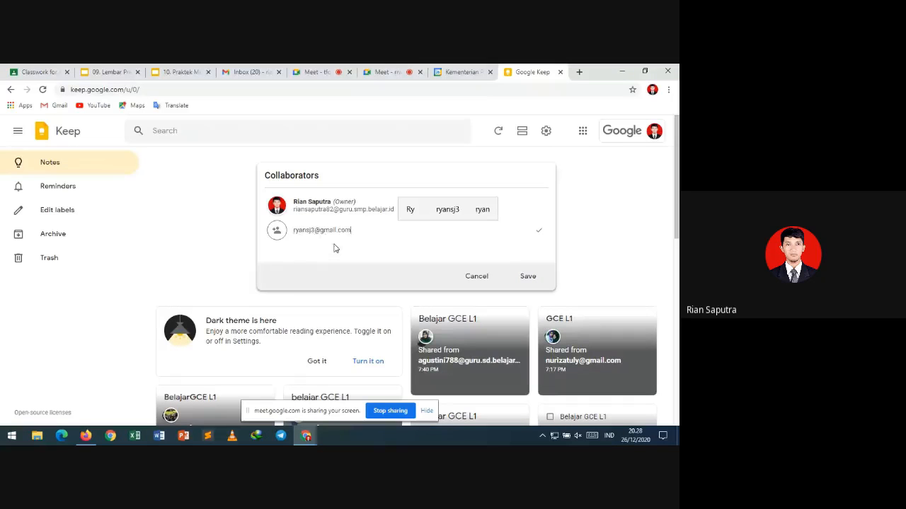
pyautogui.click(528, 276)
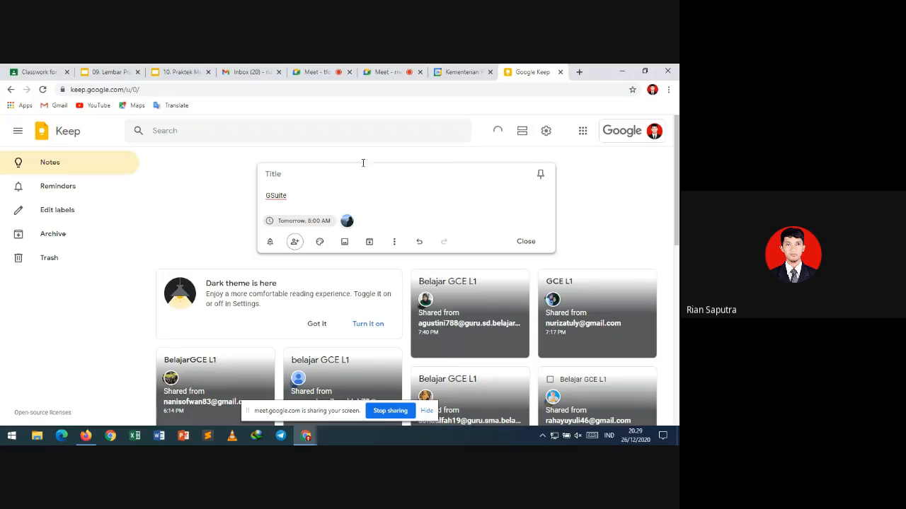
# Colour the GSuite note yellow and paste its screenshot onto worksheet slide 12.
pyautogui.moveTo(319, 245)
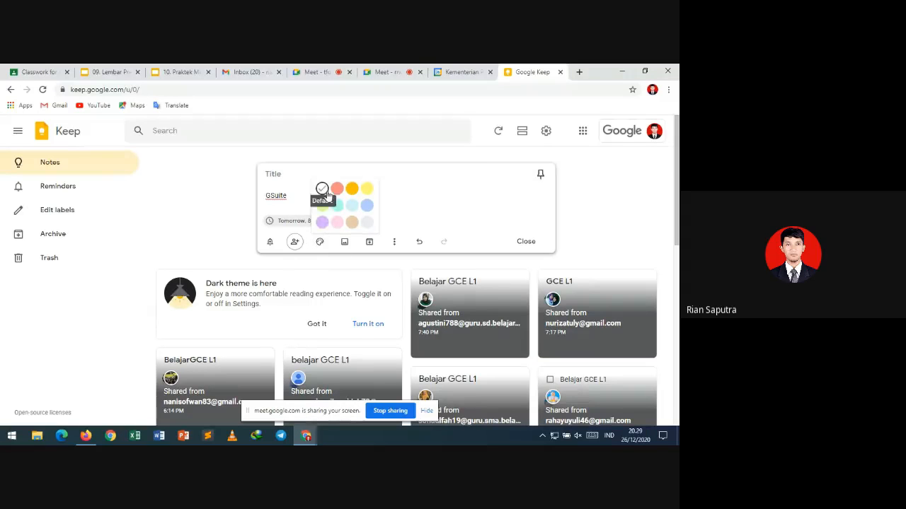
pyautogui.click(365, 189)
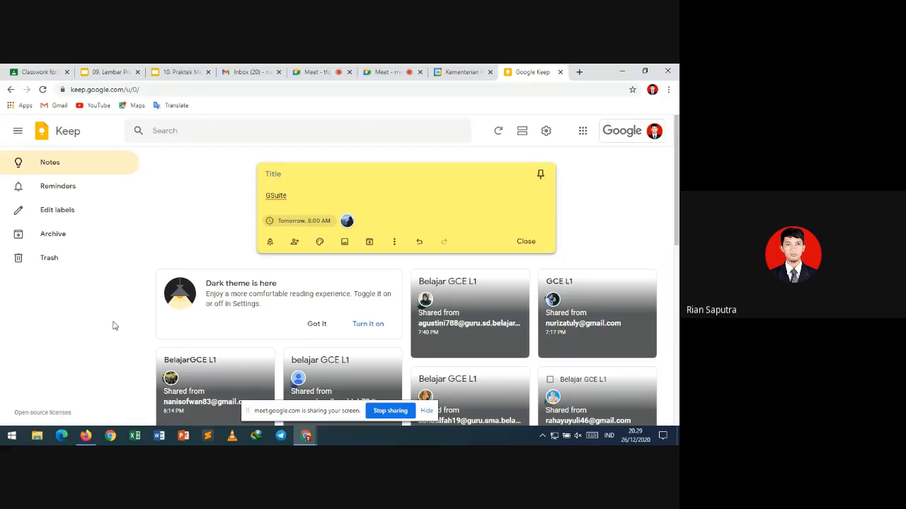
pyautogui.click(108, 71)
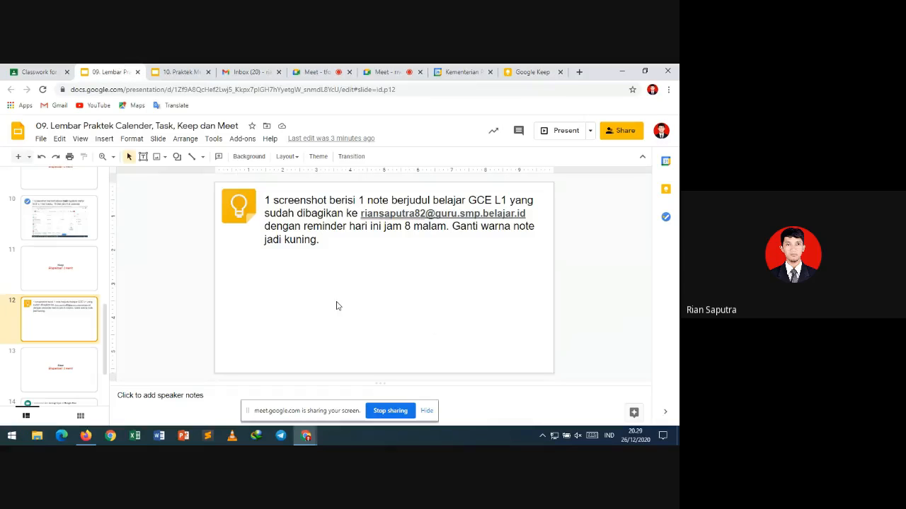
pyautogui.hotkey('ctrl', 'v')
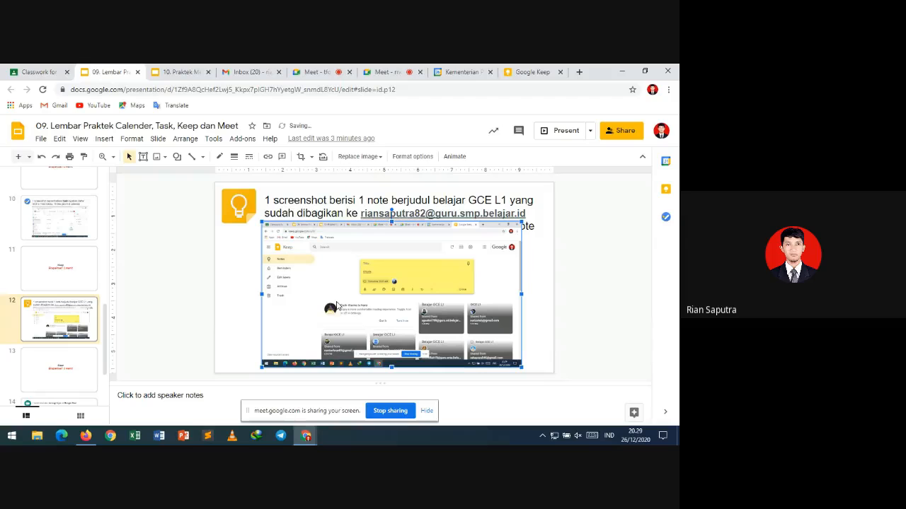
# Examine the Google Meet exercise instructions on worksheet slides 13 to 15.
pyautogui.click(72, 369)
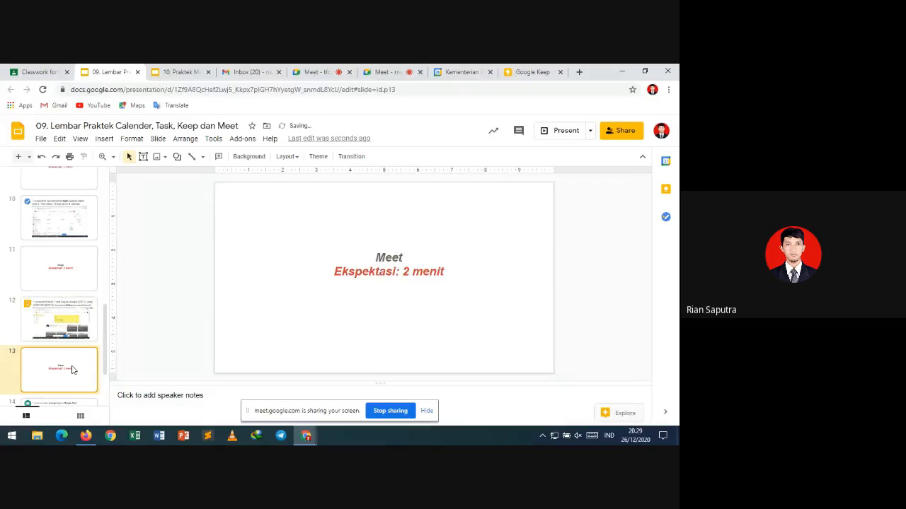
pyautogui.press('Down')
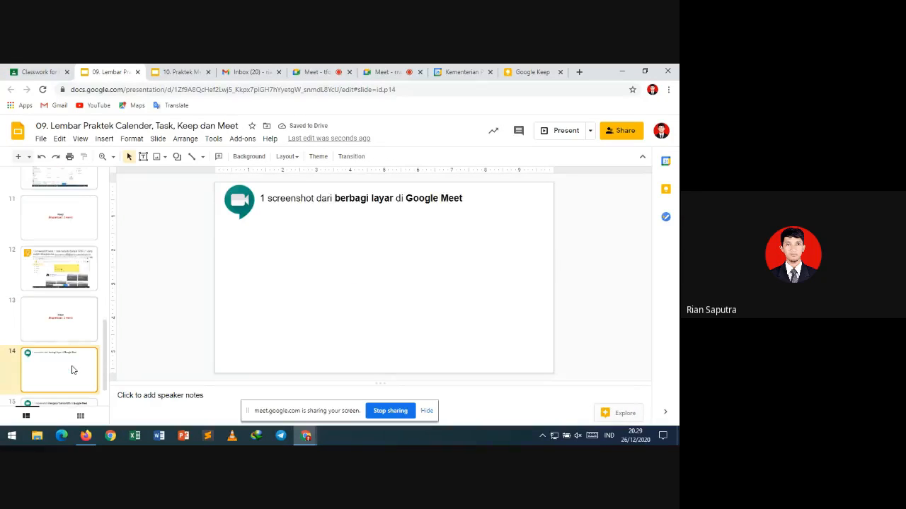
pyautogui.press('Down')
pyautogui.press('Up')
pyautogui.press('Up')
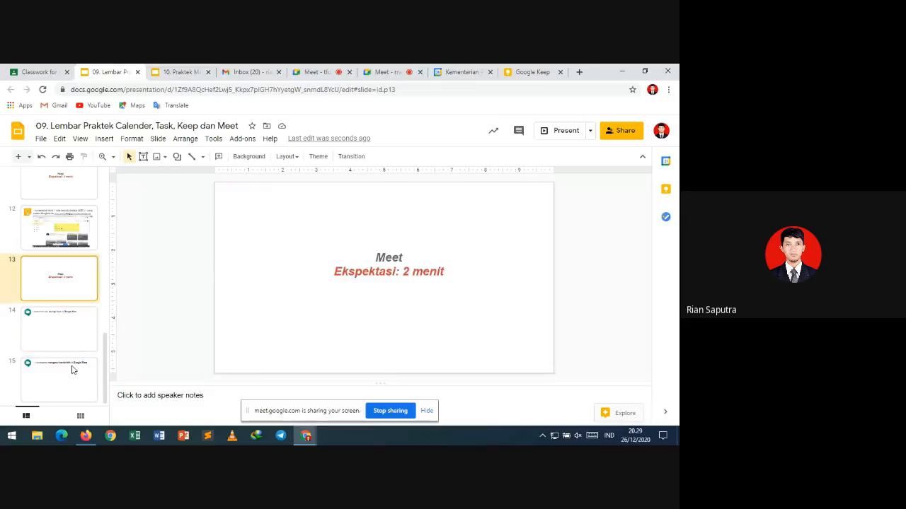
pyautogui.press('Down')
pyautogui.press('Up')
pyautogui.press('Down')
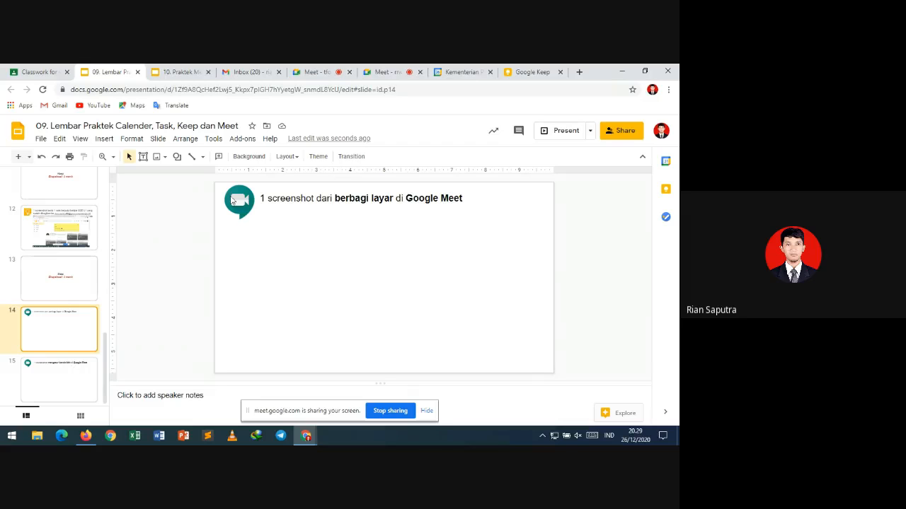
# Switch to the Google Meet call that is presenting the screen, admit the waiting participant, and return to the worksheet.
pyautogui.click(313, 72)
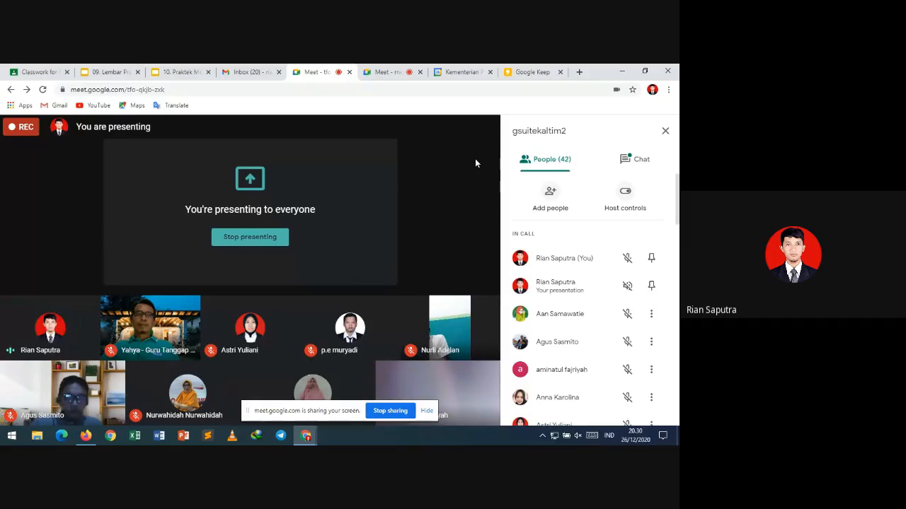
pyautogui.moveTo(440, 177)
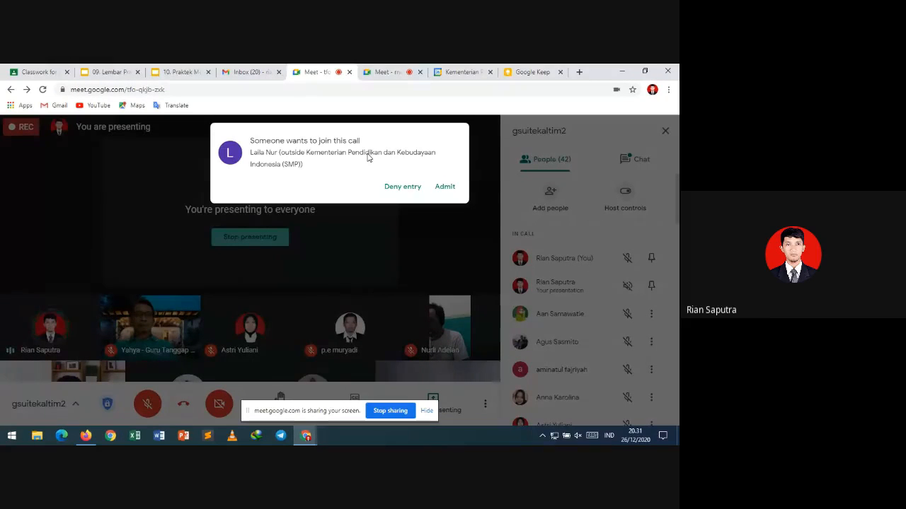
pyautogui.click(445, 188)
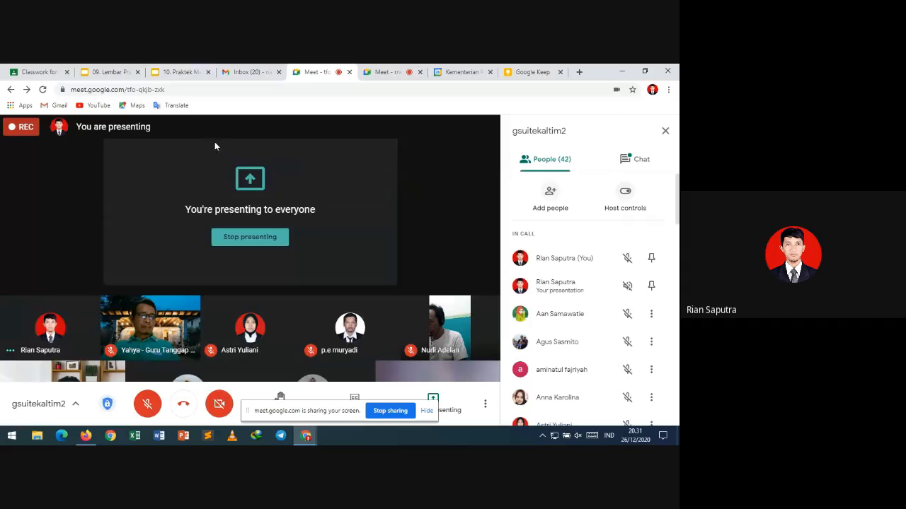
pyautogui.click(107, 72)
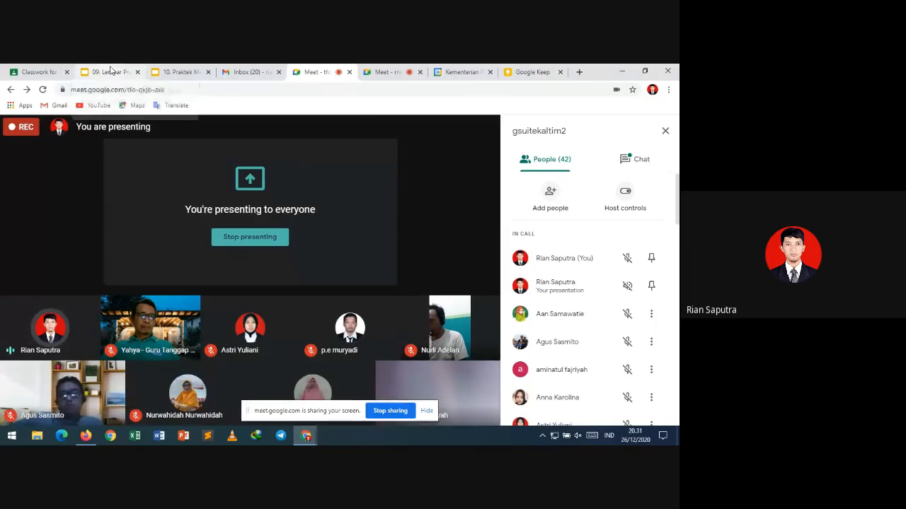